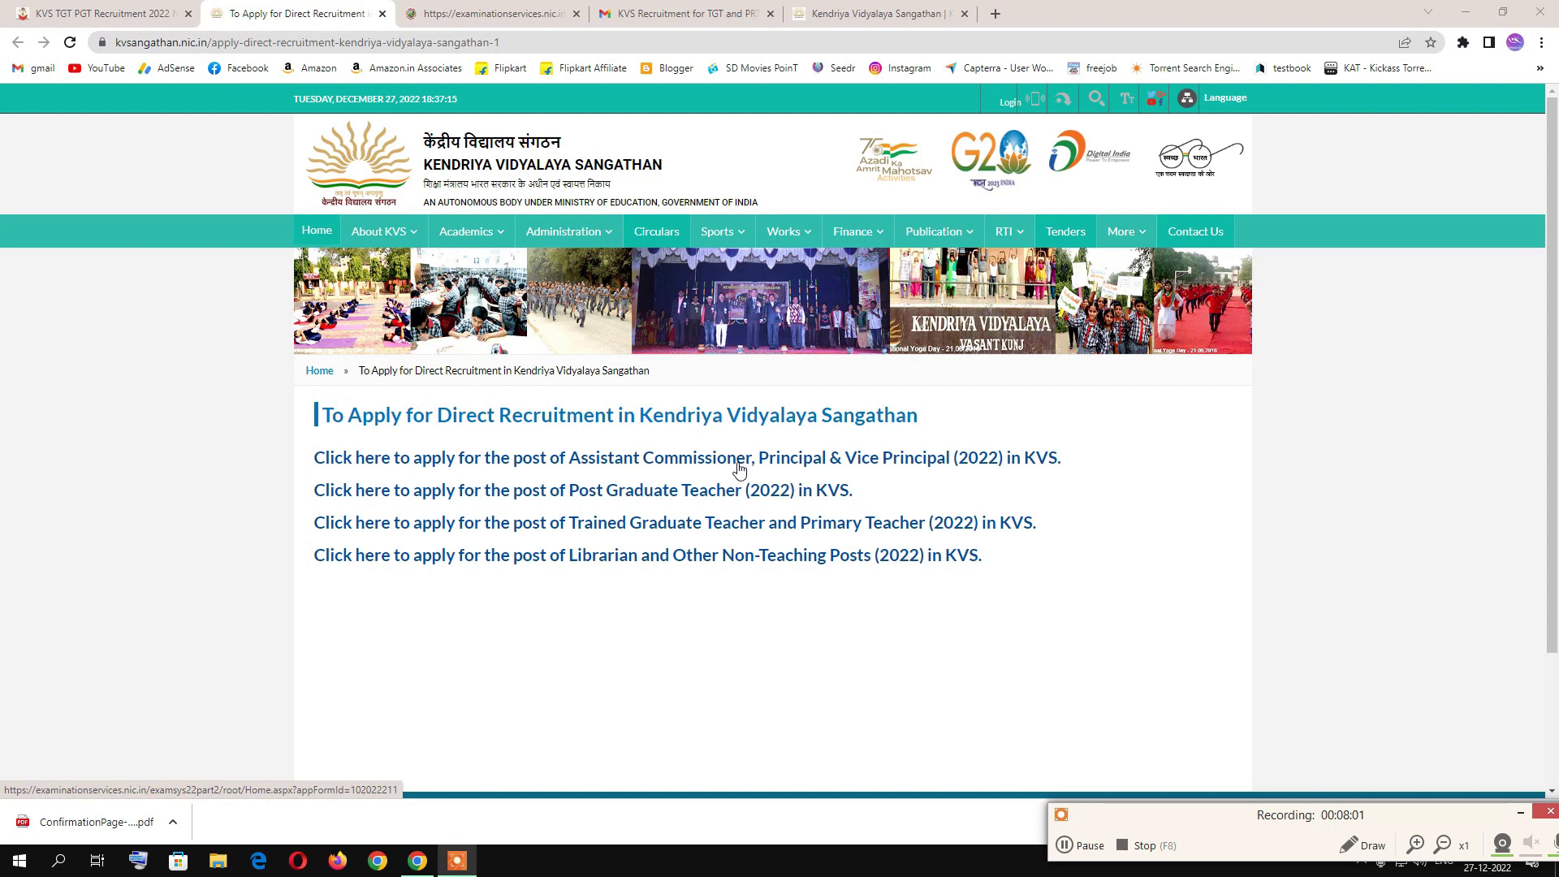
Try the TGT/PRT apply link and accept the redirect, then return to the direct recruitment tab
left_click(710, 524)
left_click(854, 164)
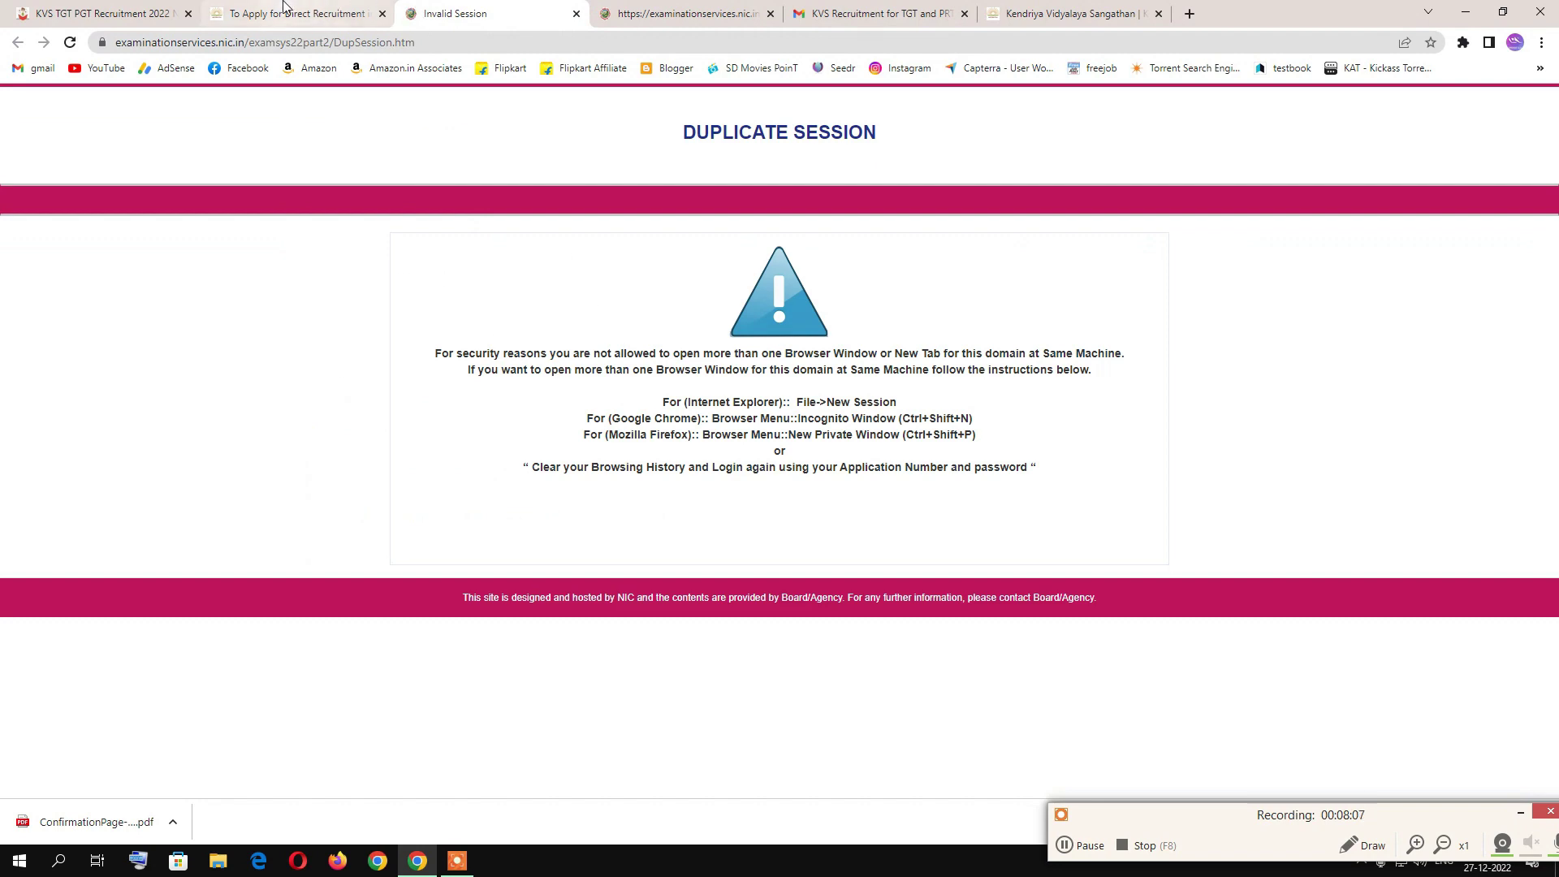
left_click(280, 12)
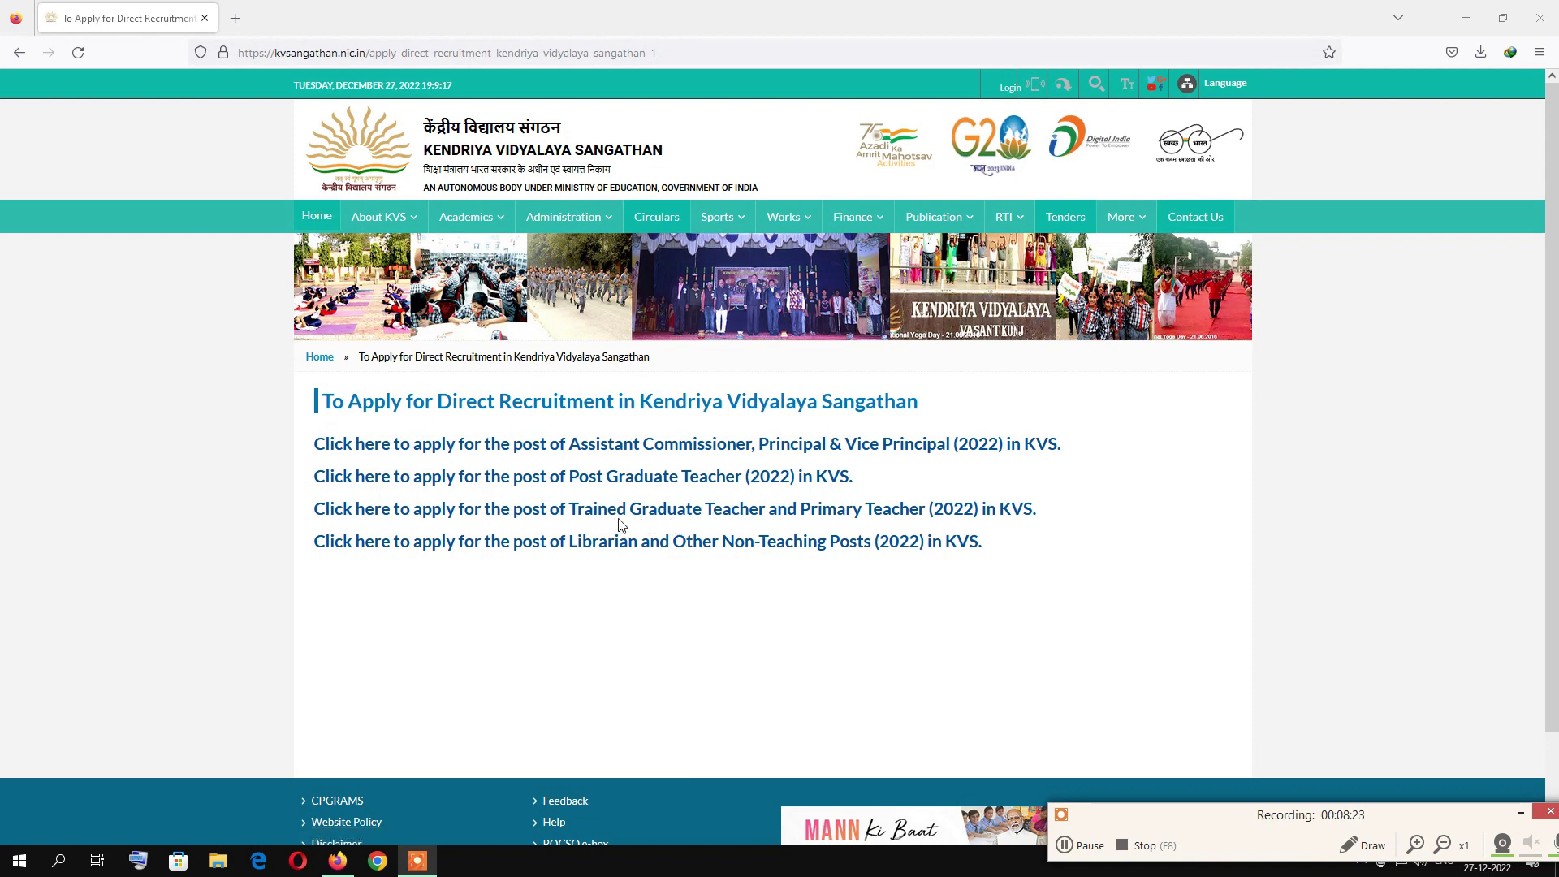
Go to the TGT/PRT application portal and start a New Registration
left_click(735, 520)
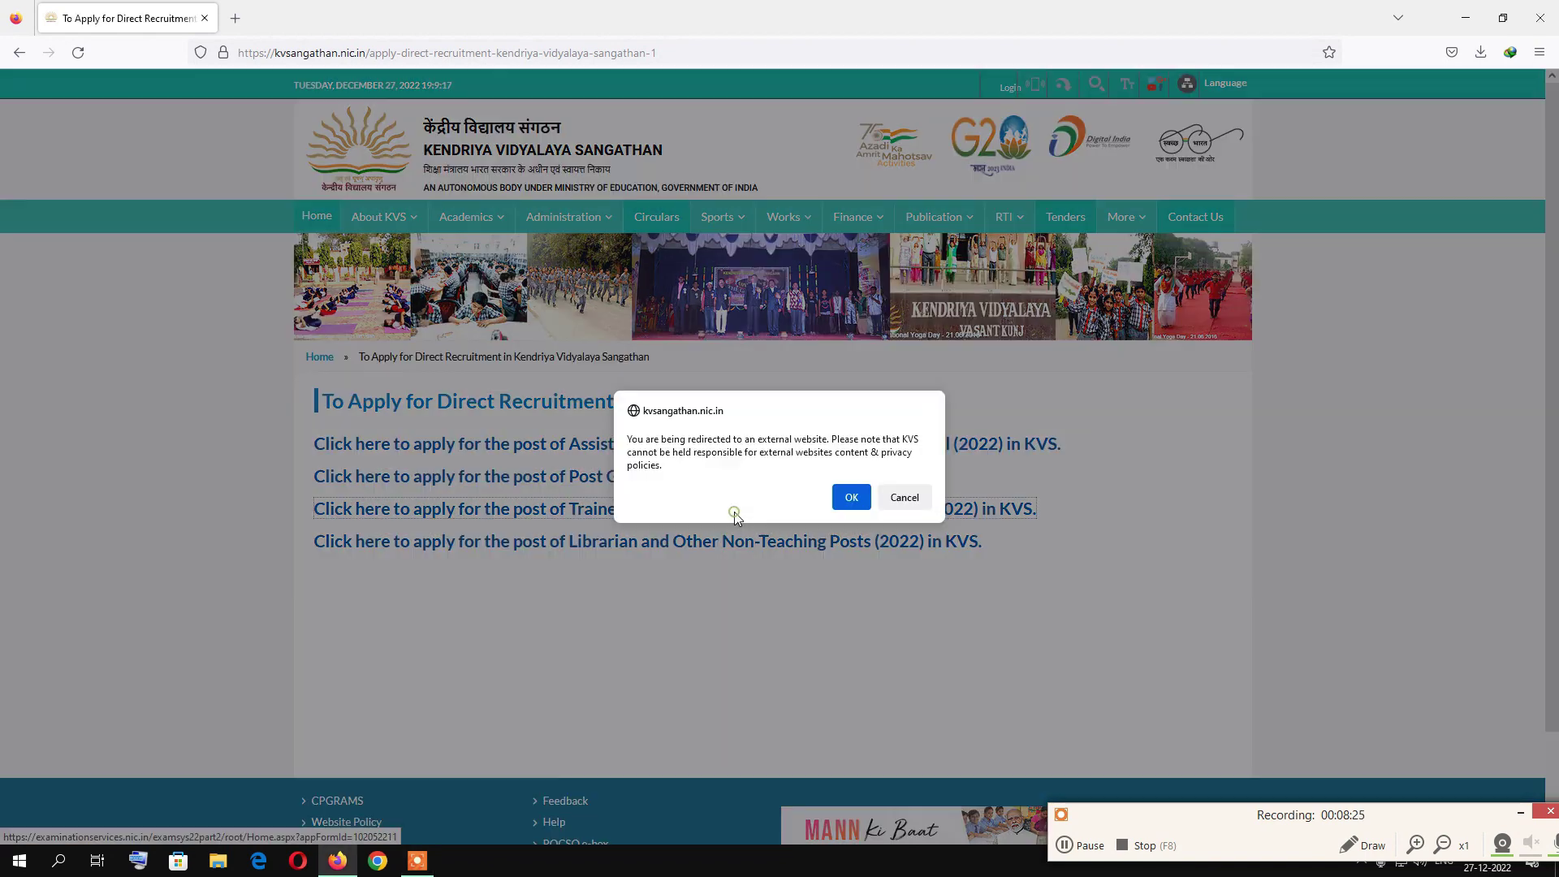
left_click(849, 498)
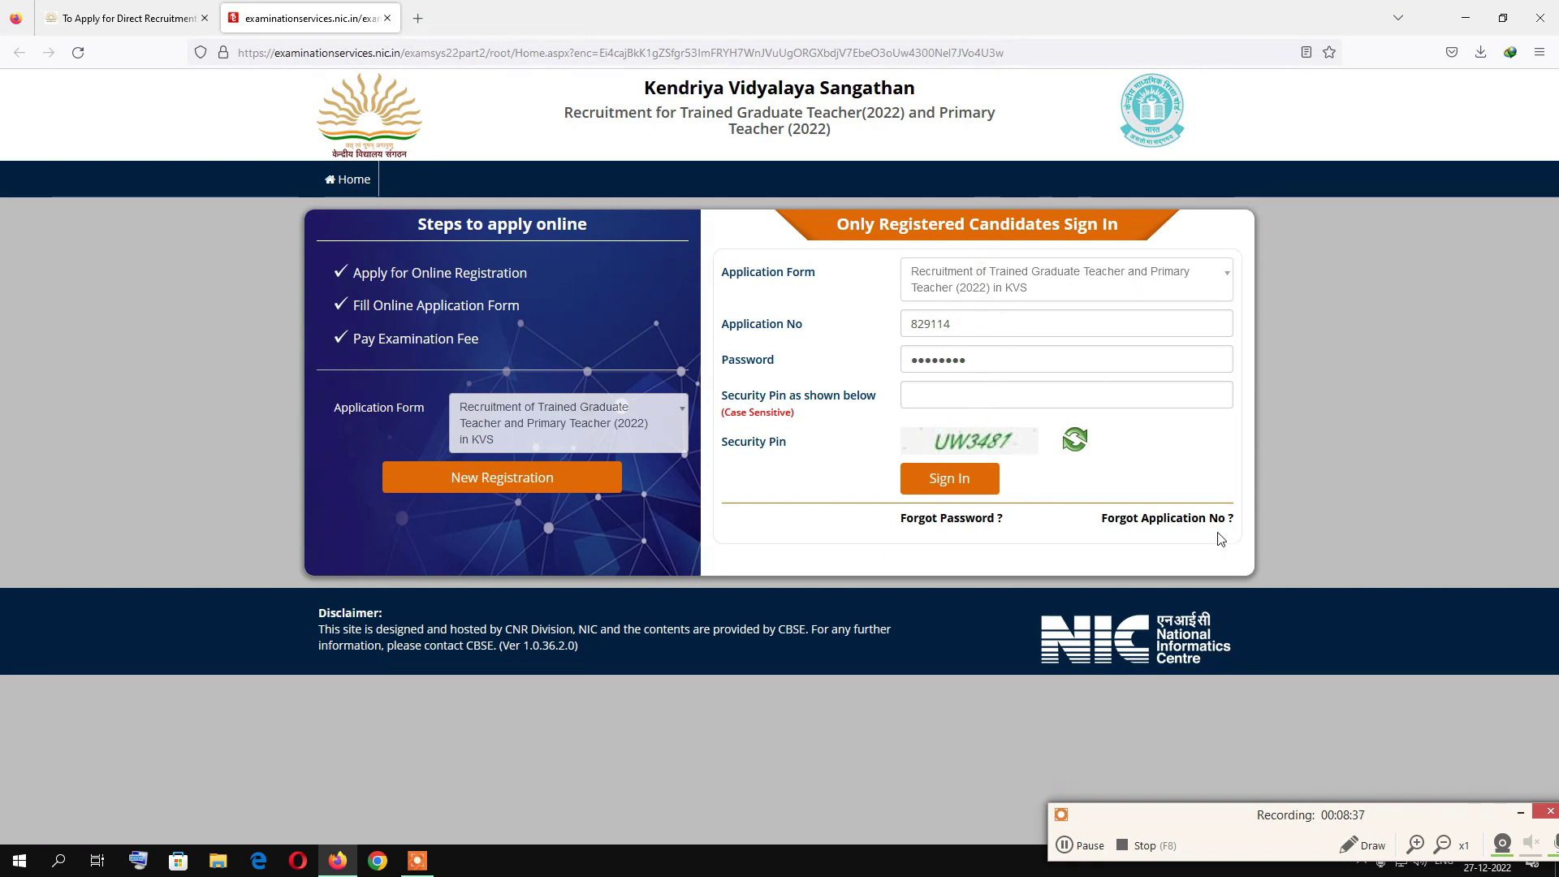
left_click(526, 497)
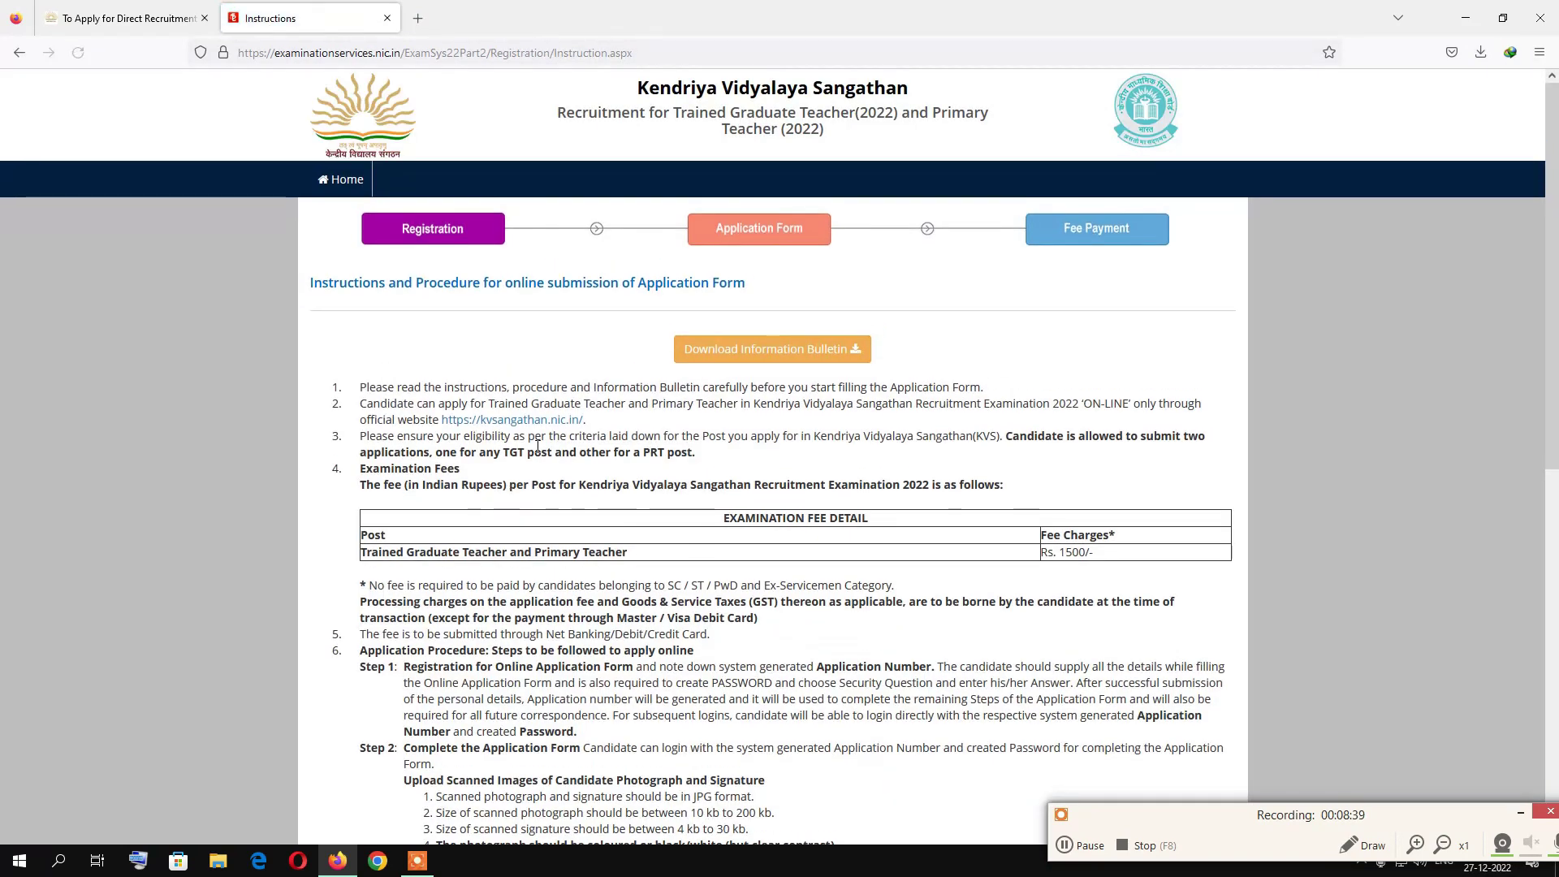
Agree to the instructions declaration and proceed to the registration form
scroll(649, 479, "down", 5)
scroll(650, 479, "up", 5)
scroll(650, 487, "down", 8)
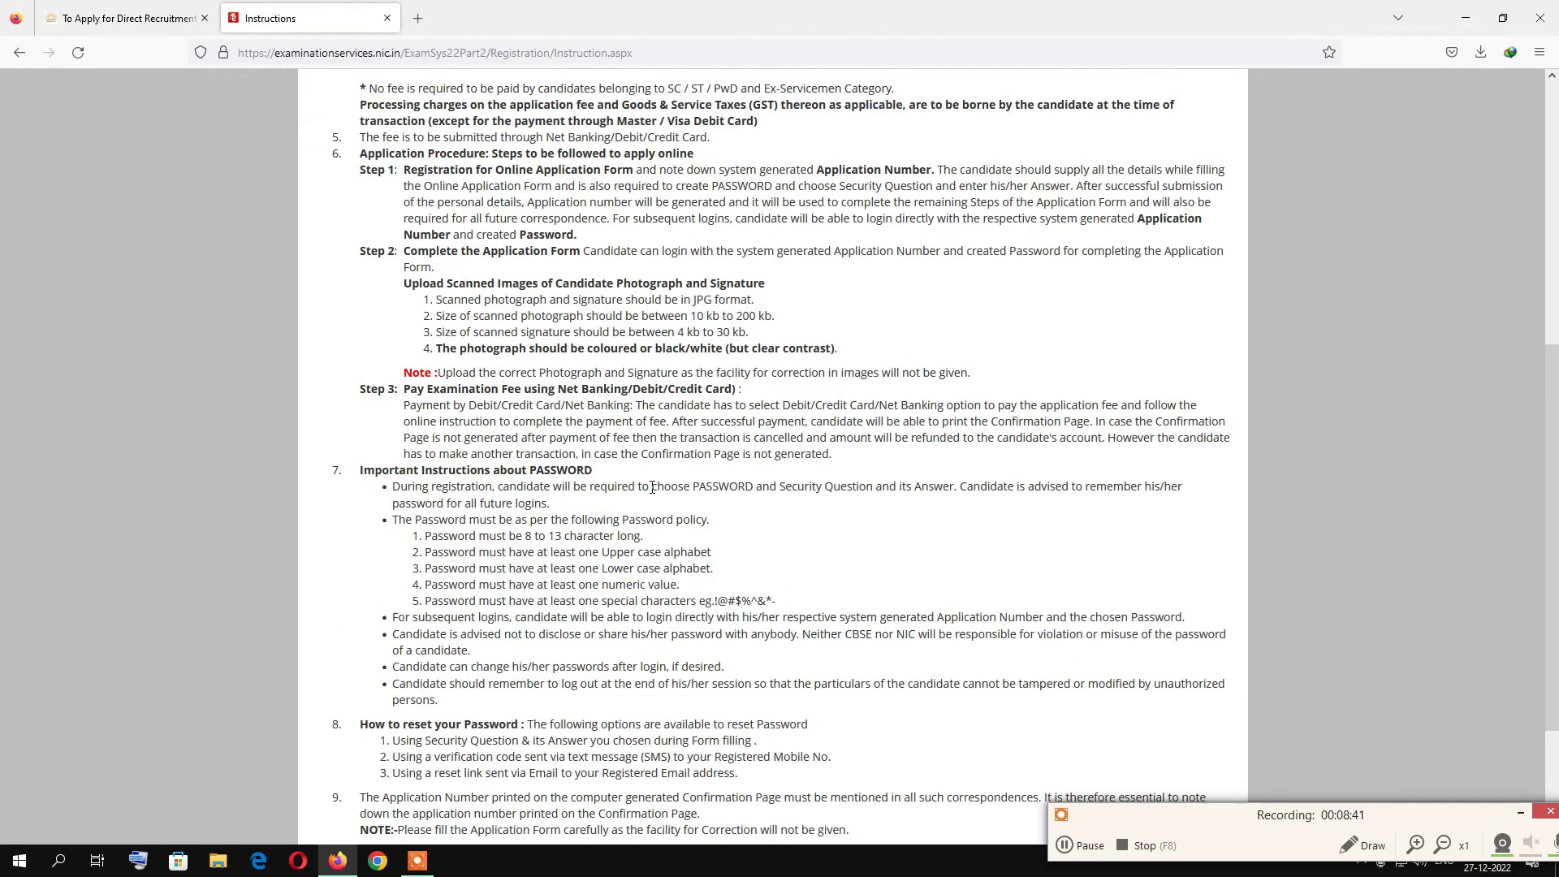
left_click(316, 681)
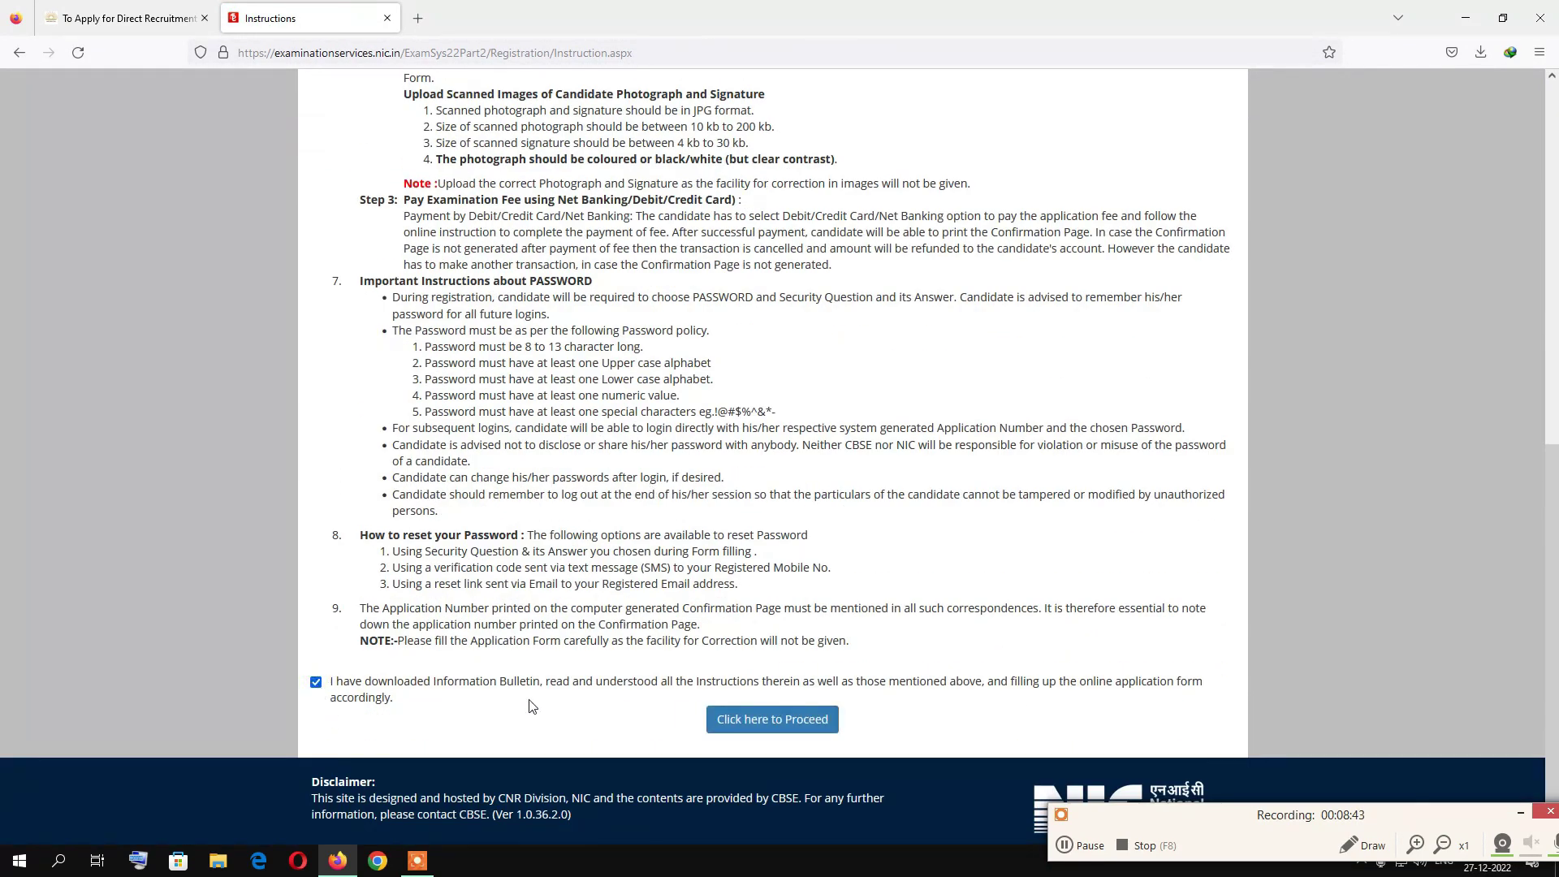
left_click(776, 725)
Review the Step 1 registration form and dismiss the saved-login suggestions on Confirm Password
scroll(772, 414, "down", 10)
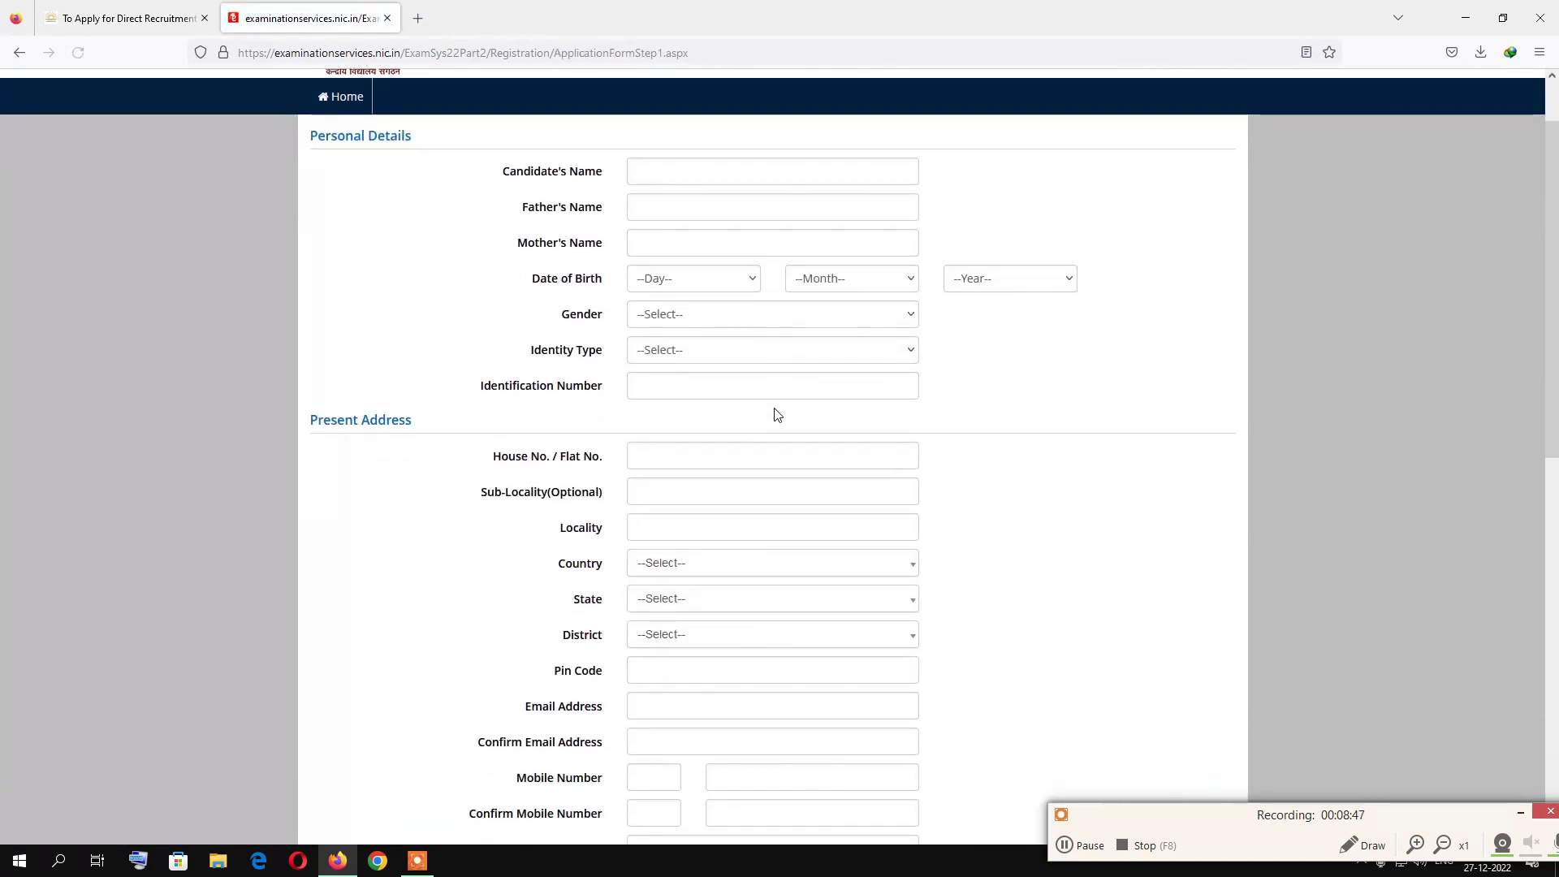
scroll(770, 426, "up", 10)
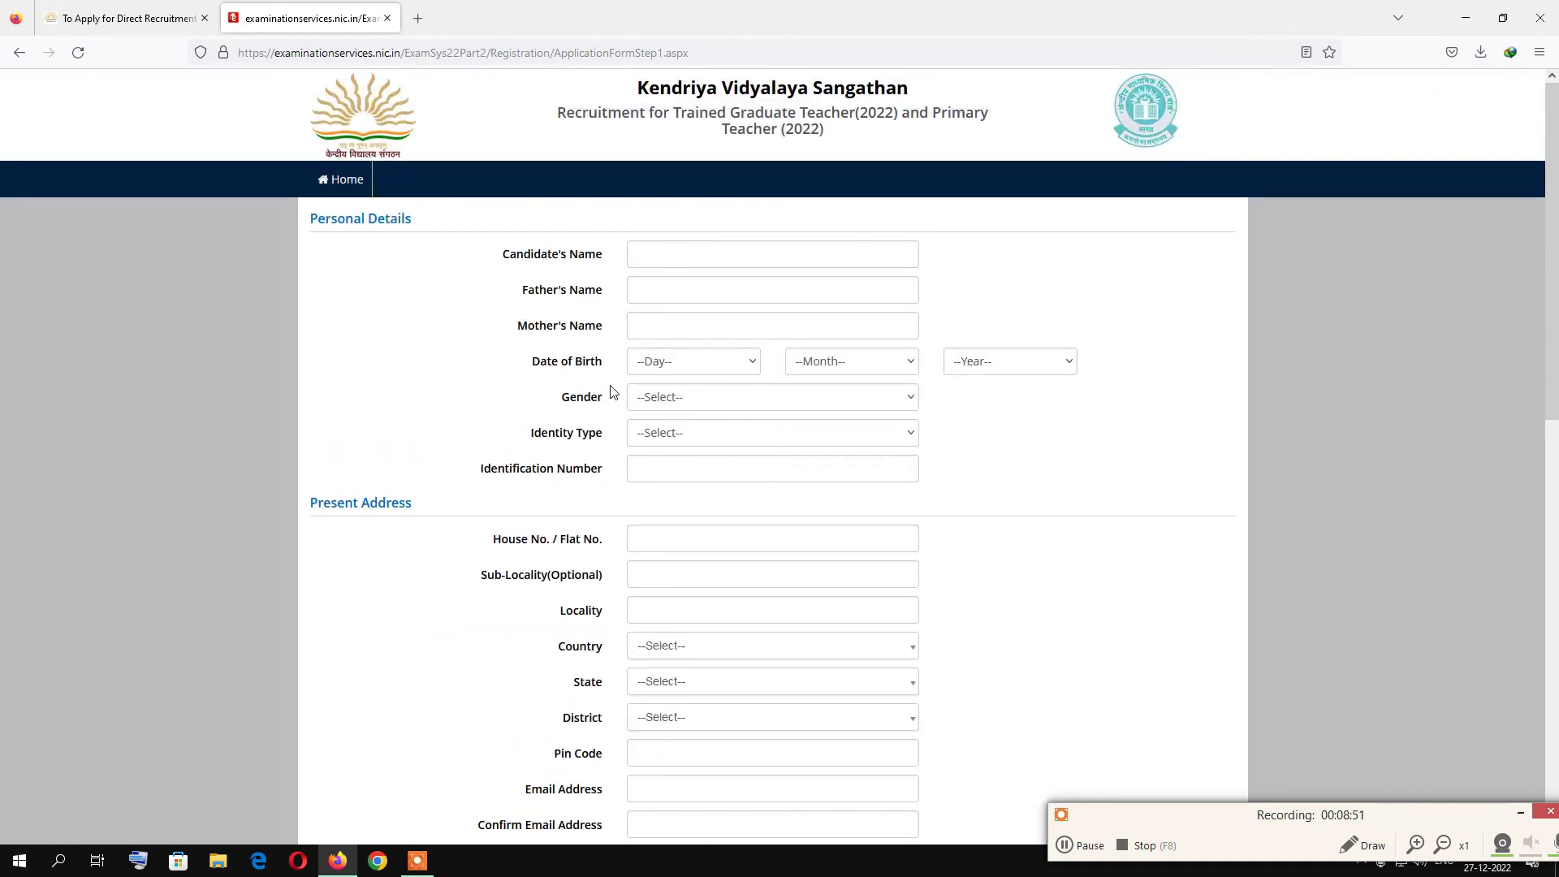
scroll(603, 549, "down", 8)
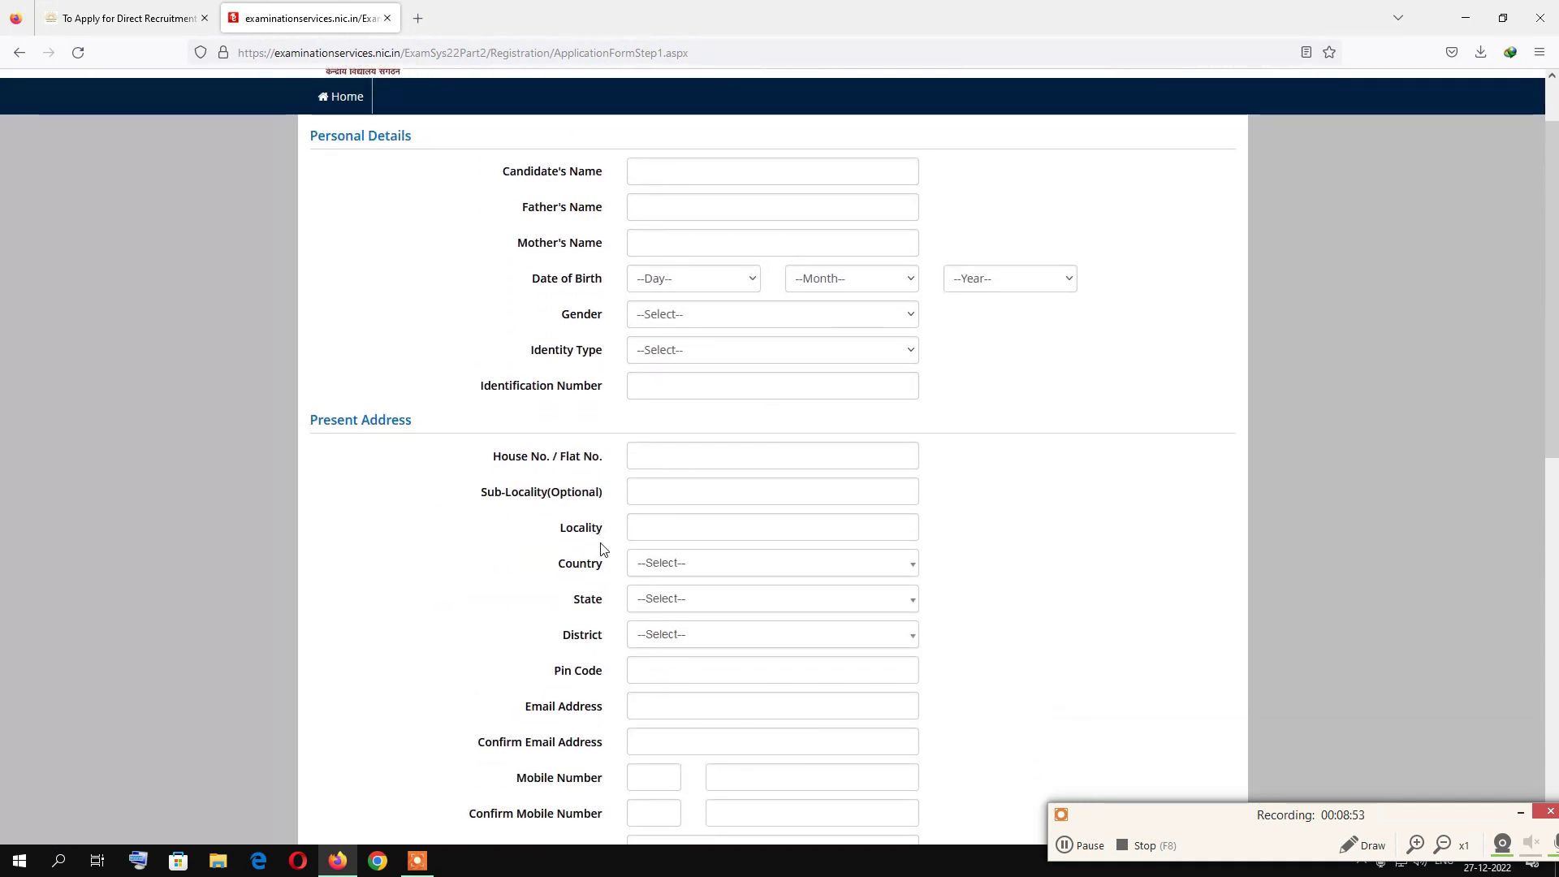
scroll(602, 546, "down", 3)
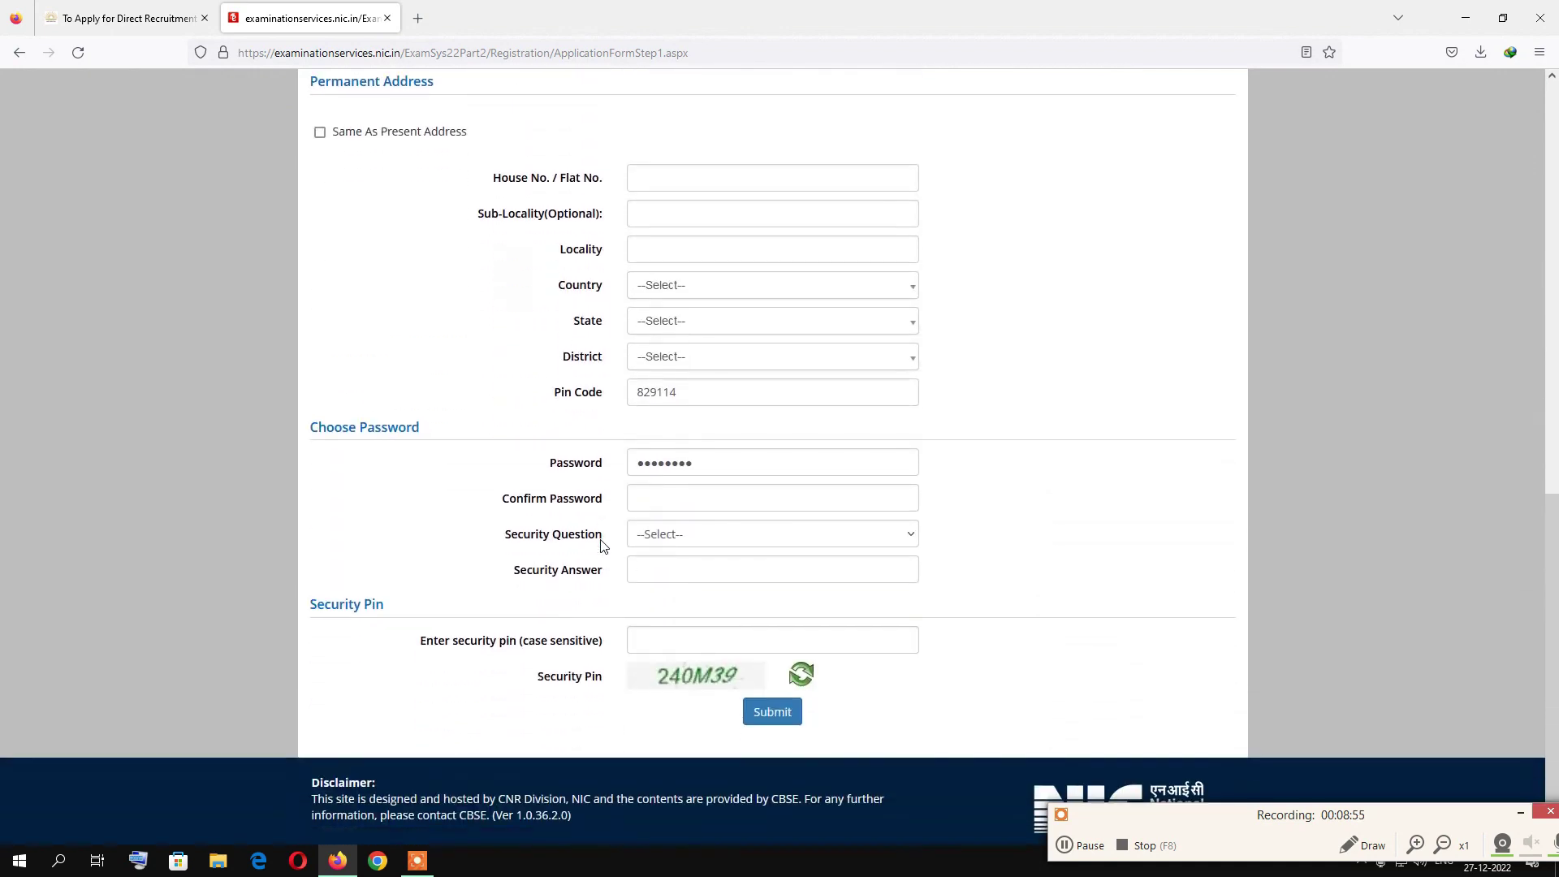
left_click(685, 504)
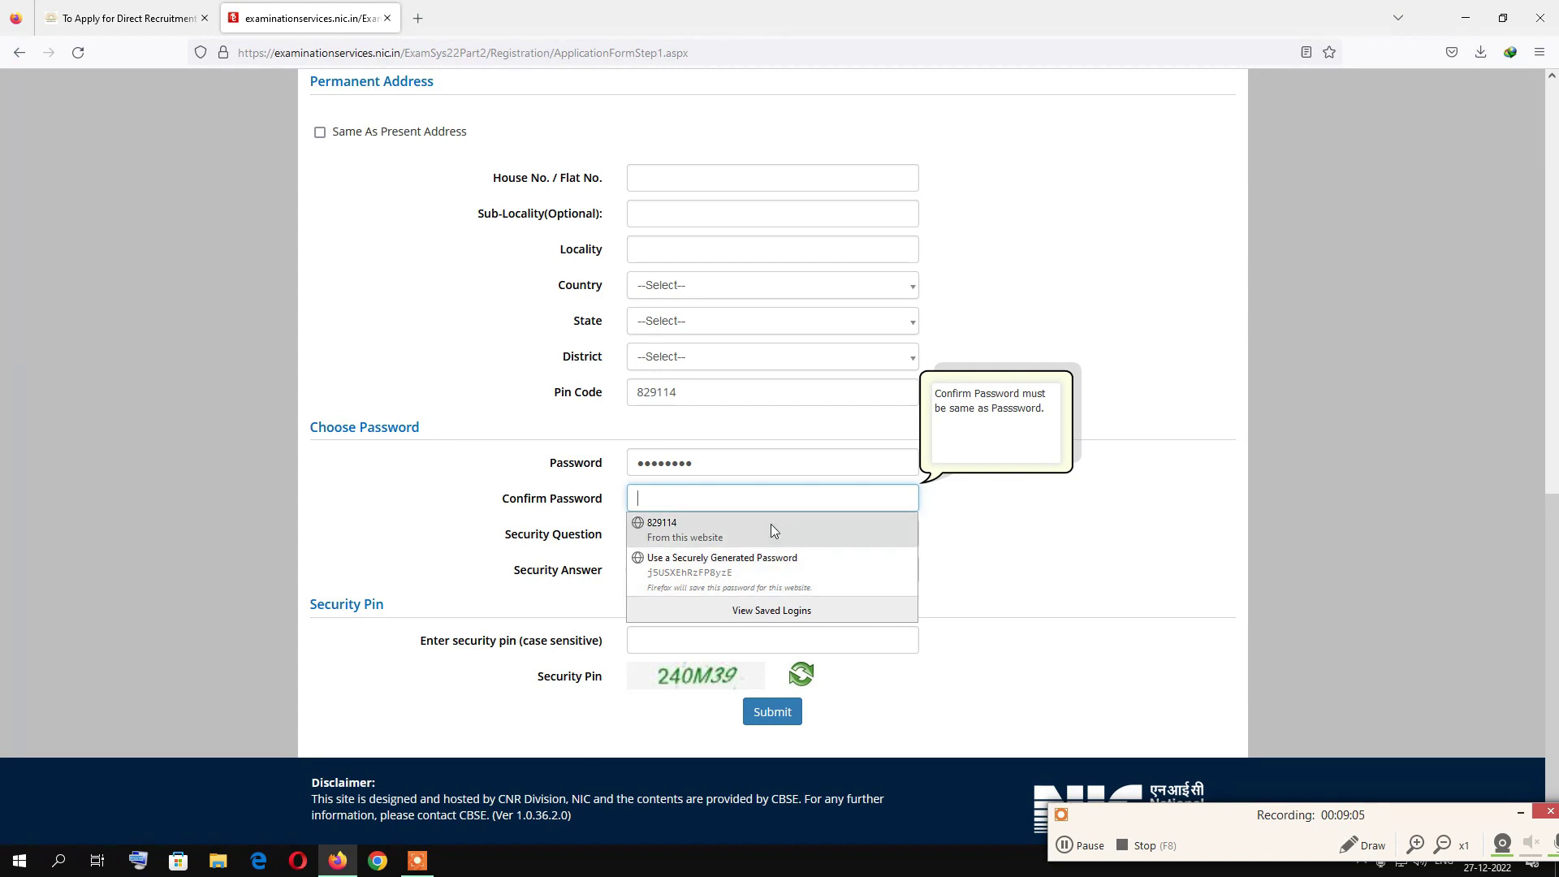
left_click(985, 508)
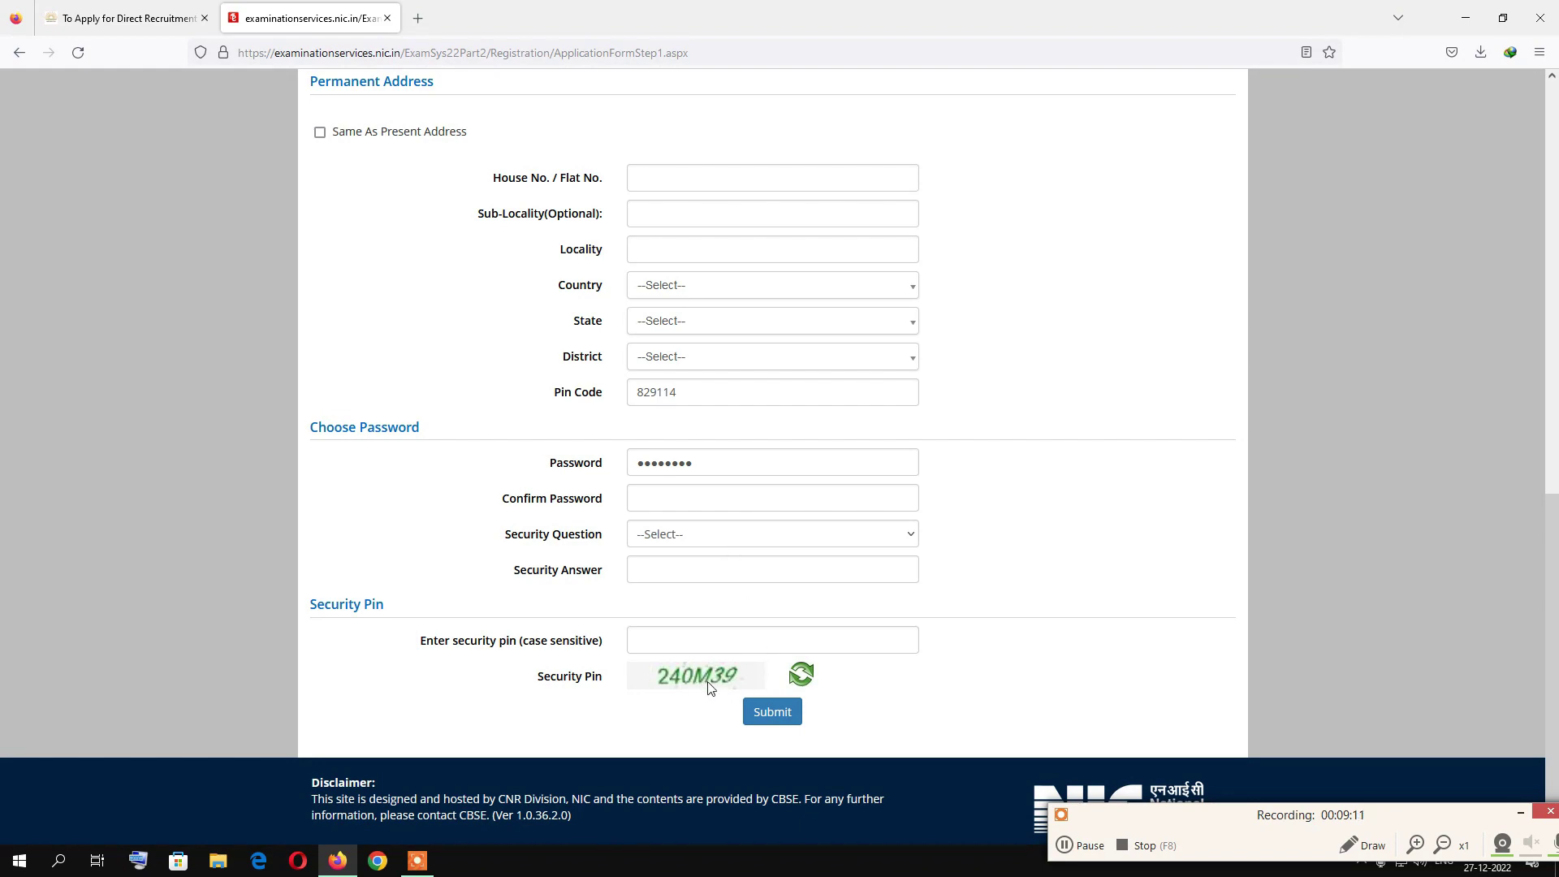
scroll(1072, 496, "up", 10)
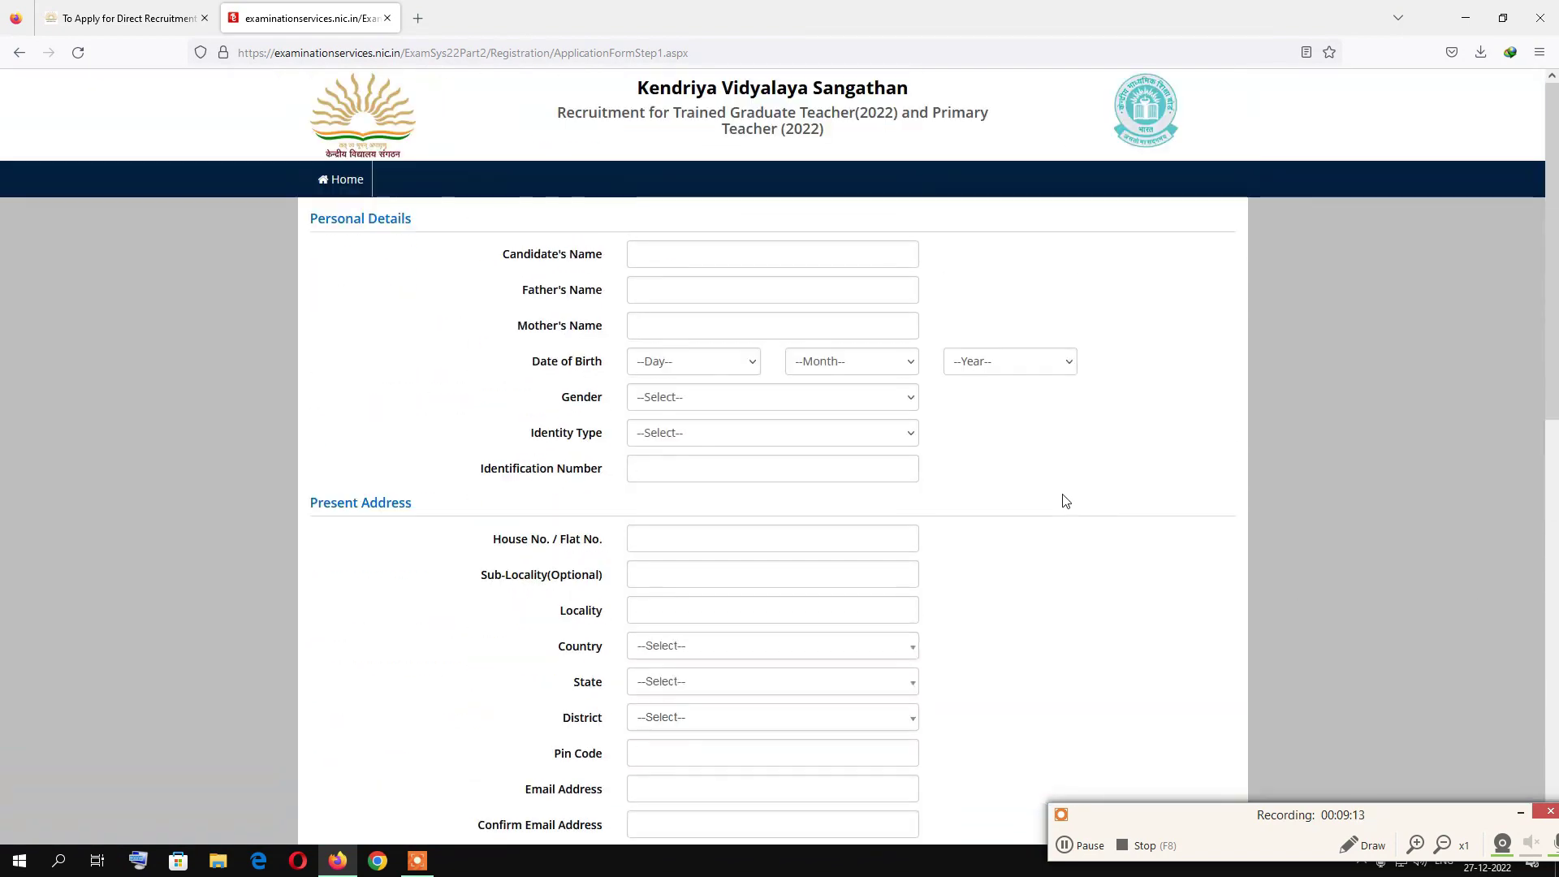
scroll(1131, 567, "down", 10)
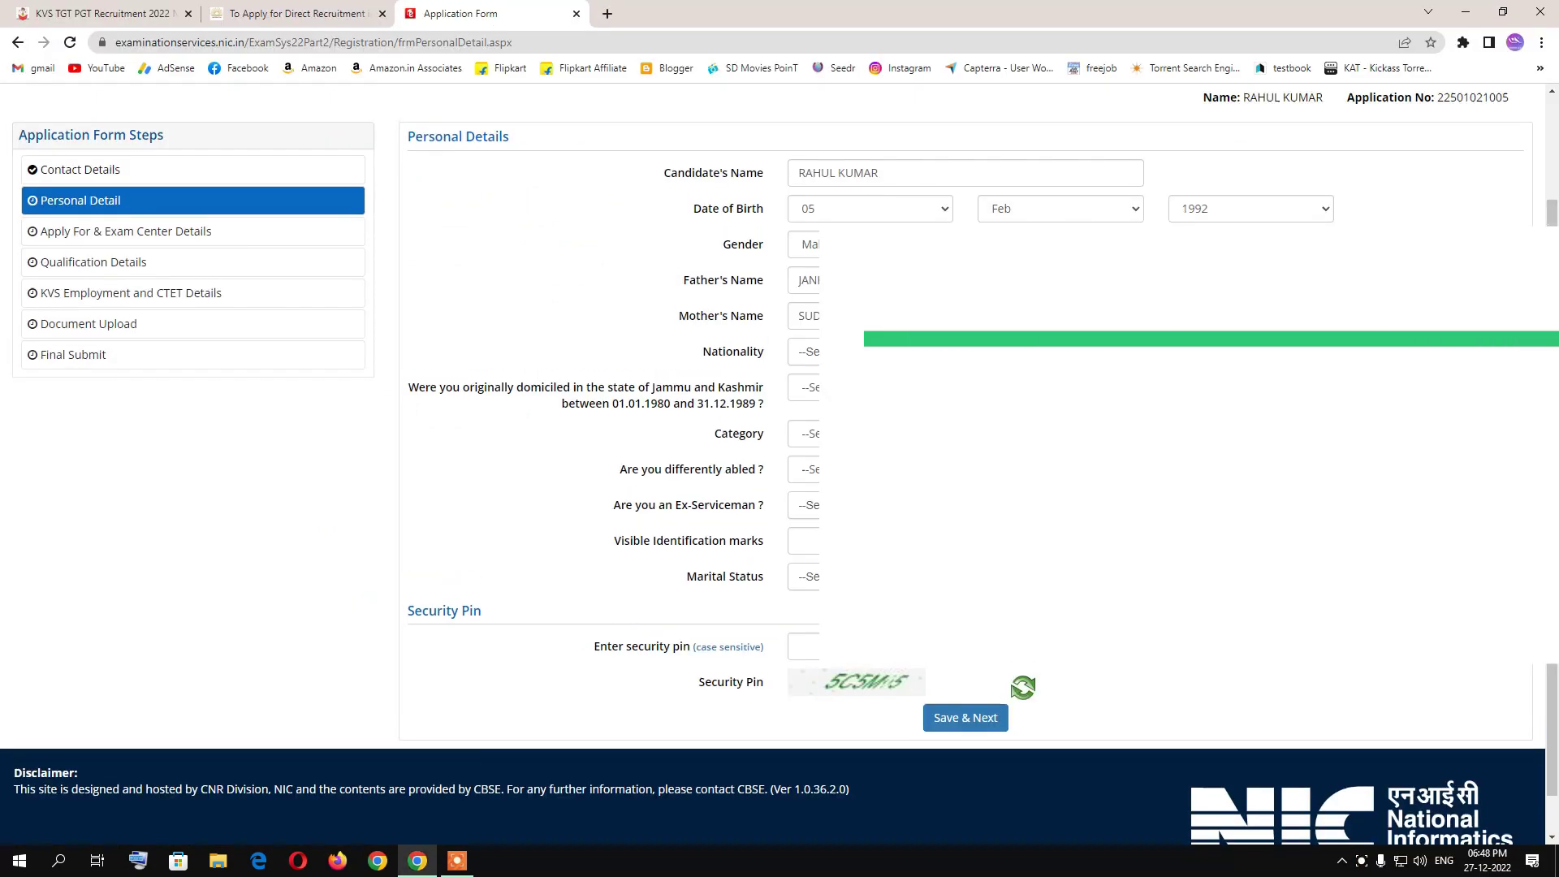
scroll(780, 479, "up", 3)
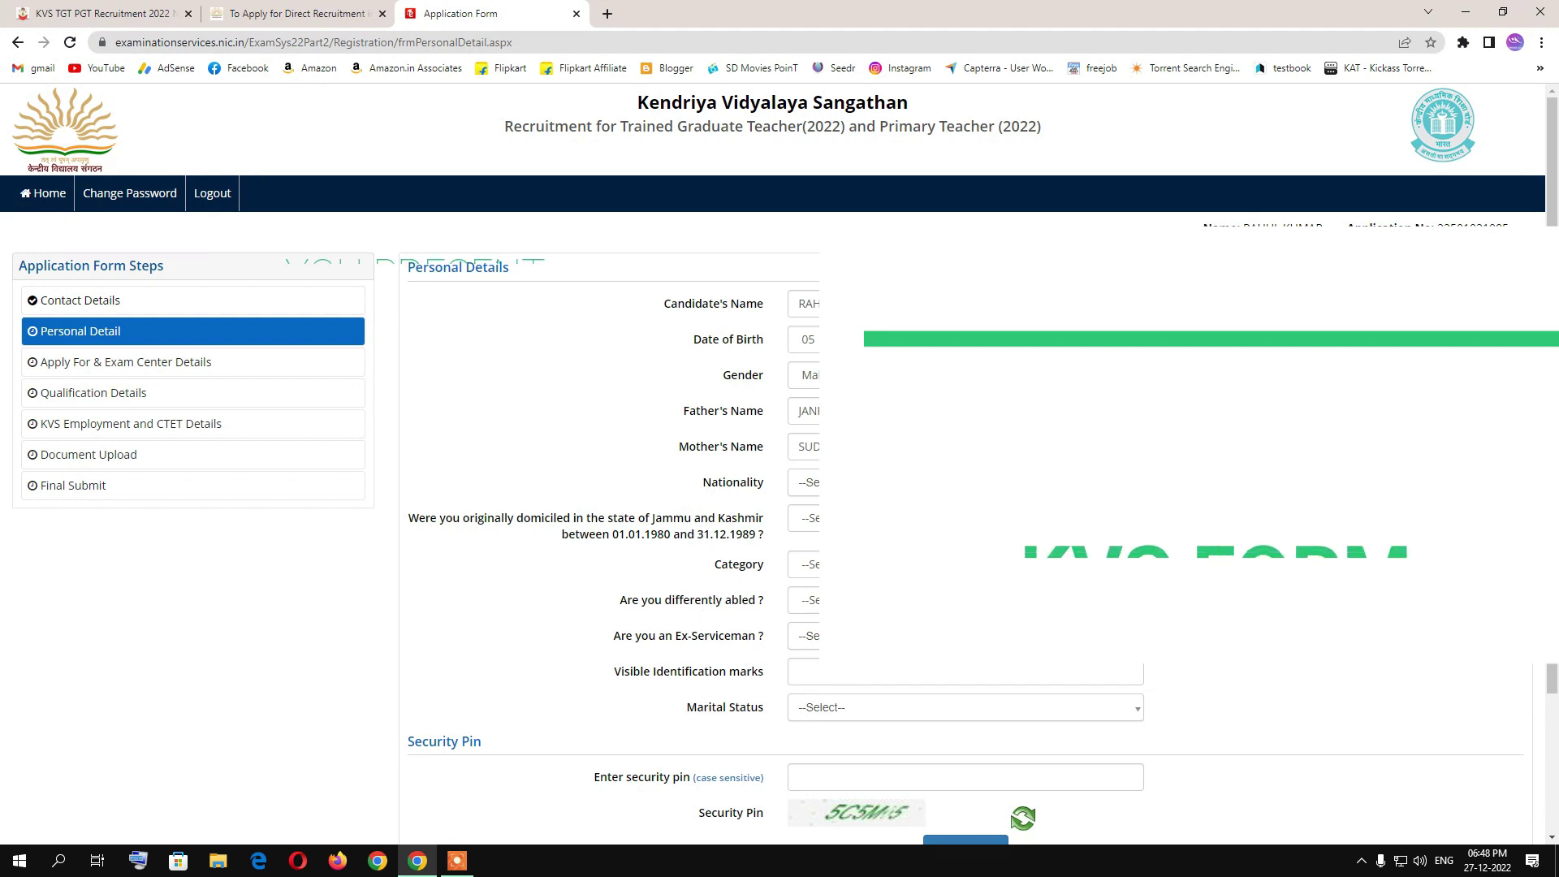
Answer No to J&K domicile, differently abled and ex-serviceman, and choose category SC
left_click(804, 518)
left_click(812, 574)
left_click(812, 566)
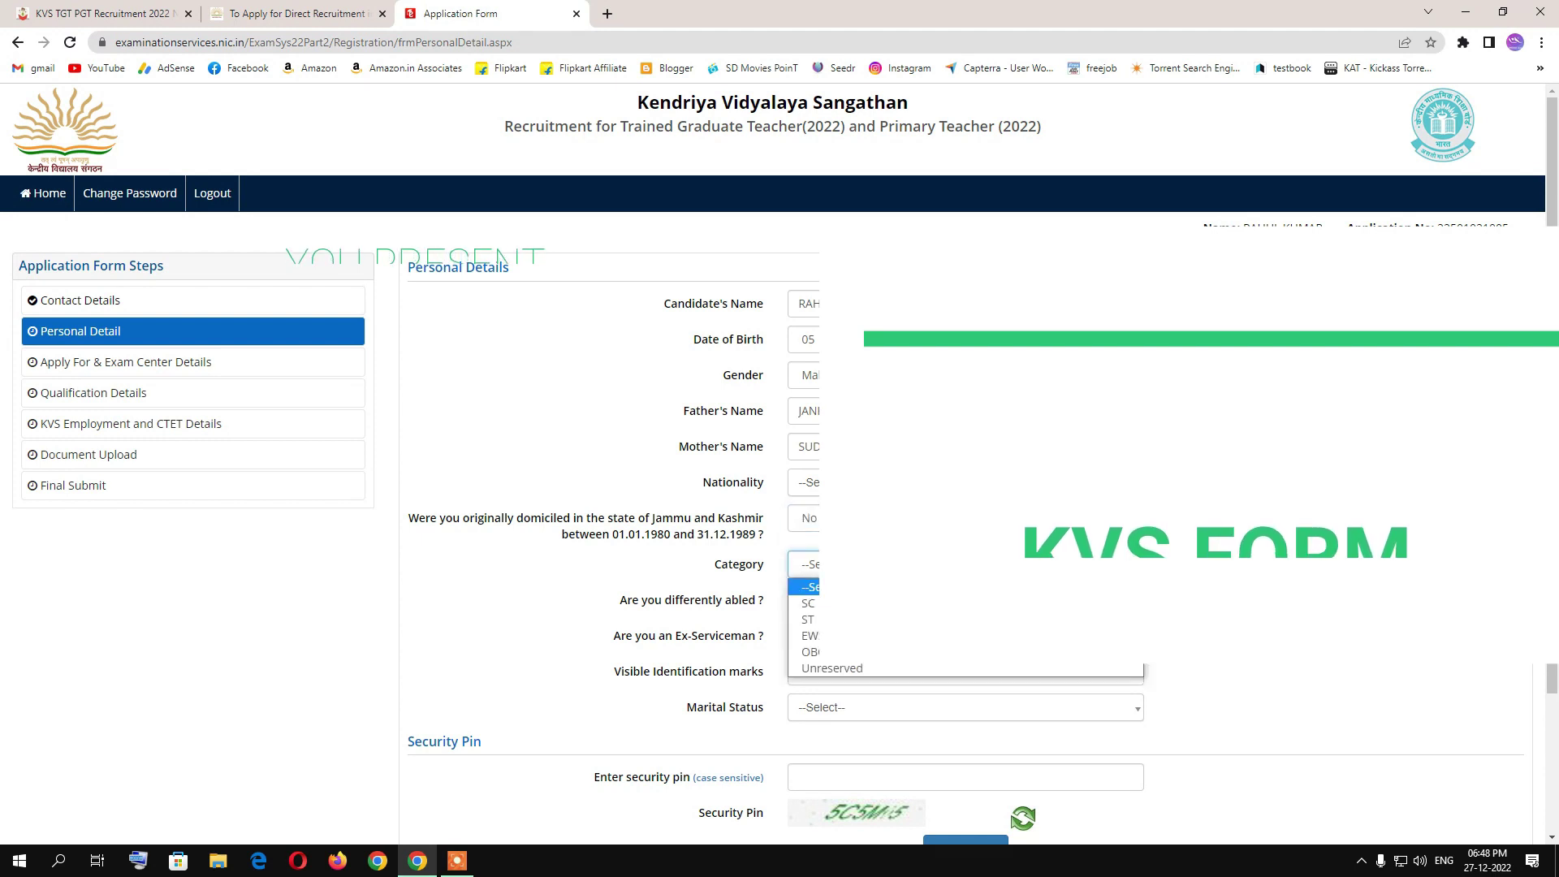
left_click(812, 566)
left_click(804, 565)
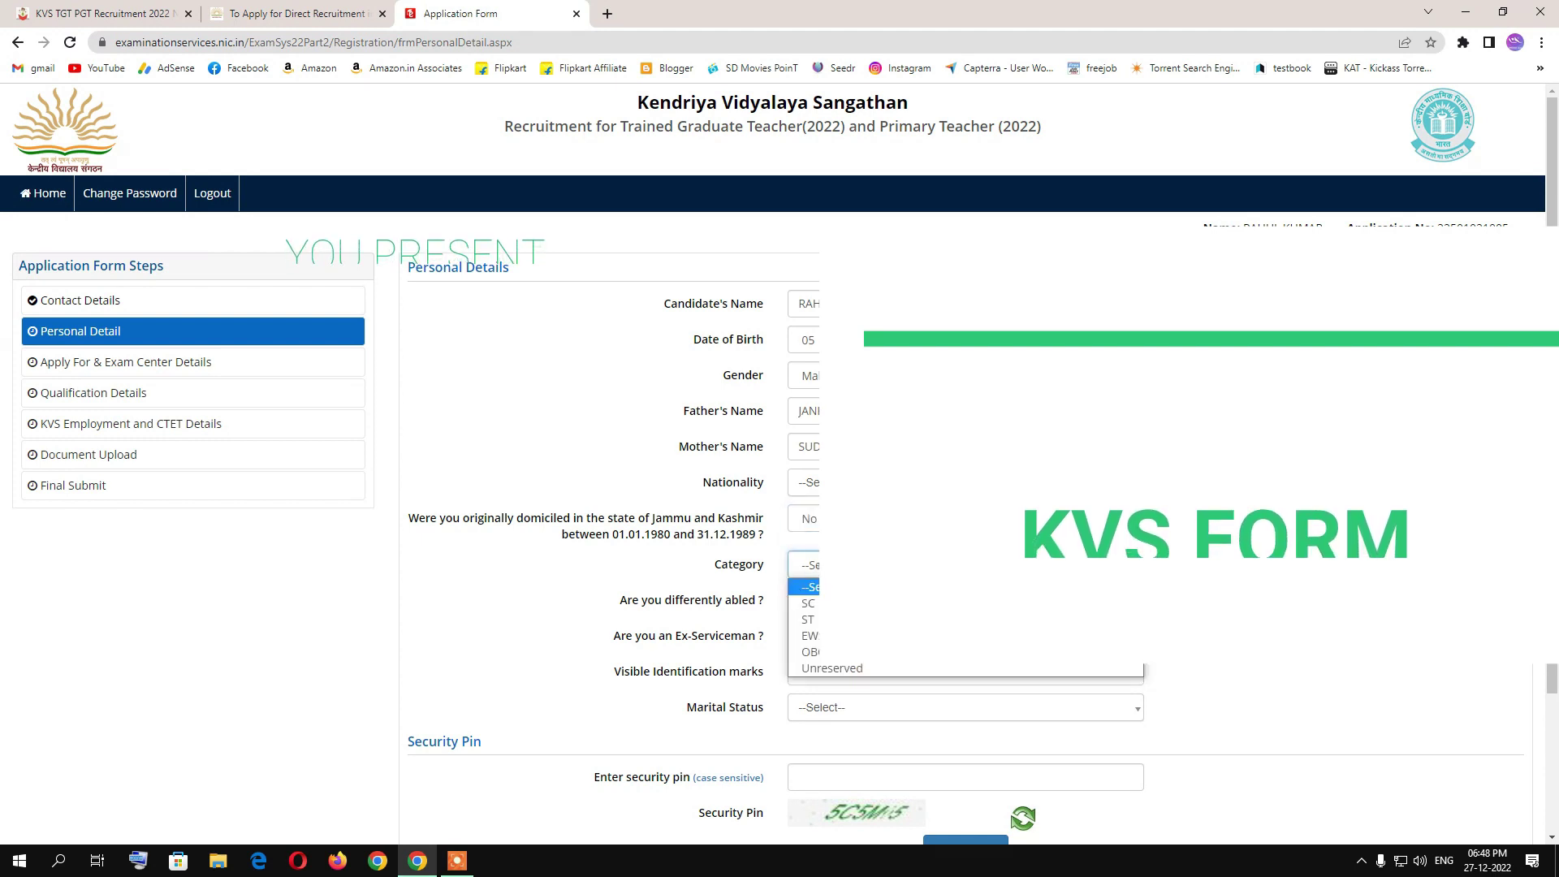
left_click(812, 605)
left_click(804, 601)
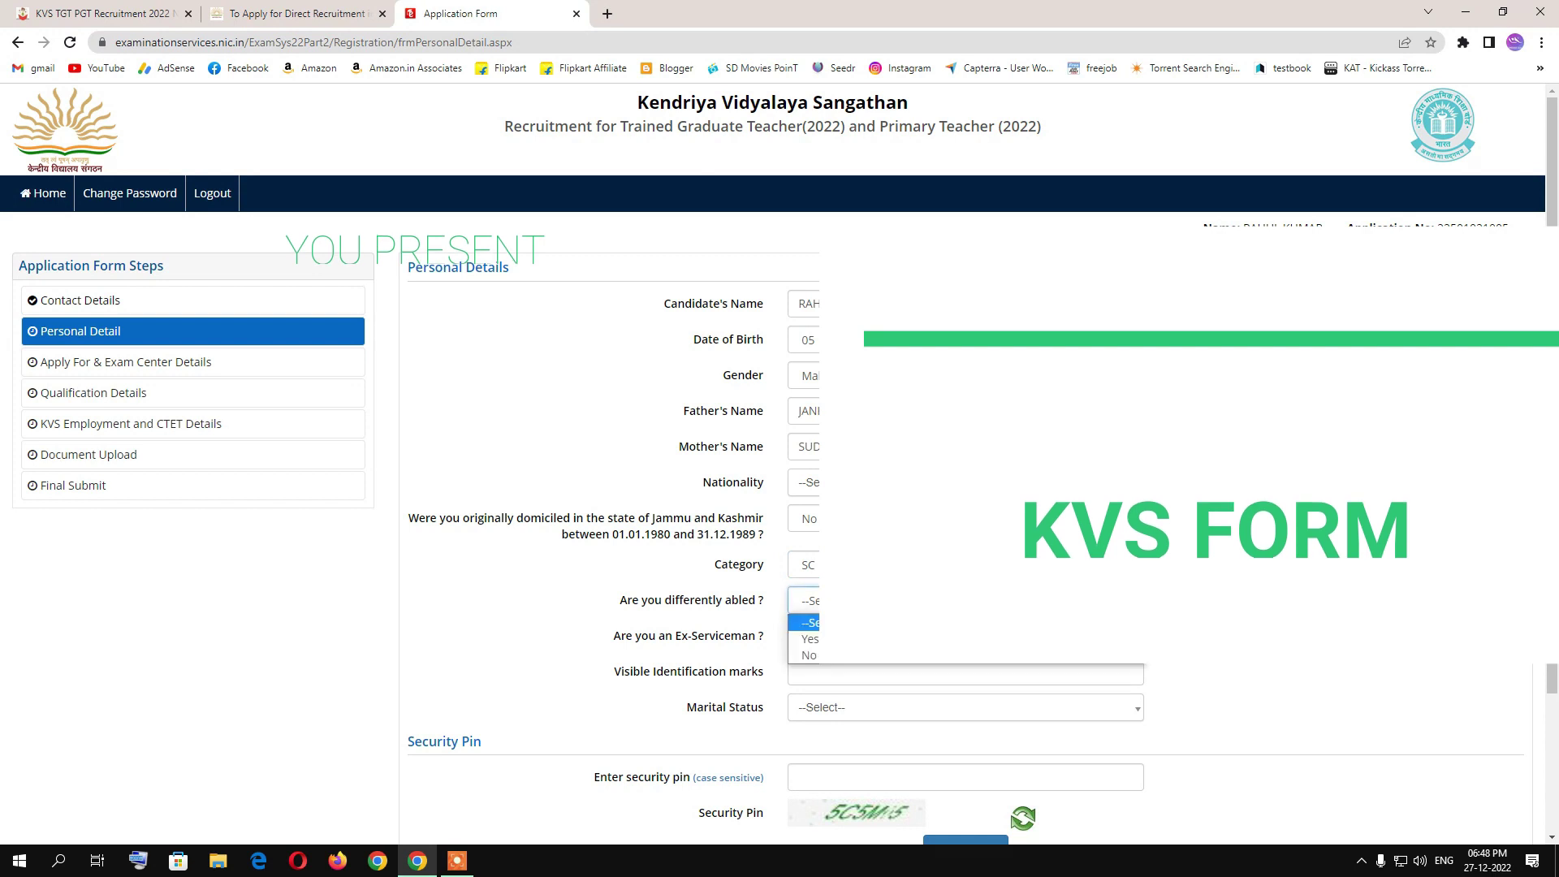
left_click(841, 661)
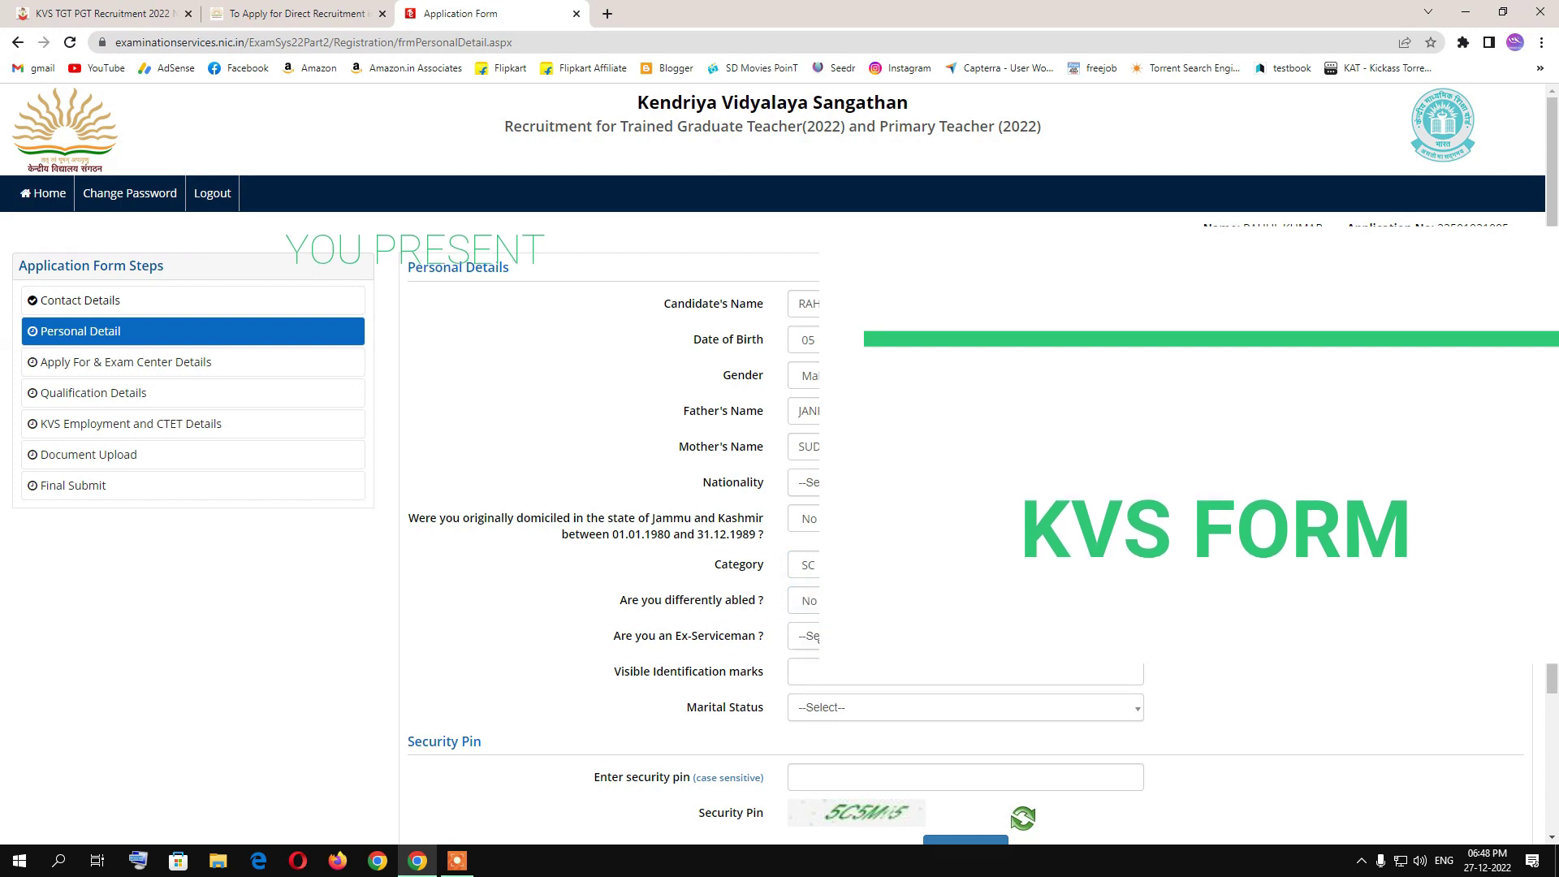
left_click(812, 638)
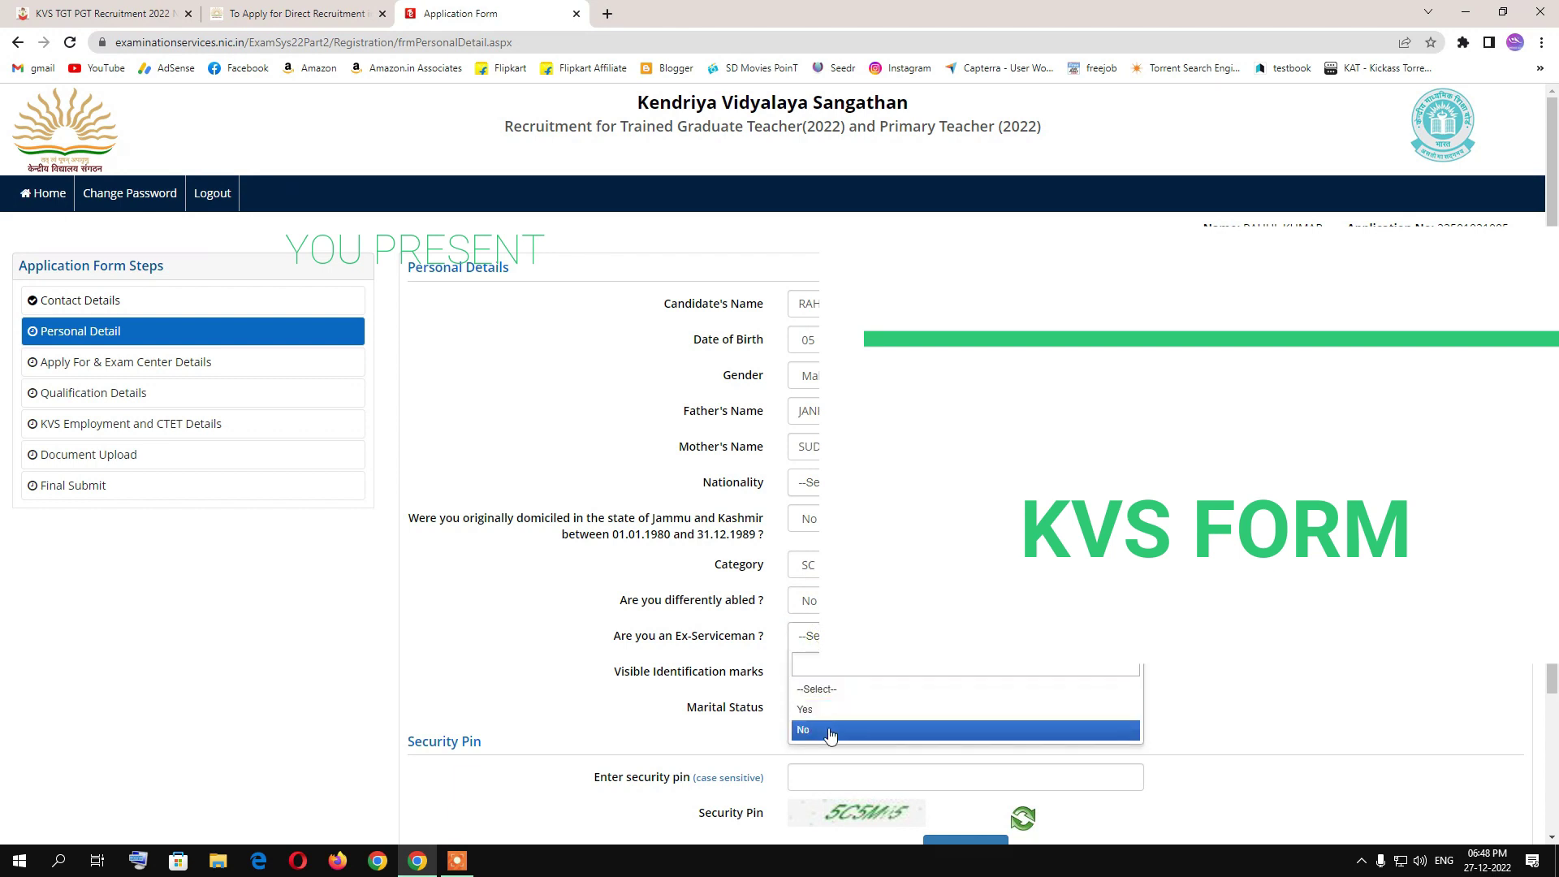
left_click(826, 728)
Set marital status to Single and save the personal details
left_click(828, 677)
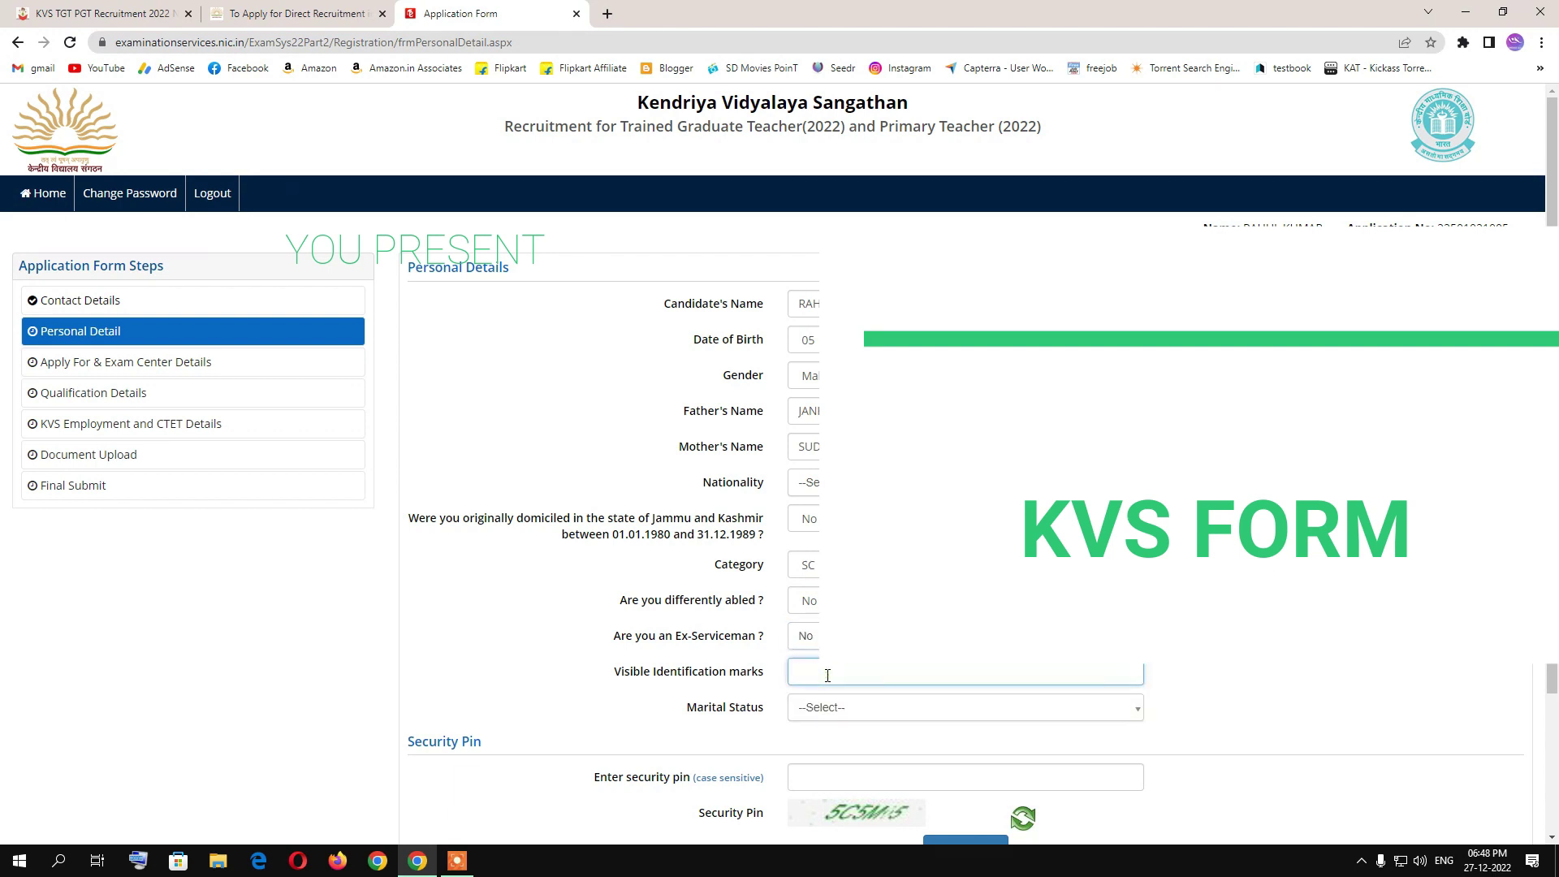
scroll(718, 606, "down", 1)
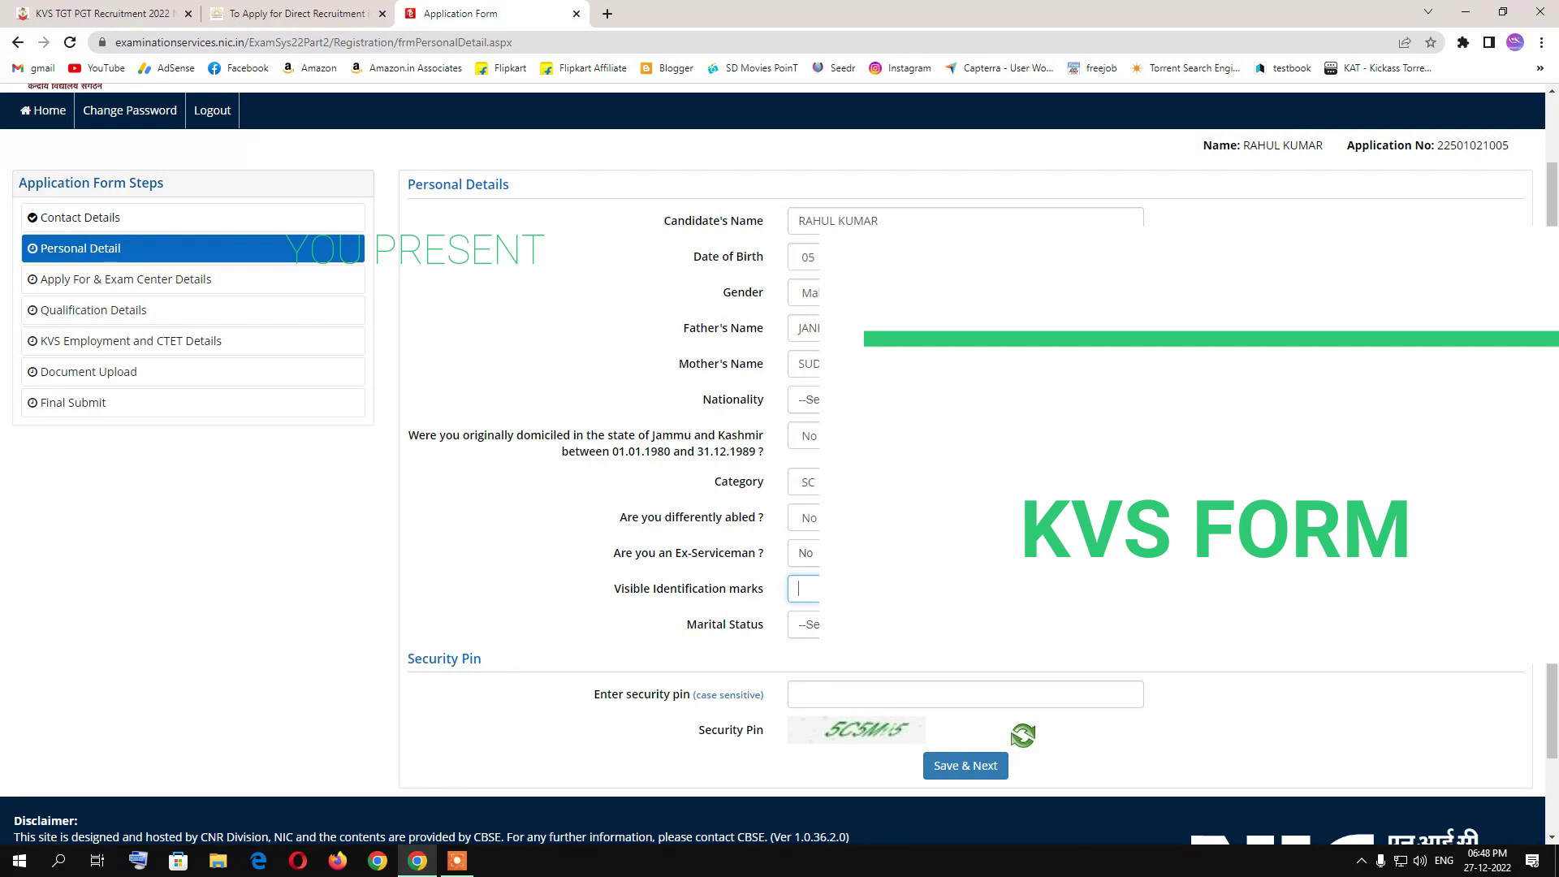
left_click(804, 623)
left_click(804, 624)
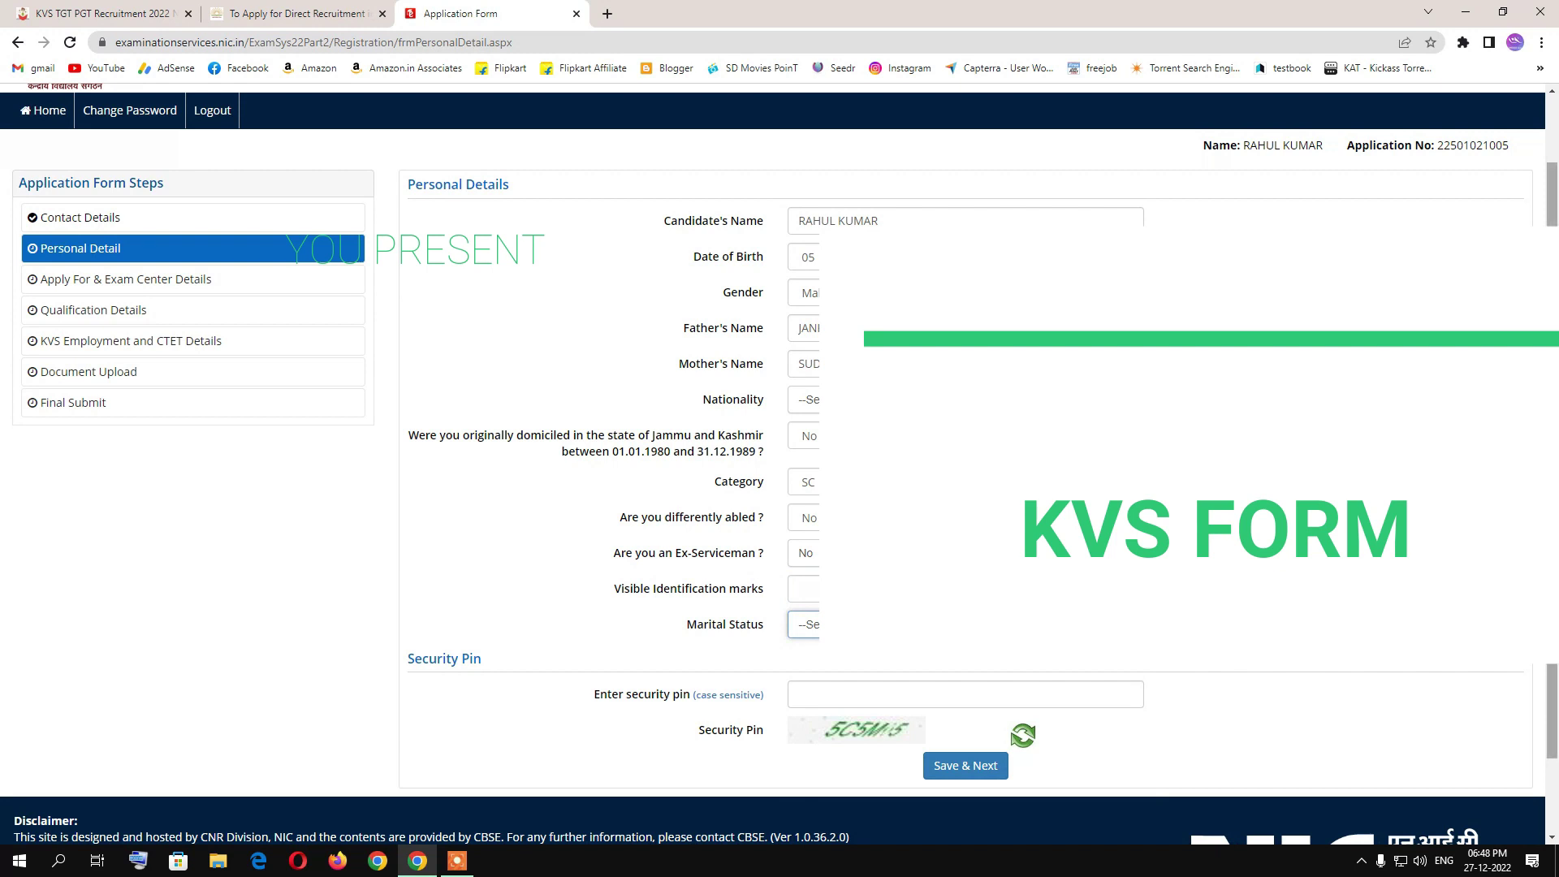
scroll(804, 624, "down", 1)
left_click(804, 564)
left_click(812, 656)
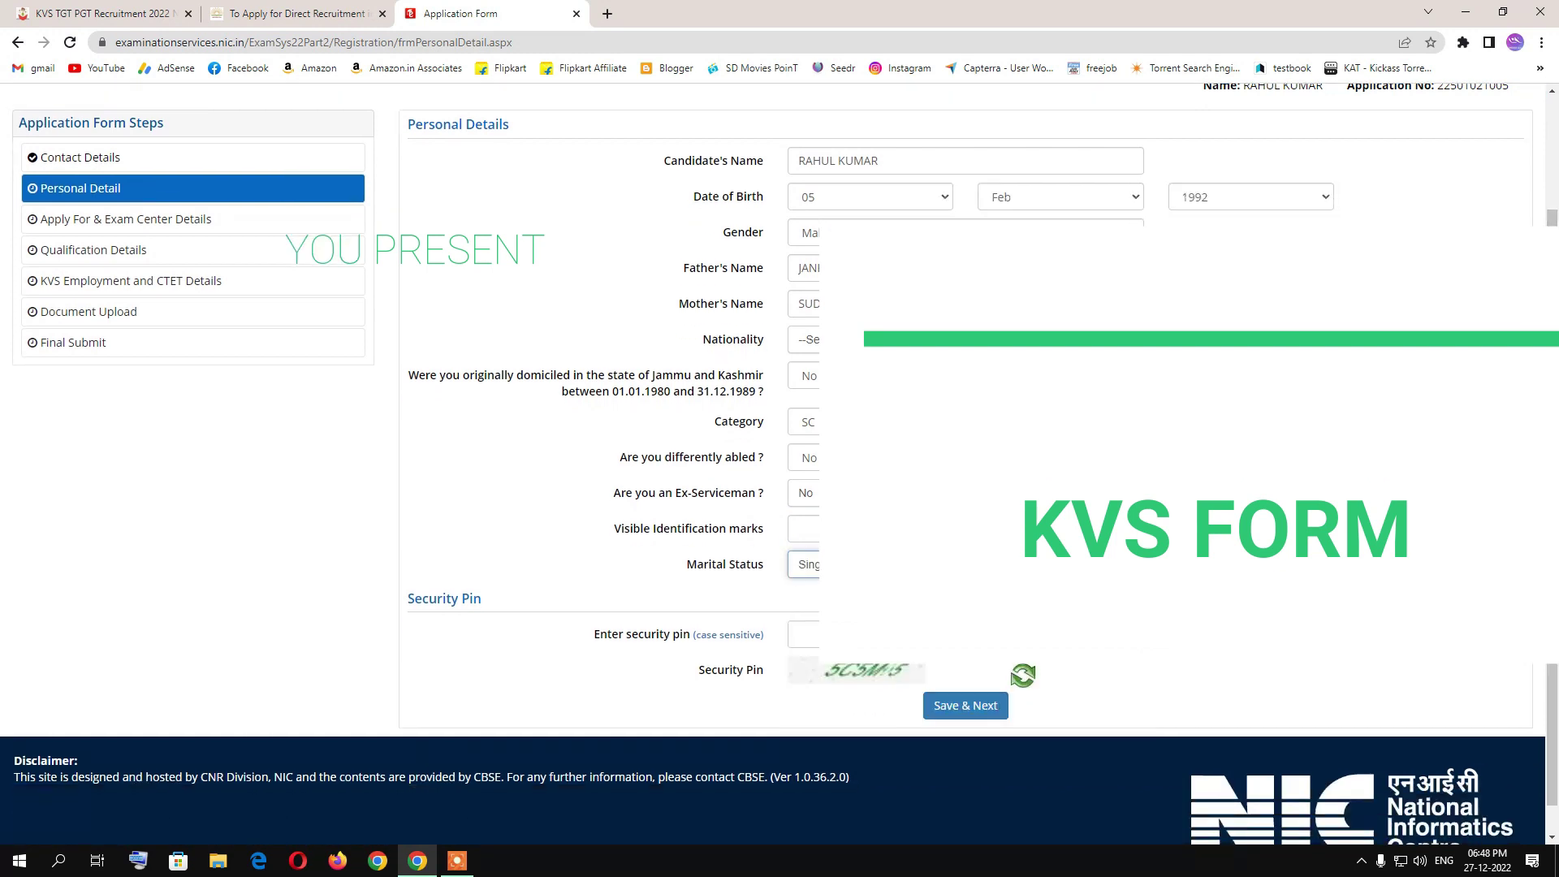
scroll(780, 463, "down", 1)
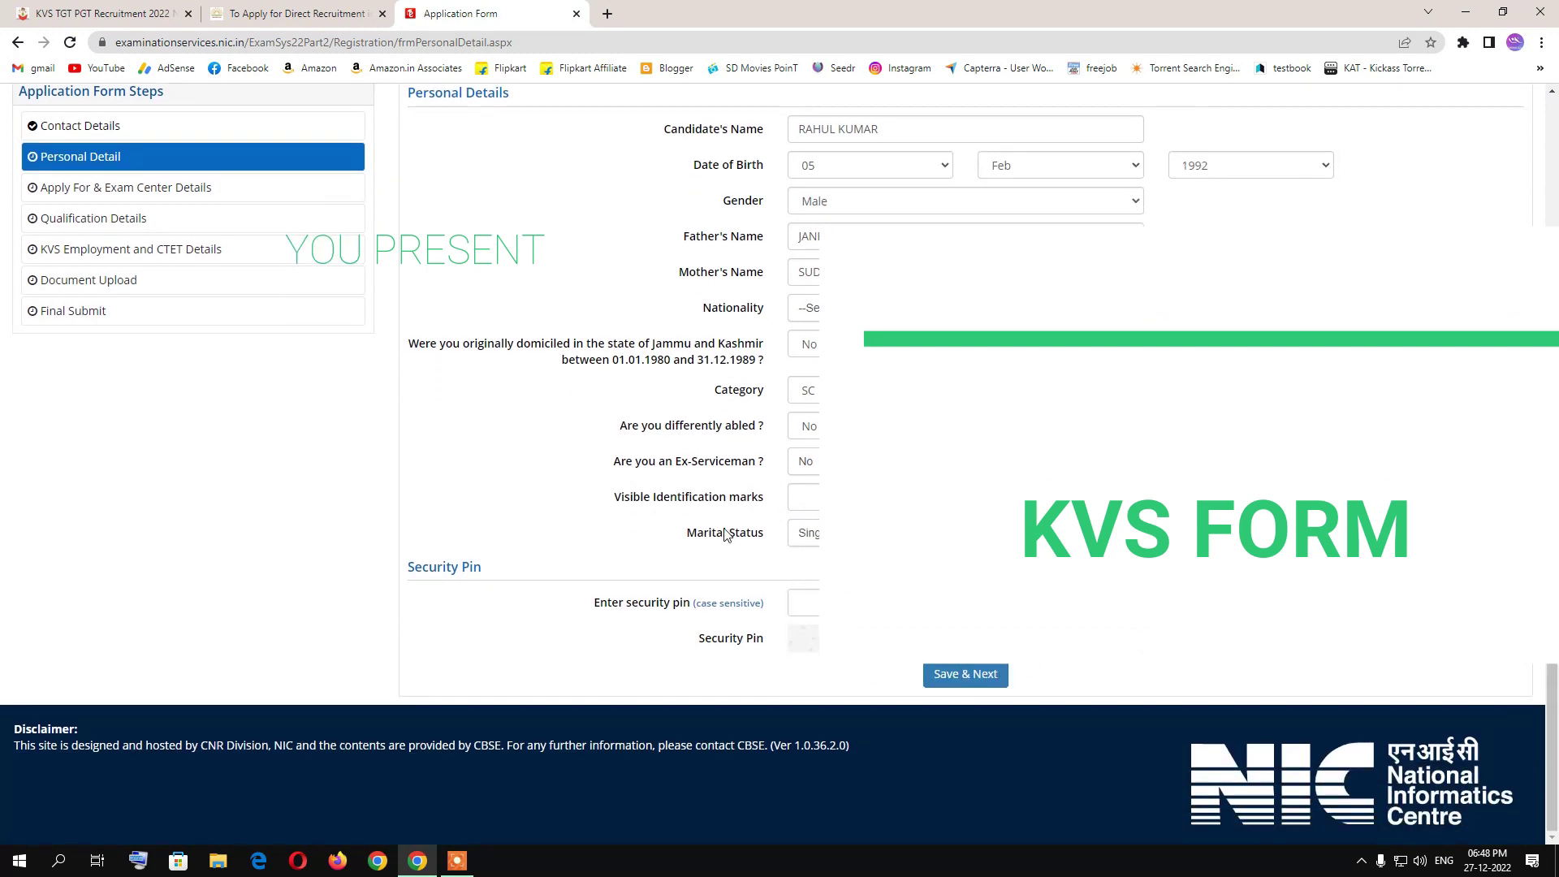
left_click(110, 175)
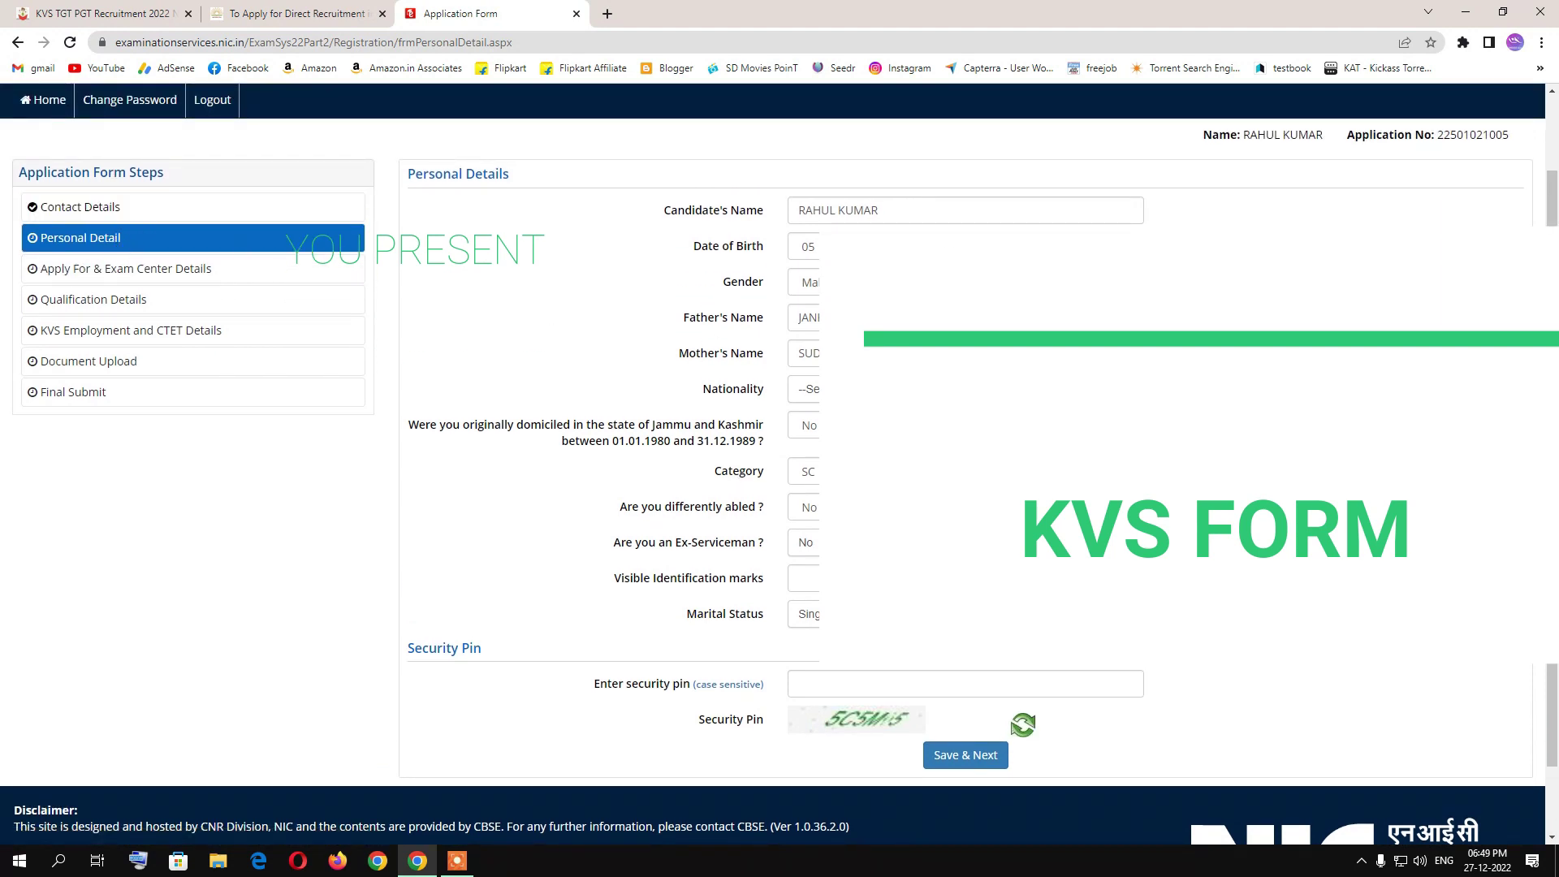
left_click(457, 861)
left_click(1046, 836)
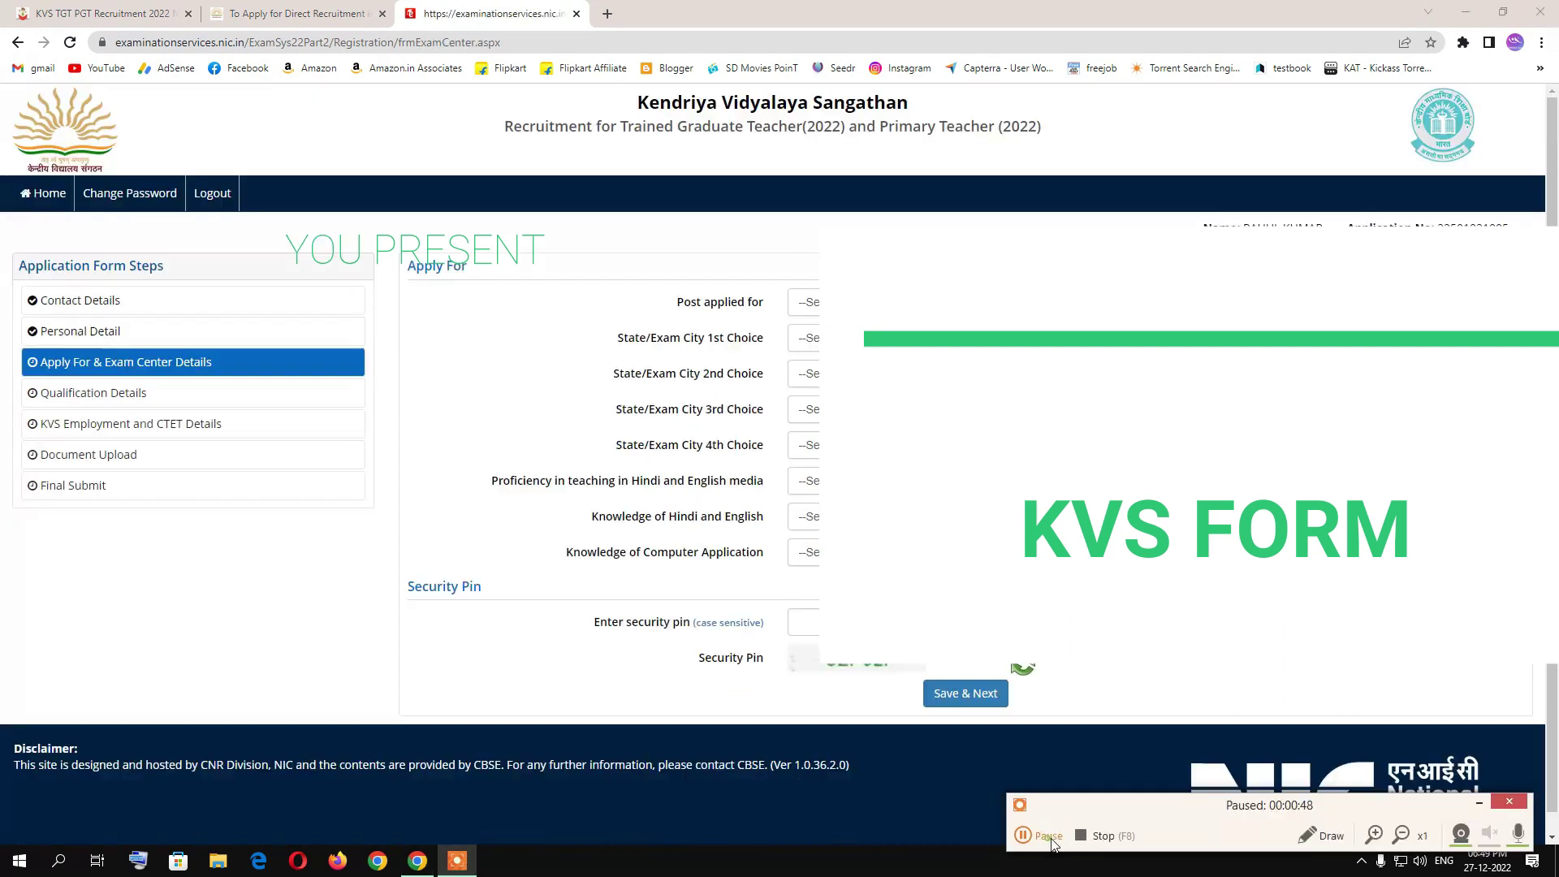
Choose Trained Graduate Teacher (WE) as the post applied for
left_click(1047, 836)
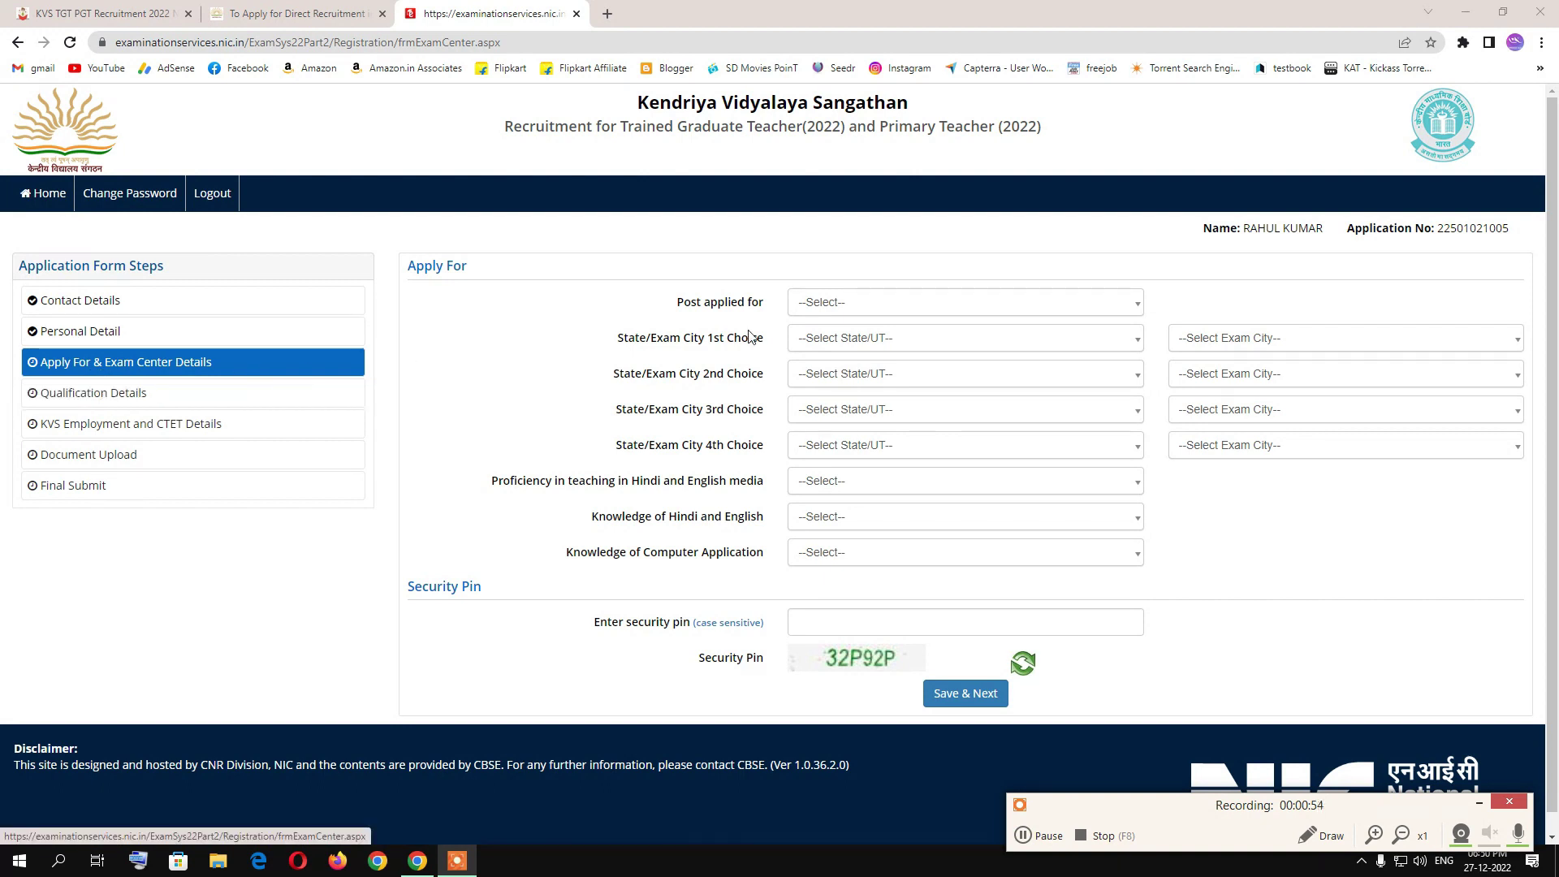
left_click(858, 307)
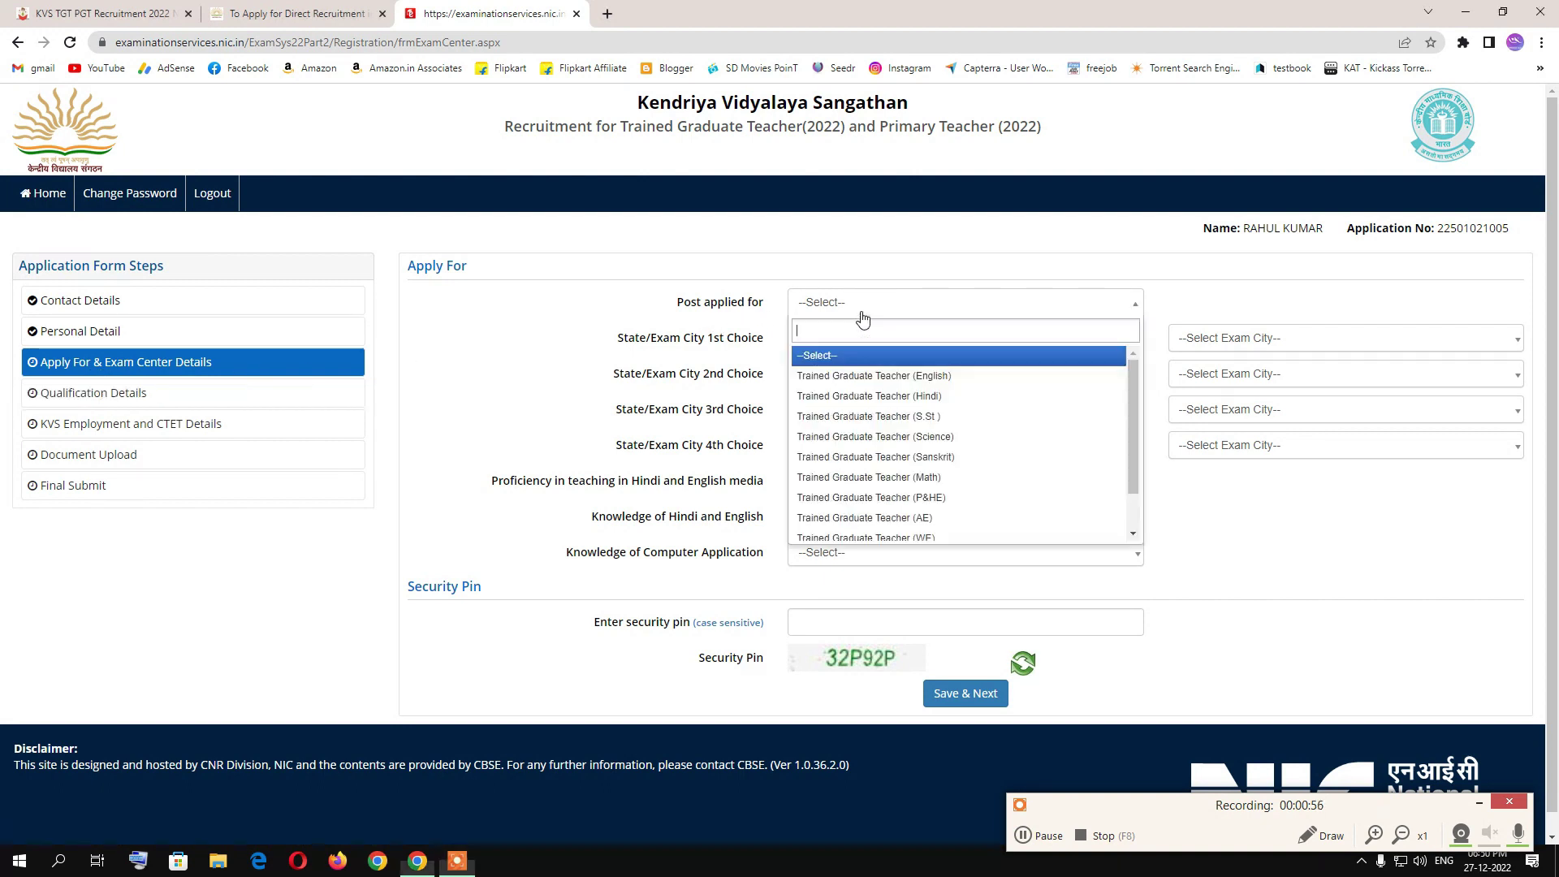
scroll(877, 519, "down", 2)
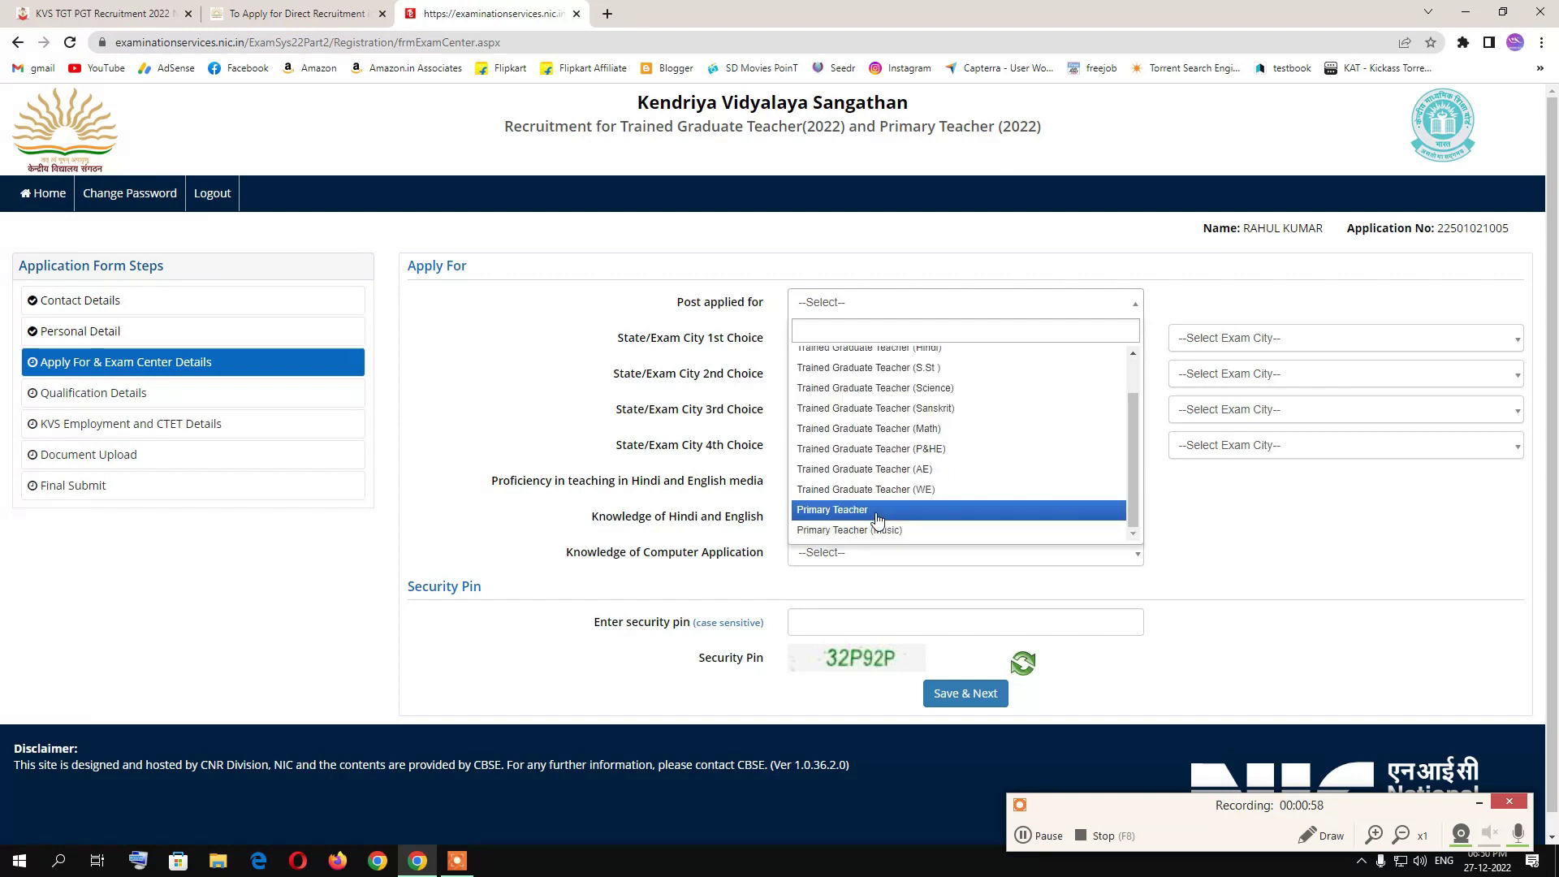
left_click(892, 496)
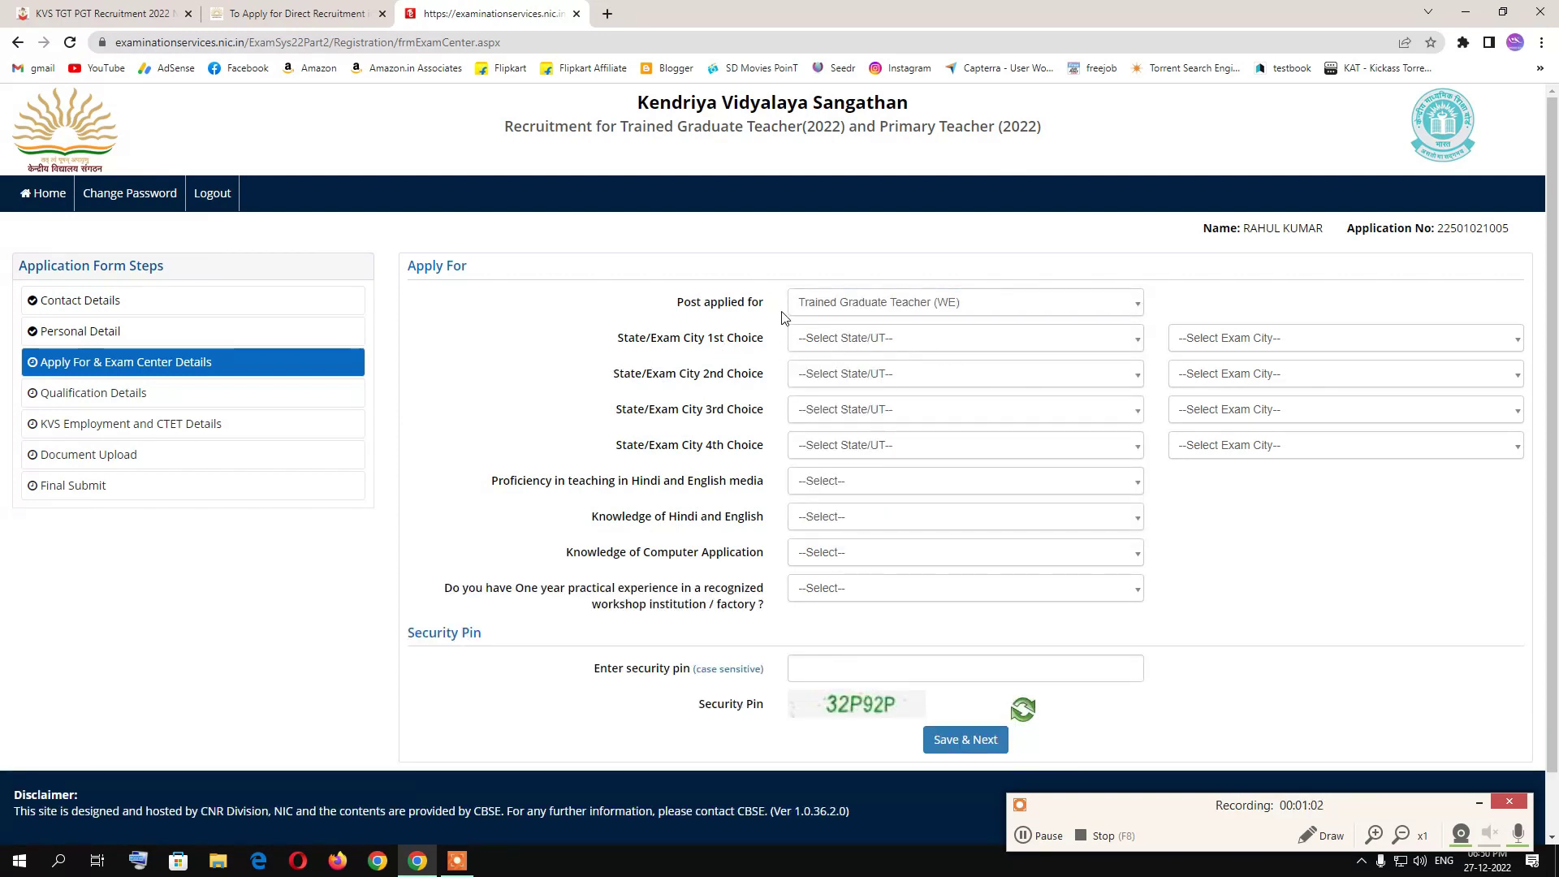
left_click(945, 307)
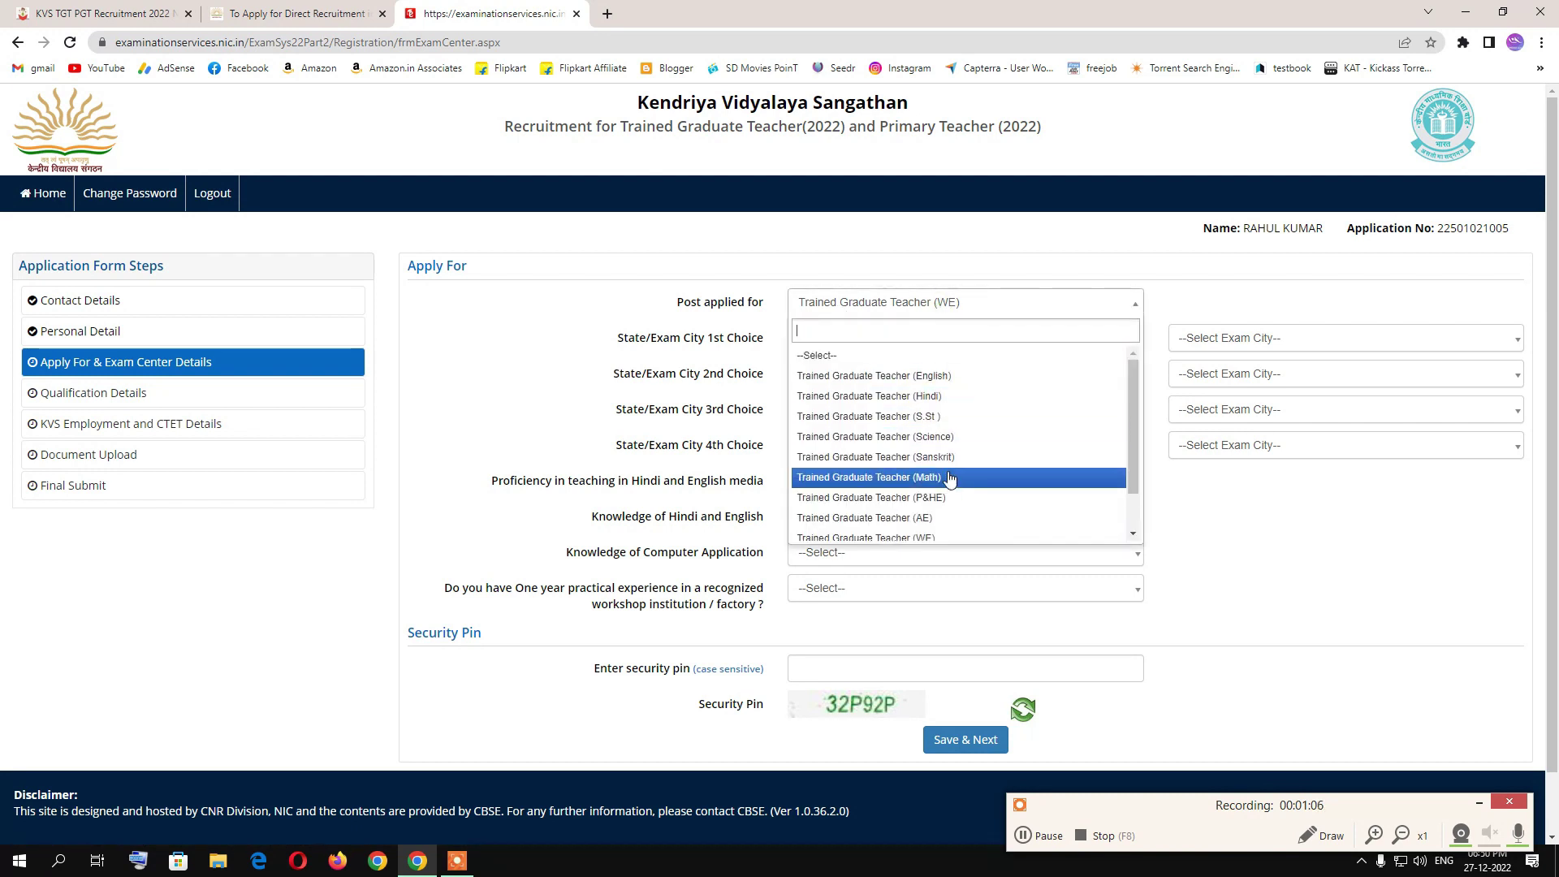
scroll(947, 522, "down", 1)
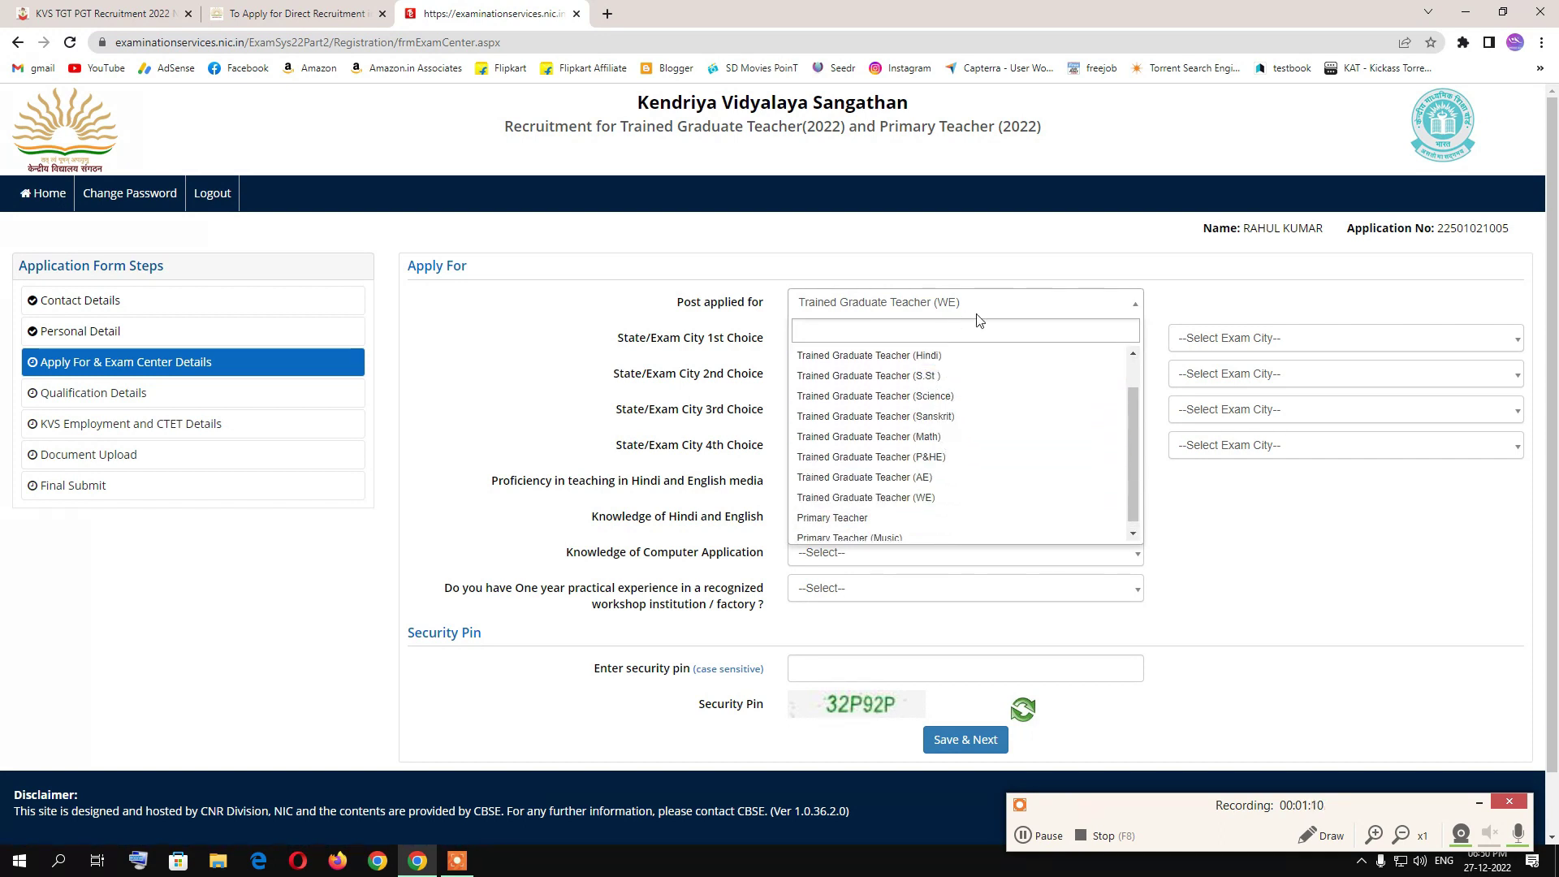
left_click(975, 260)
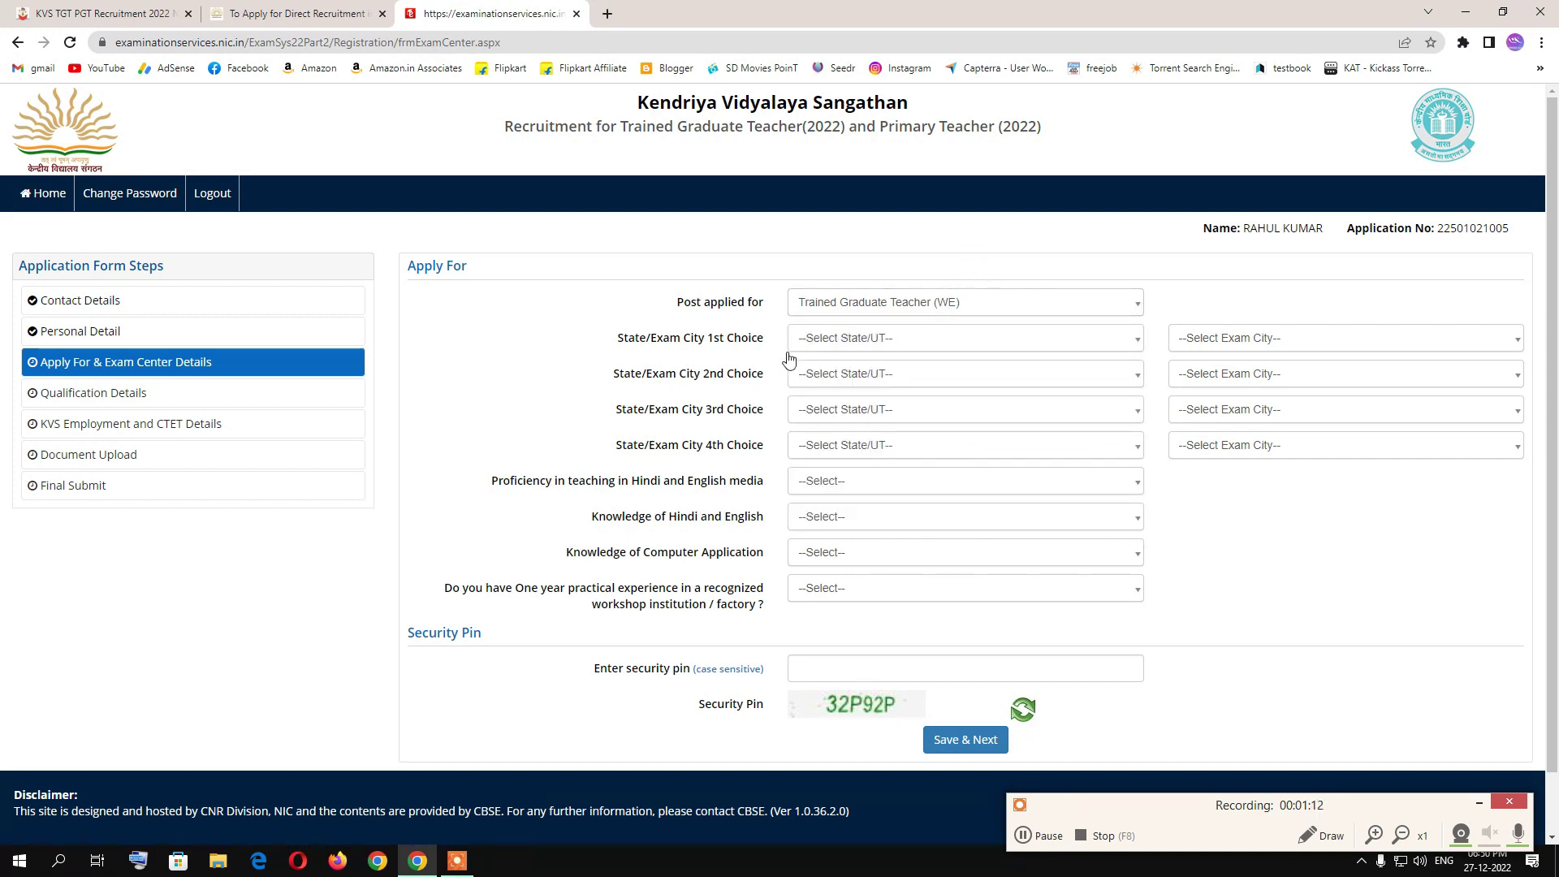
Set the first exam-centre choice to JHARKHAND, city BOKARO
left_click(858, 346)
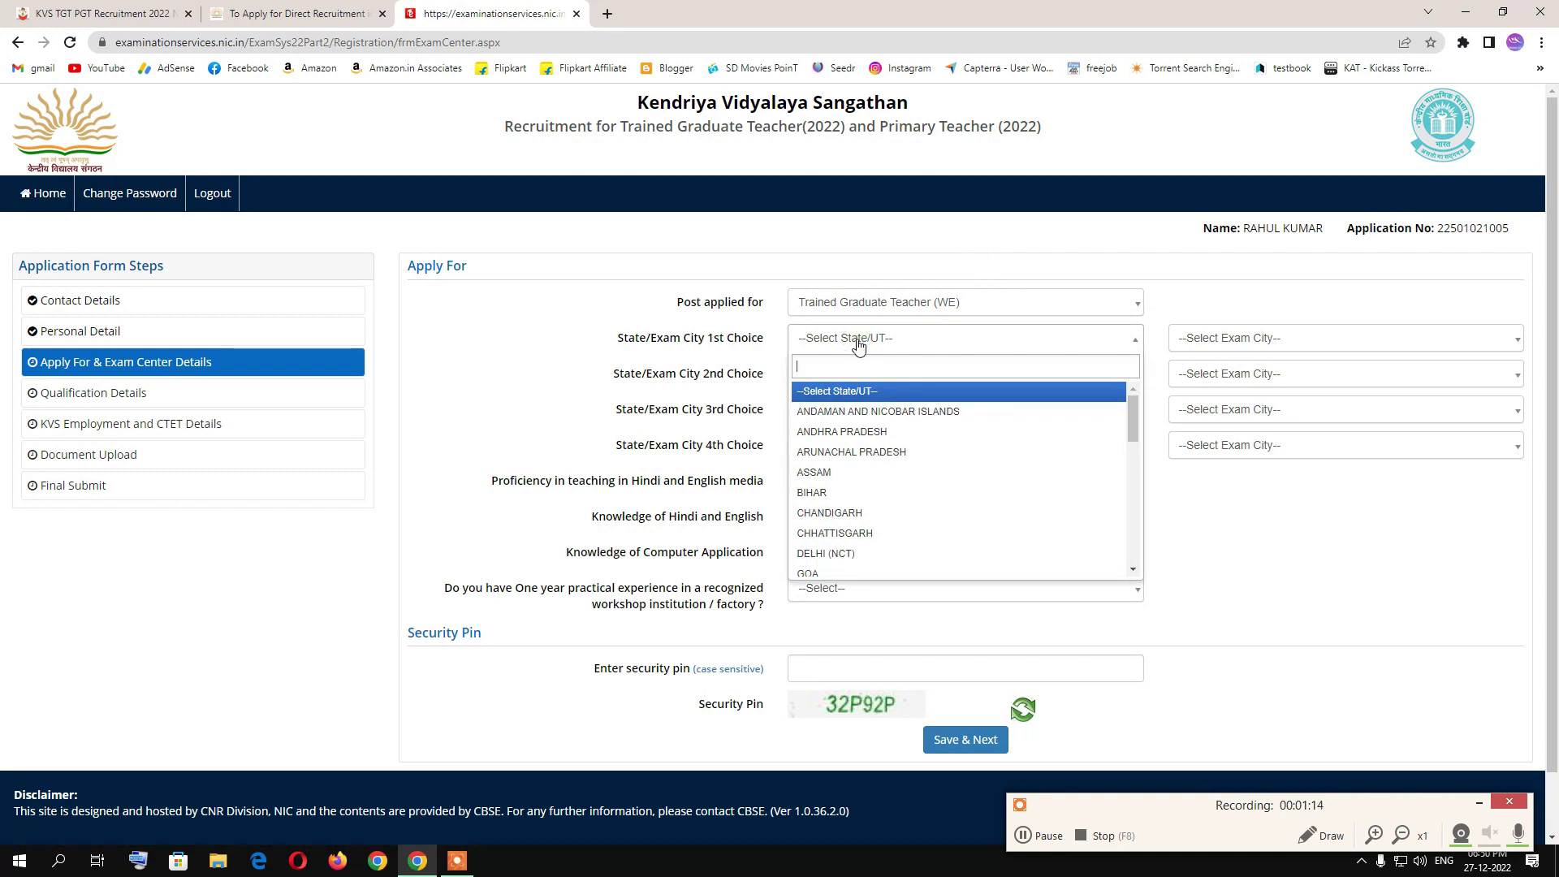
scroll(902, 455, "down", 6)
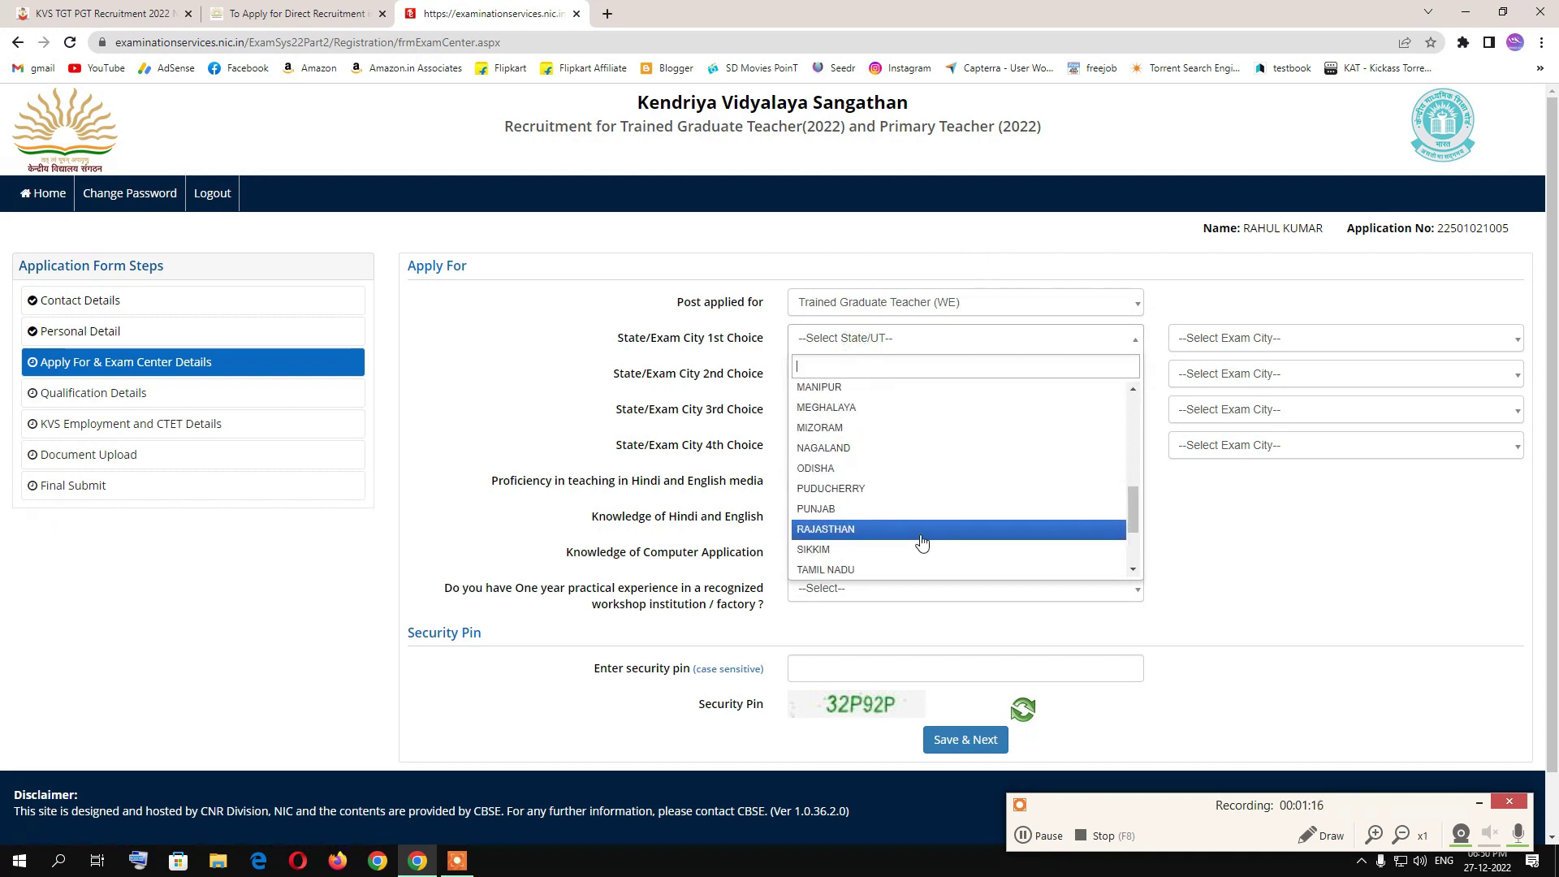
scroll(922, 542, "up", 4)
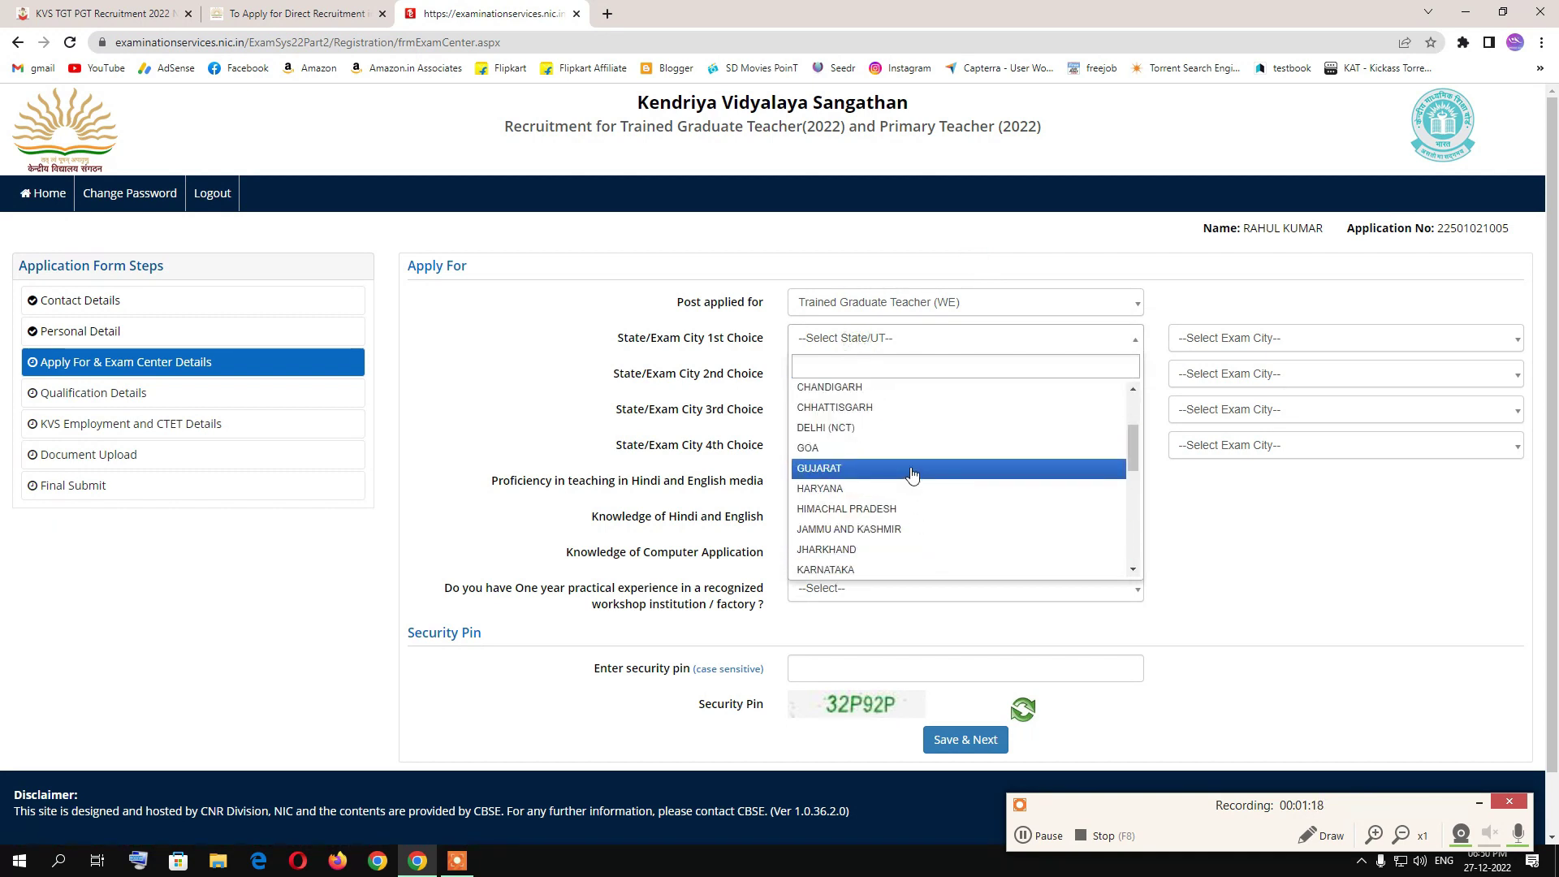
scroll(910, 471, "up", 3)
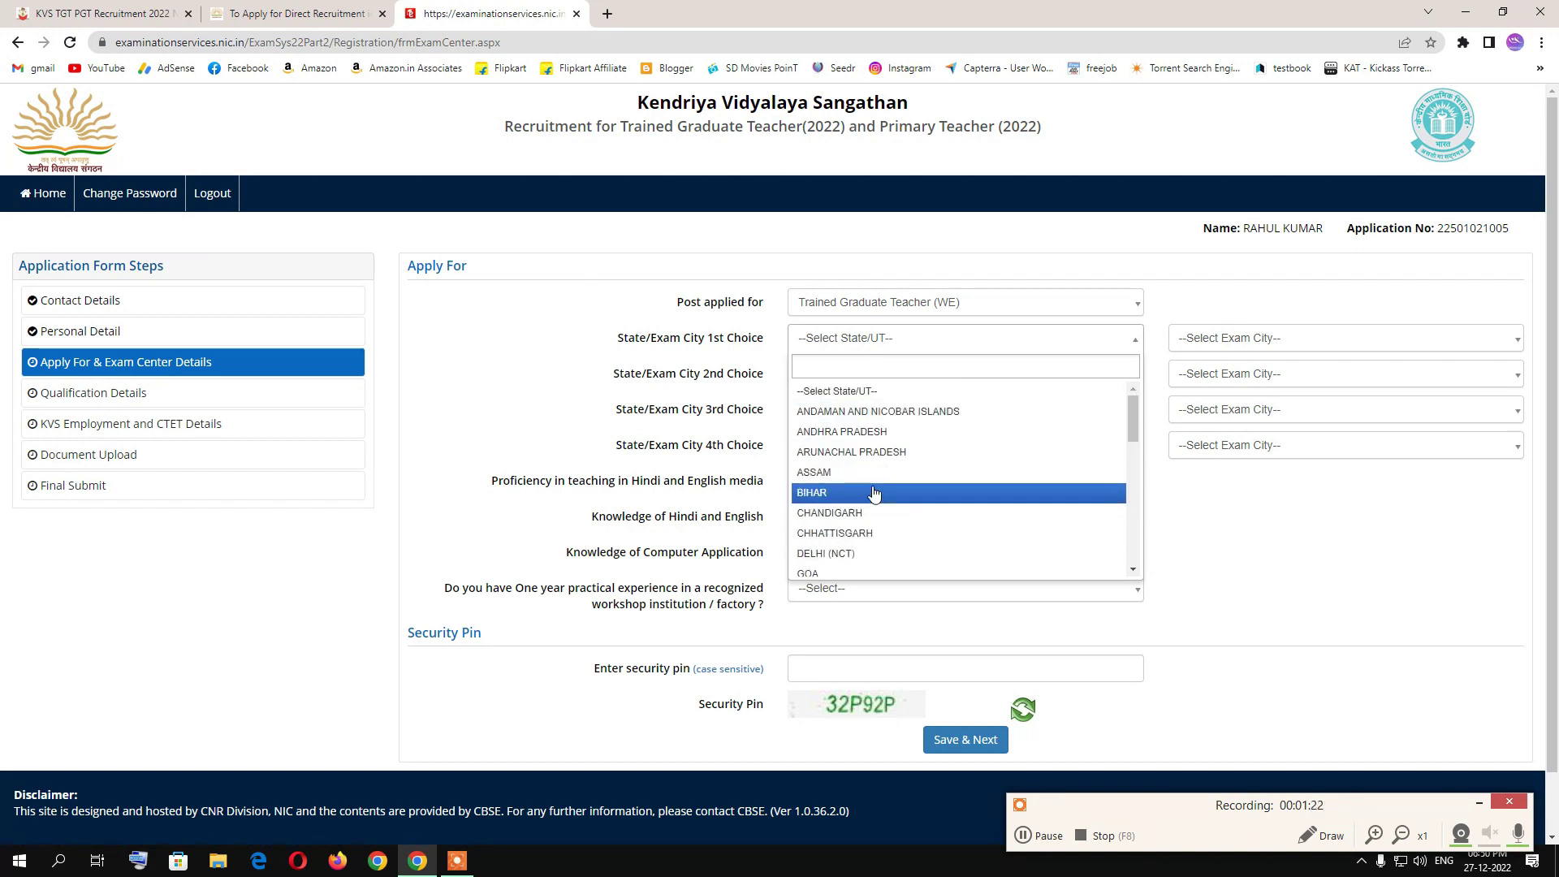
scroll(874, 496, "down", 2)
scroll(874, 497, "down", 2)
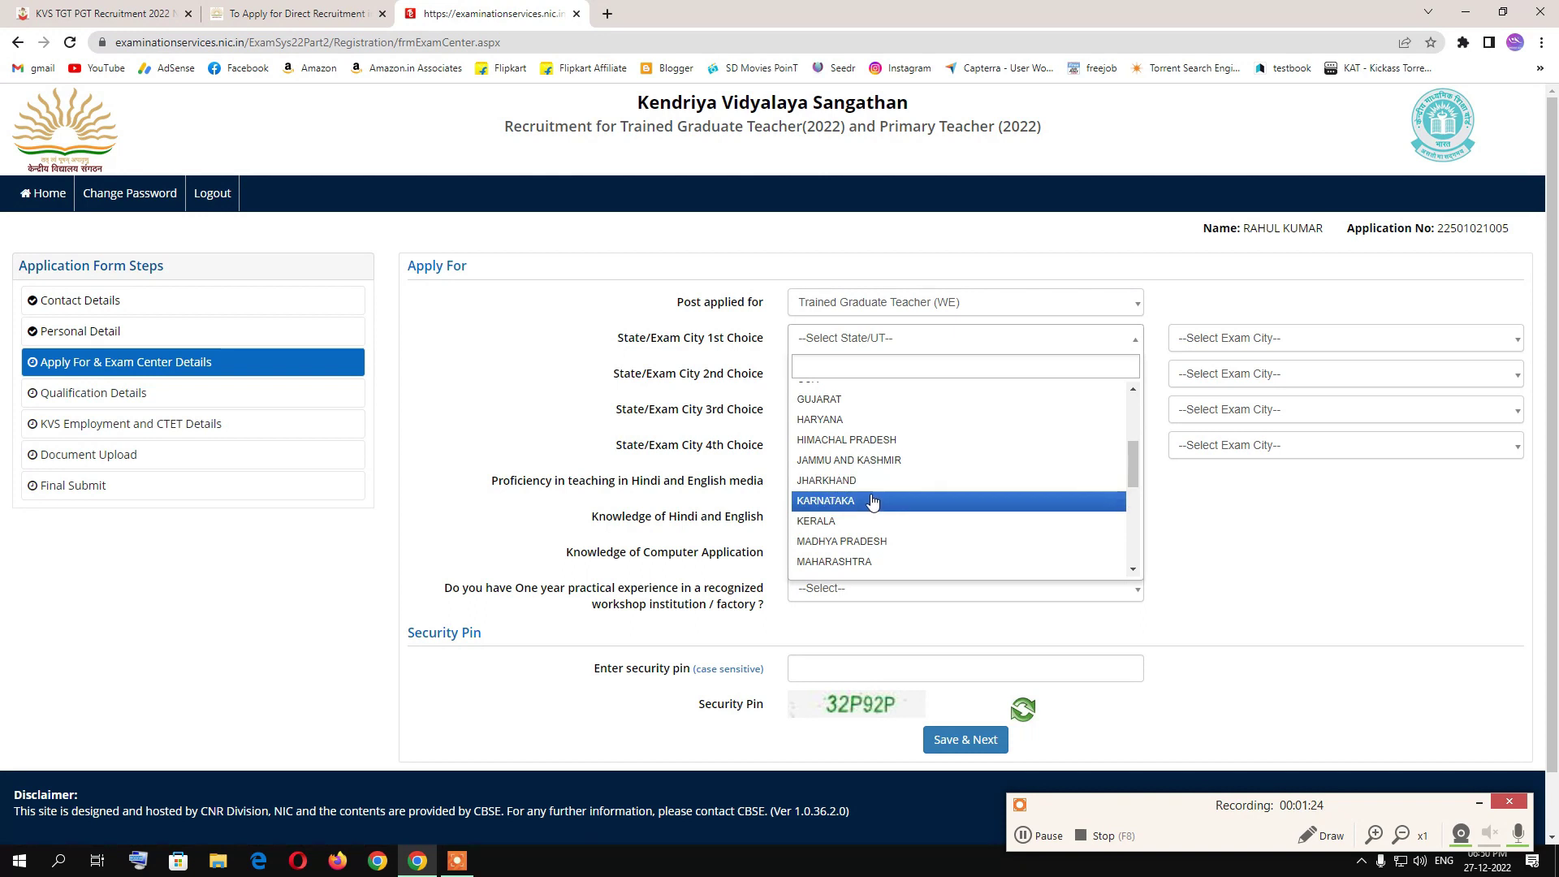
left_click(870, 497)
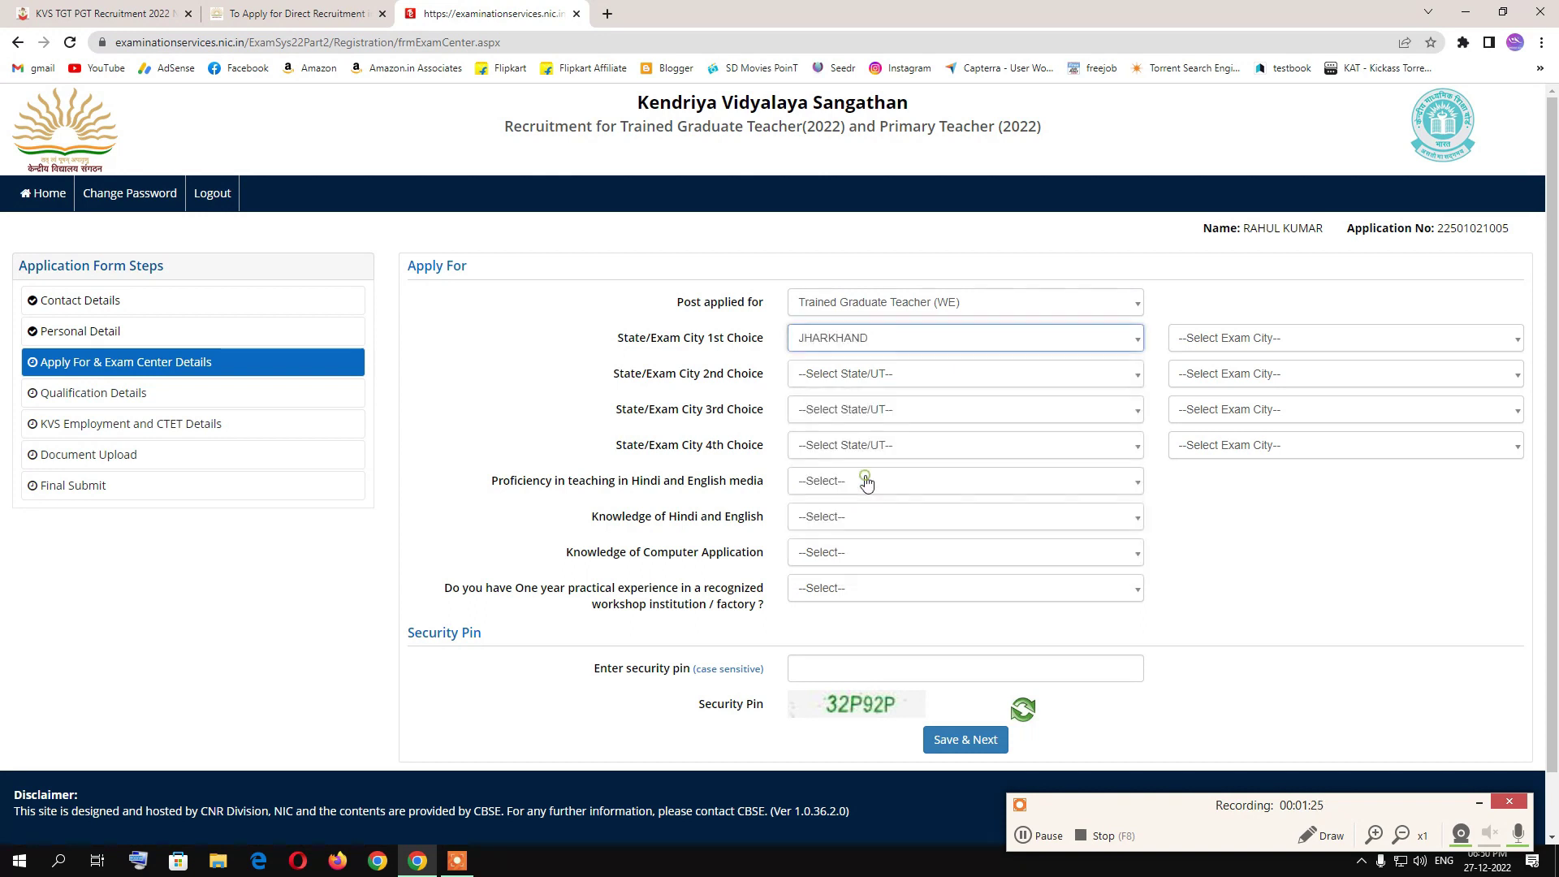
left_click(1227, 341)
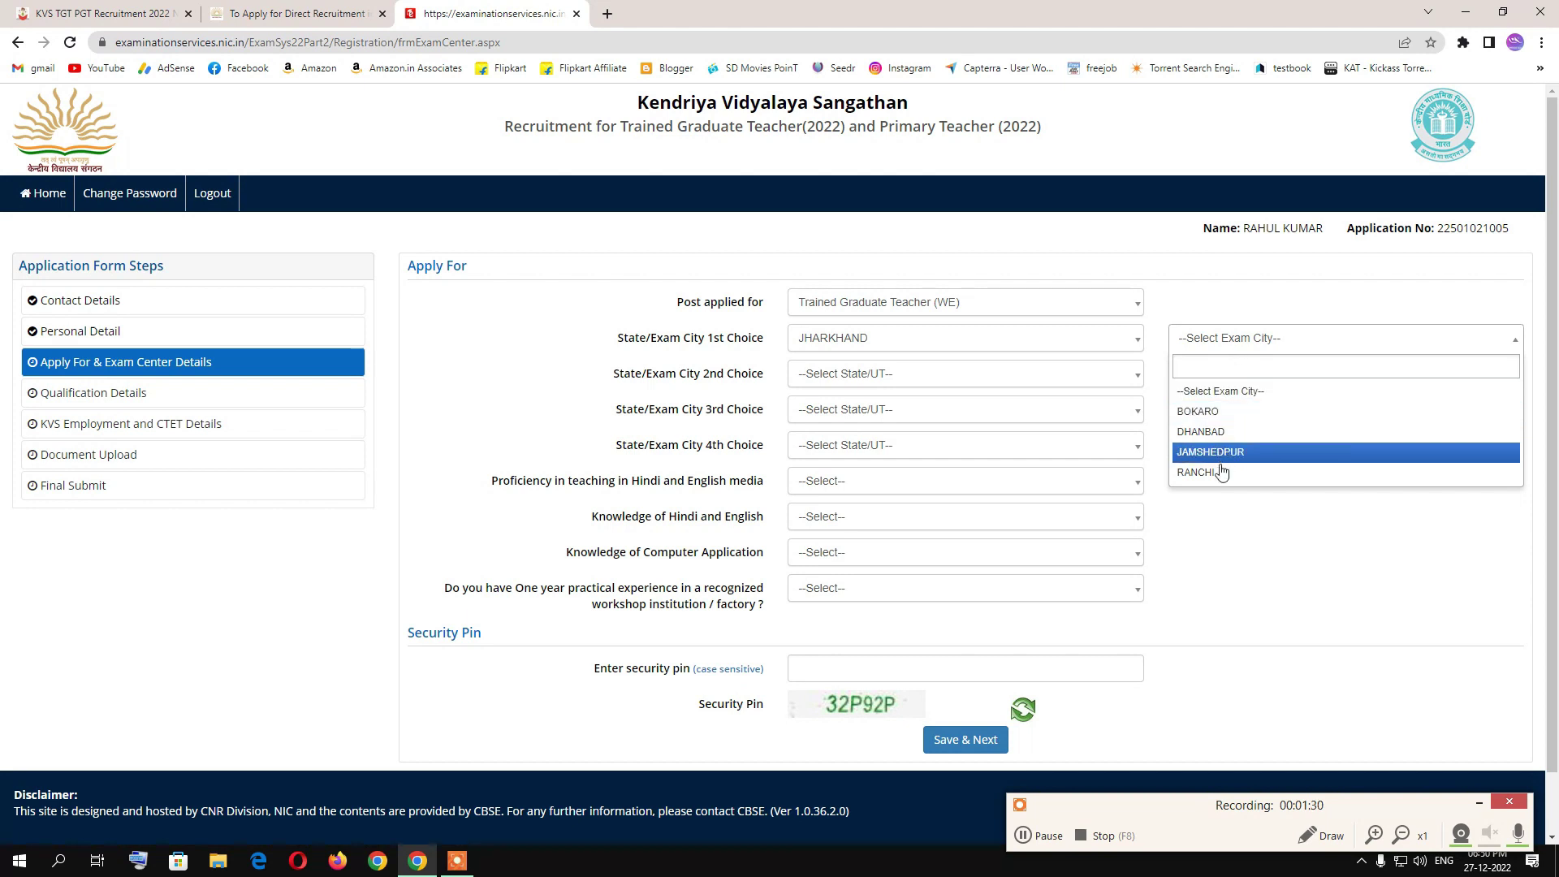
left_click(1210, 412)
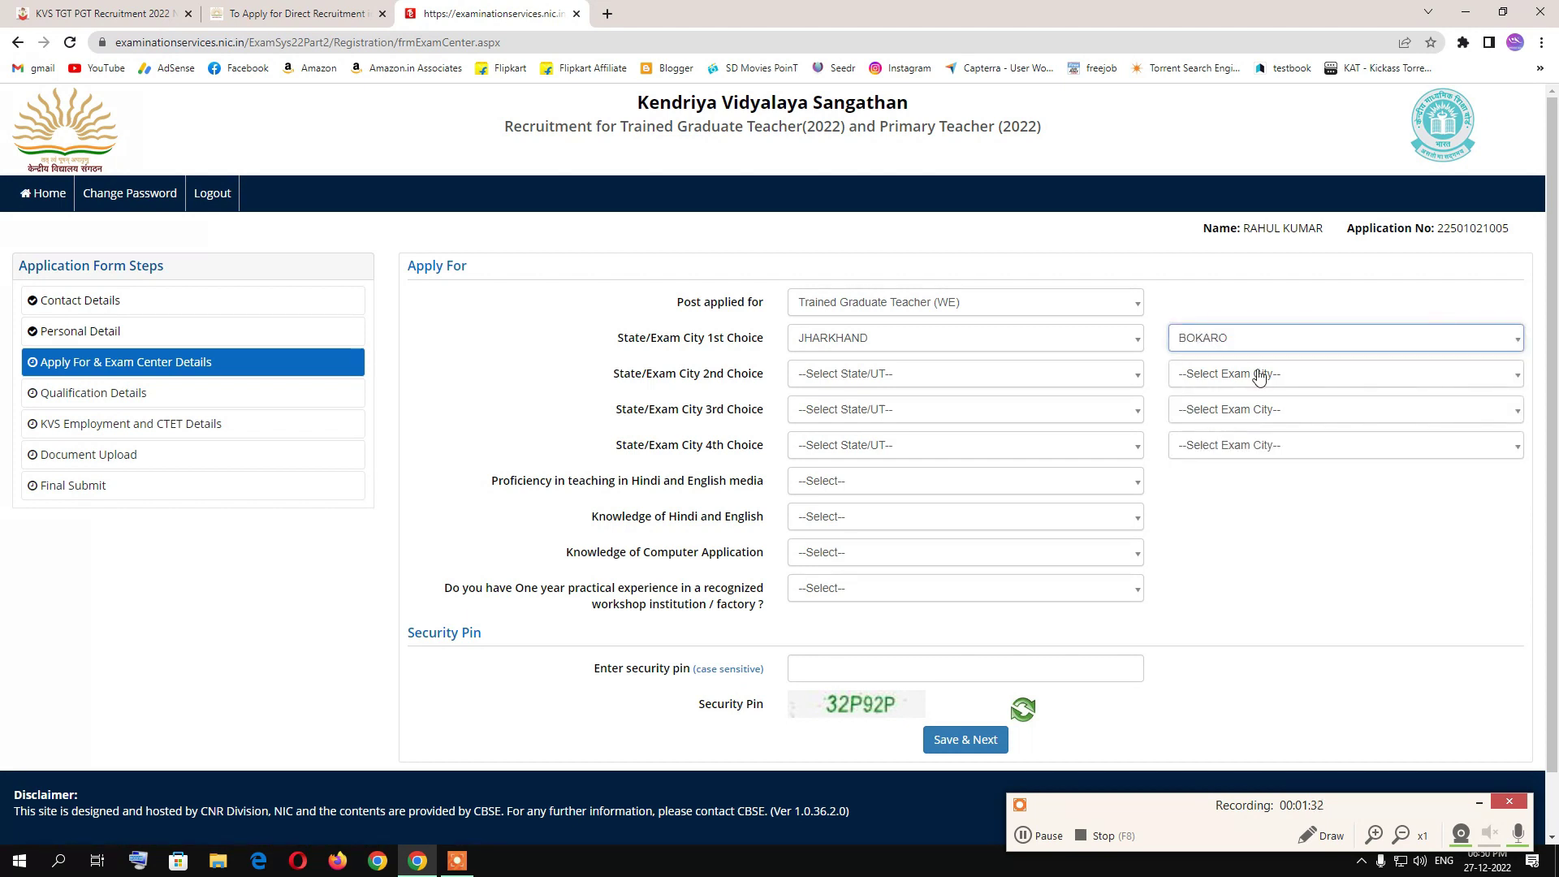
Set the second exam-centre choice to JHARKHAND, city DHANBAD
left_click(878, 383)
scroll(859, 561, "down", 3)
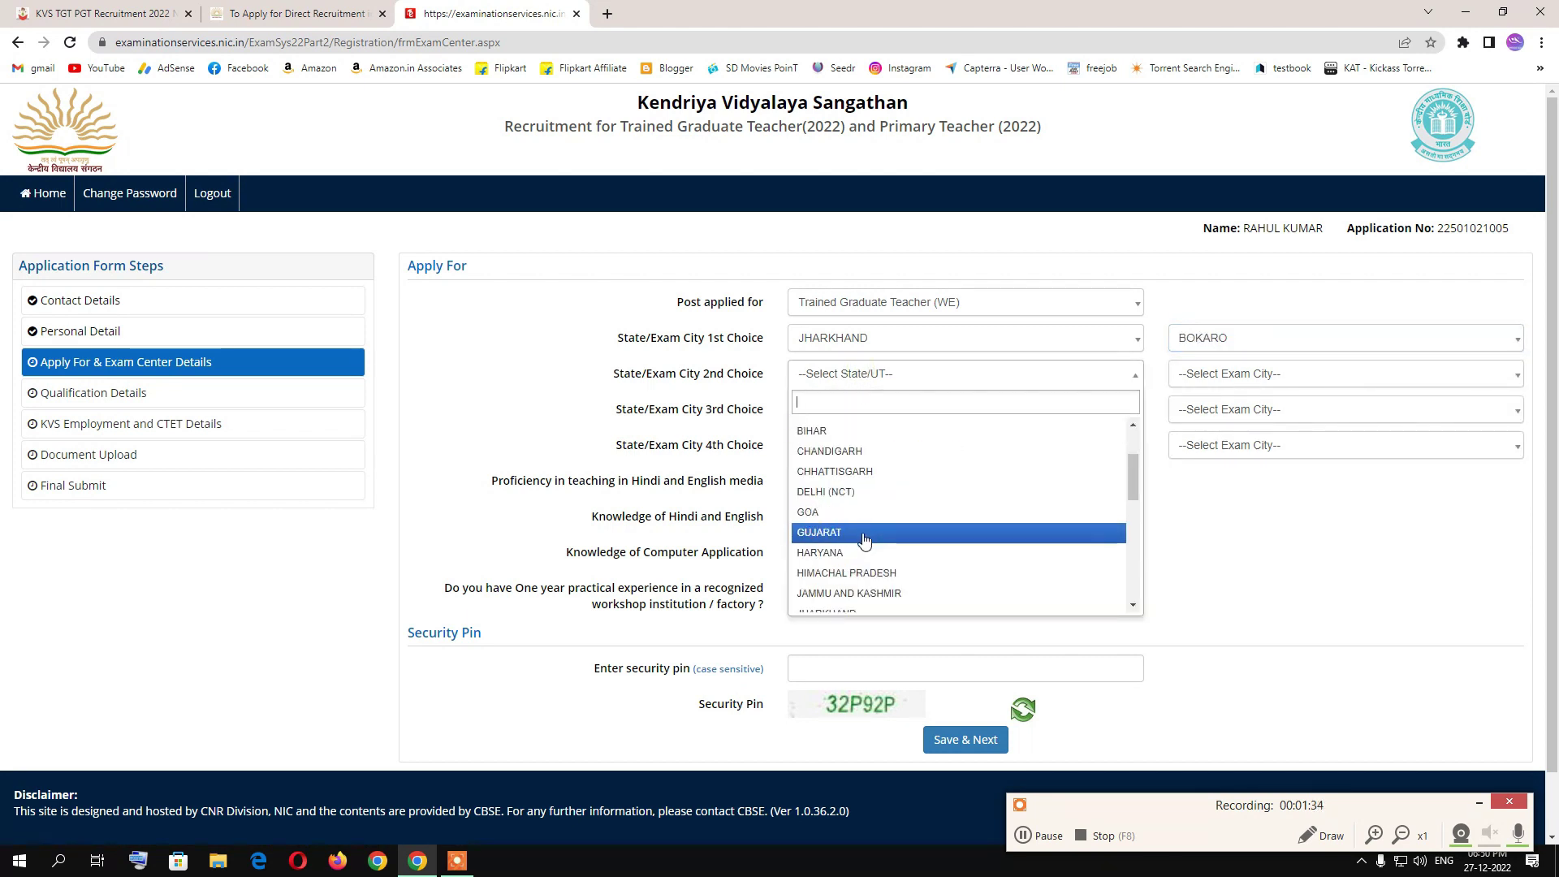
scroll(859, 566, "down", 1)
scroll(857, 564, "up", 2)
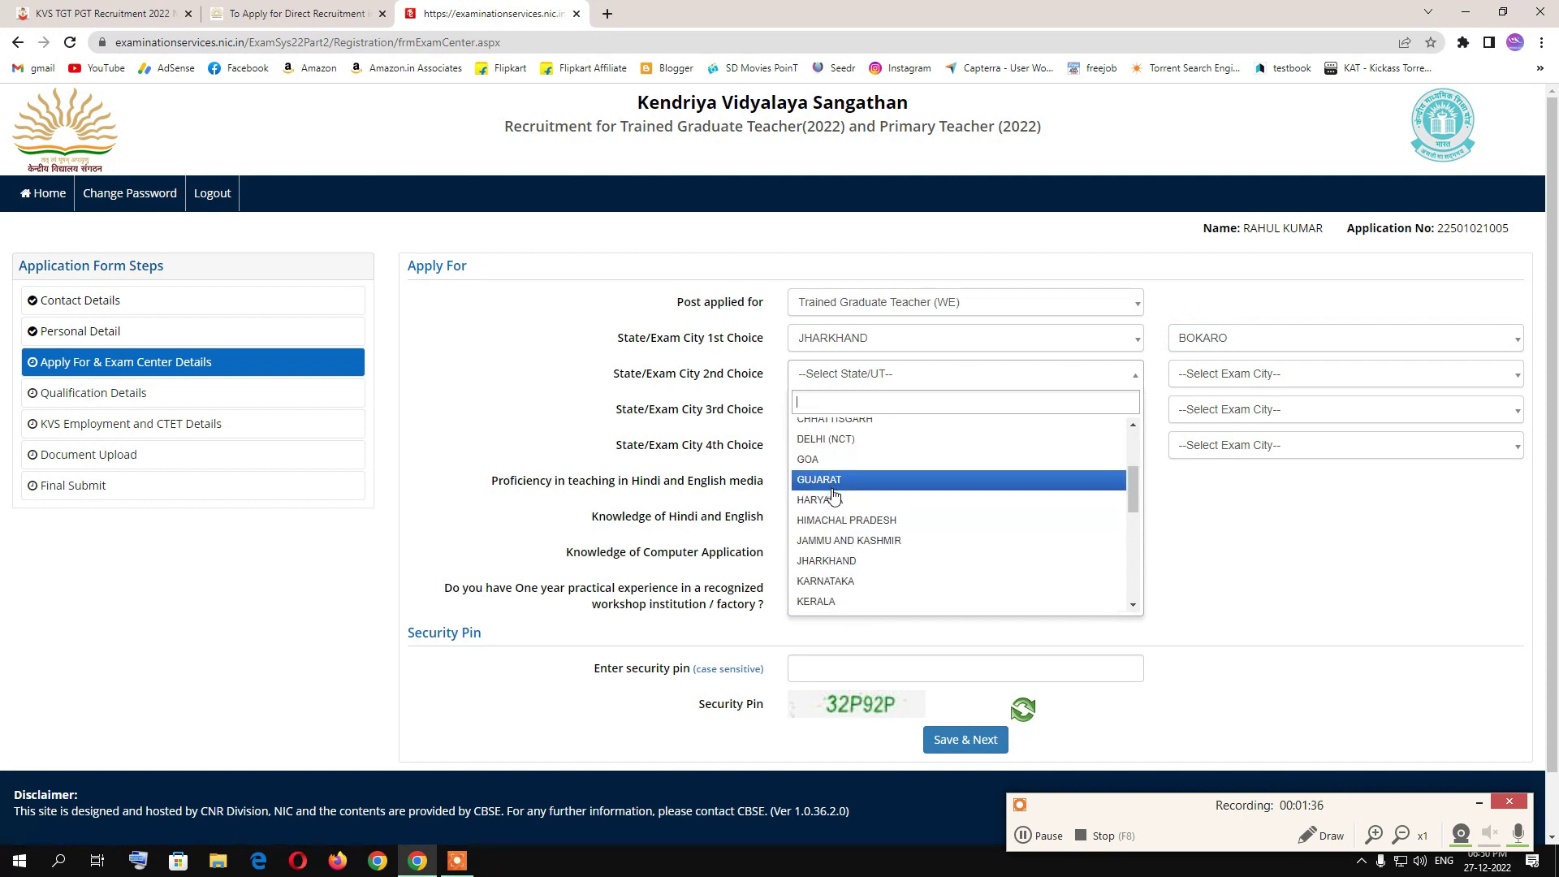
left_click(842, 562)
left_click(1215, 377)
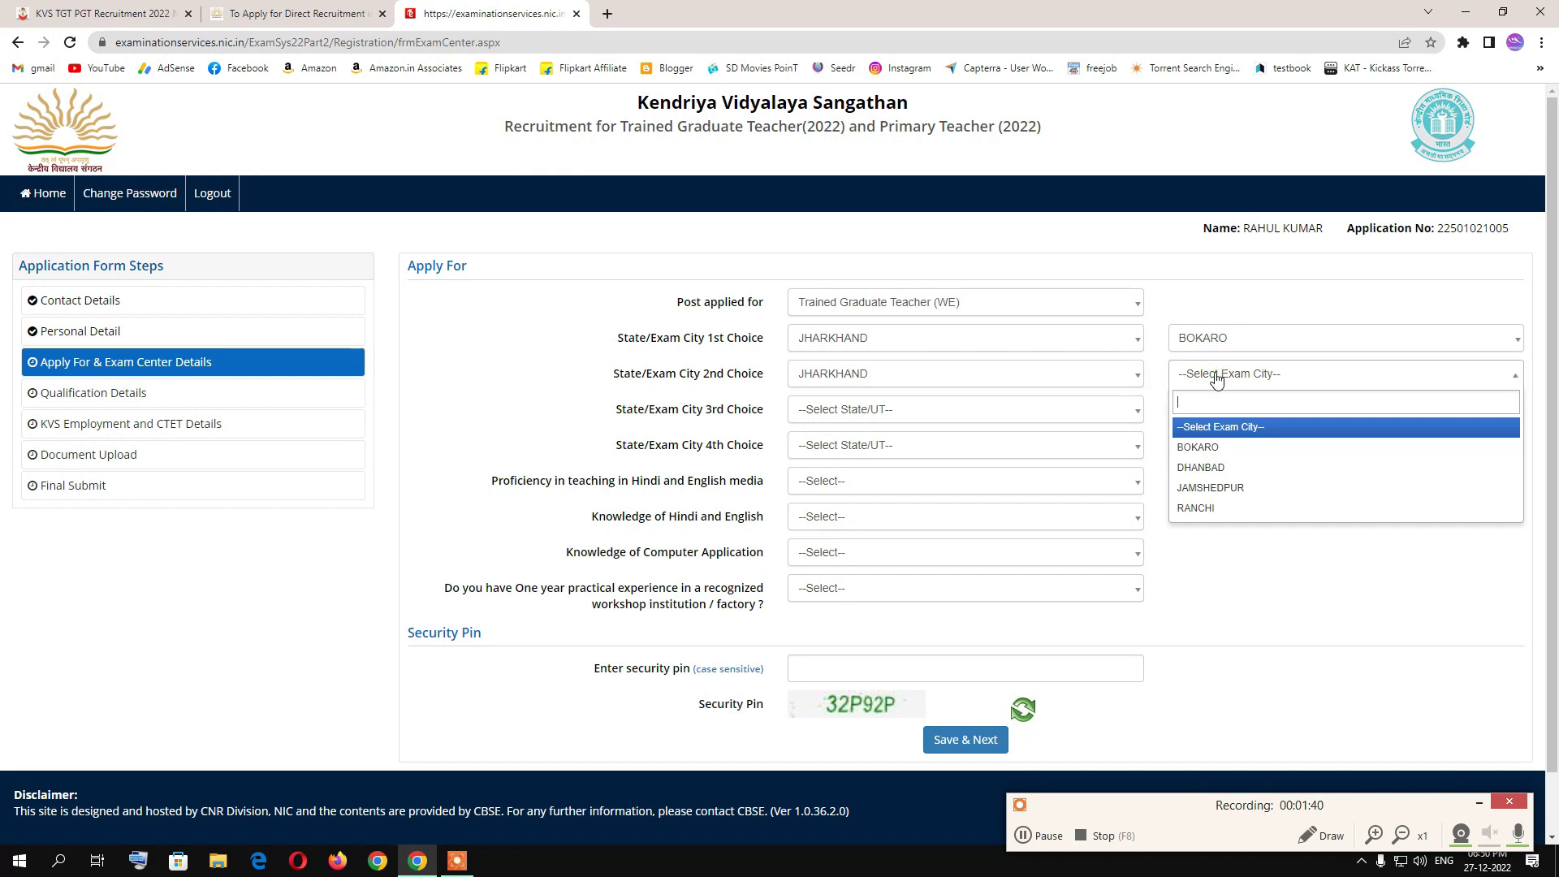
left_click(1206, 468)
Set the third exam-centre choice to city RANCHI
left_click(873, 418)
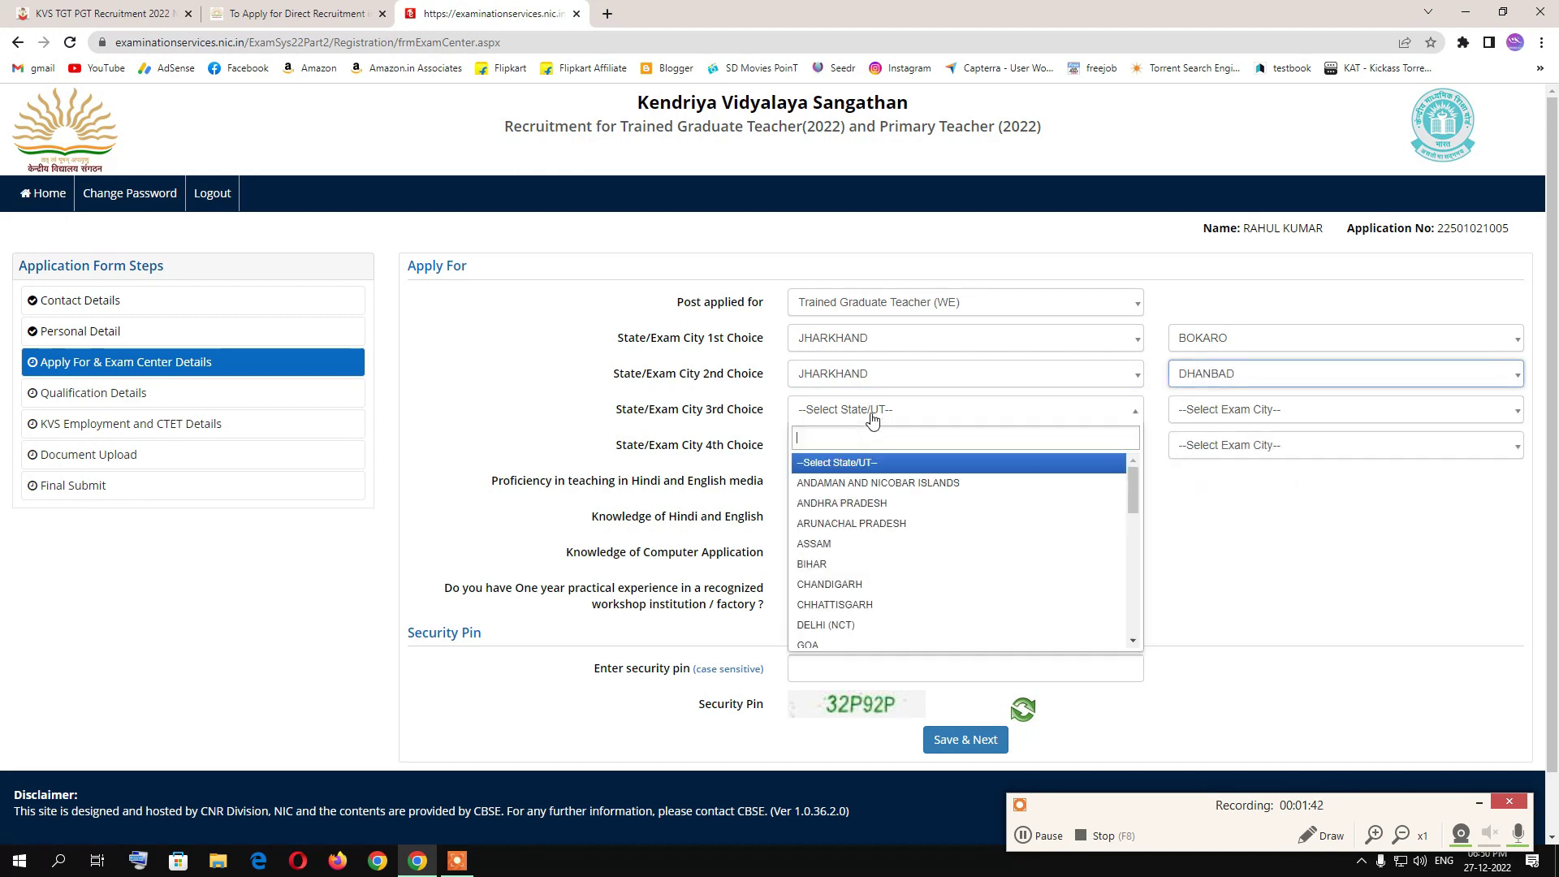
left_click(873, 418)
left_click(873, 418)
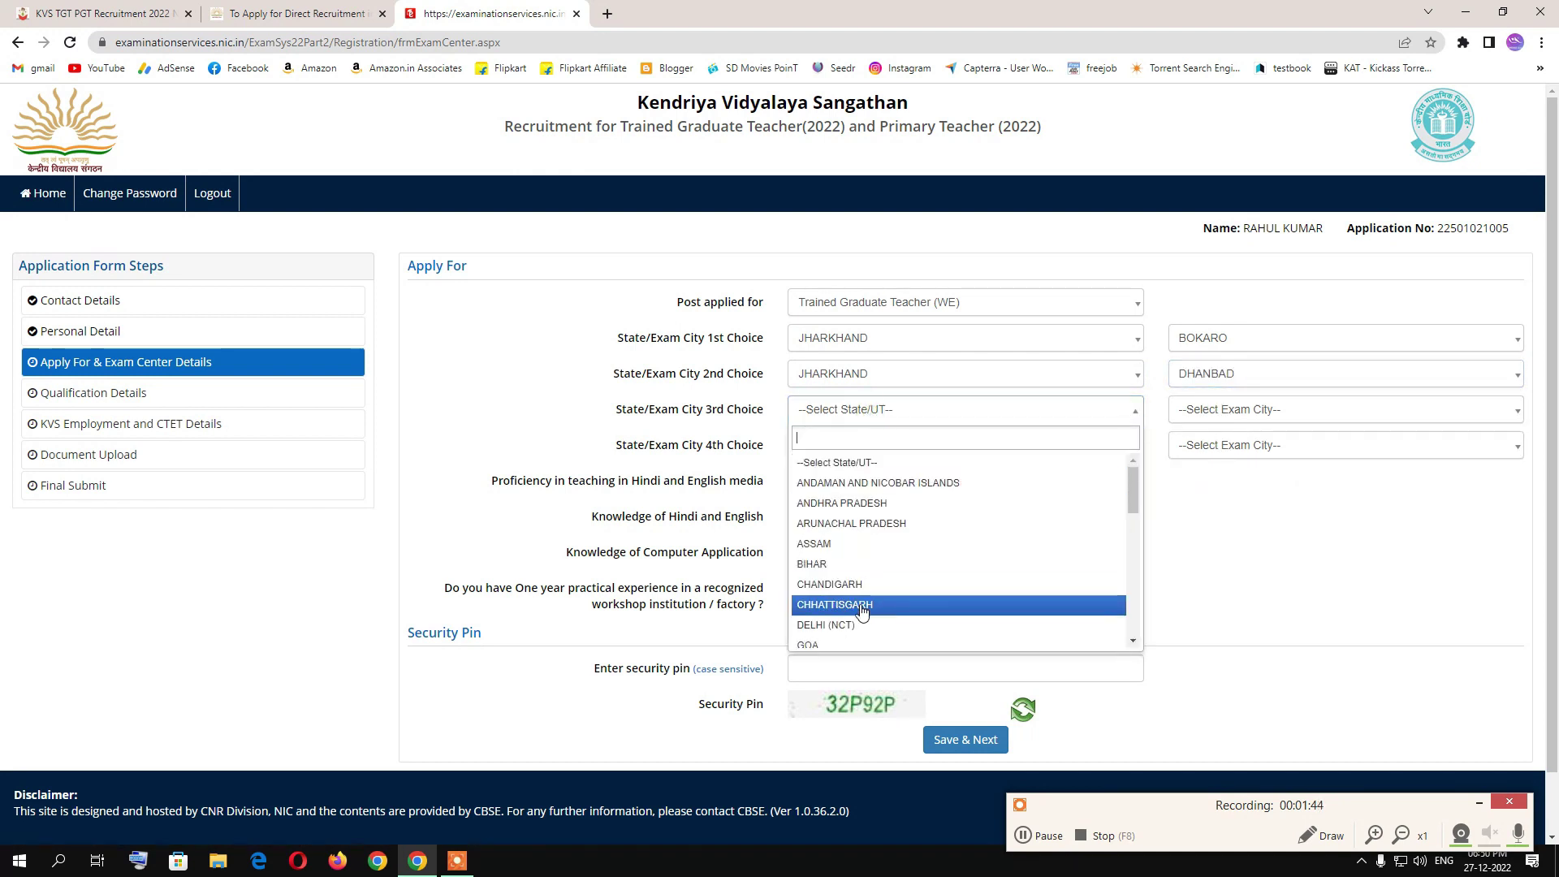
scroll(862, 612, "down", 3)
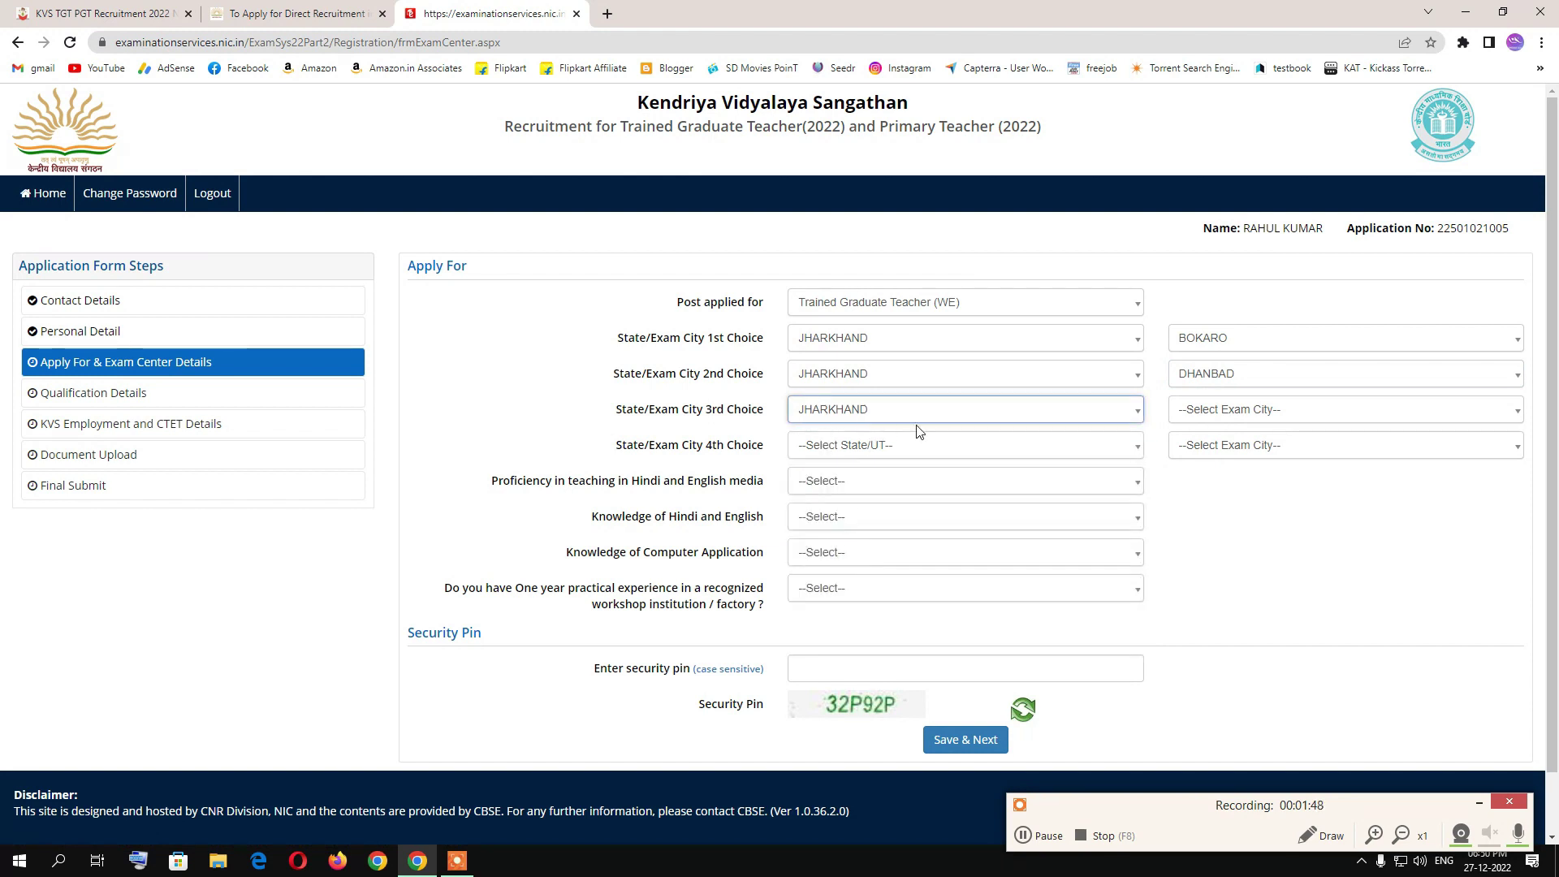
left_click(1241, 409)
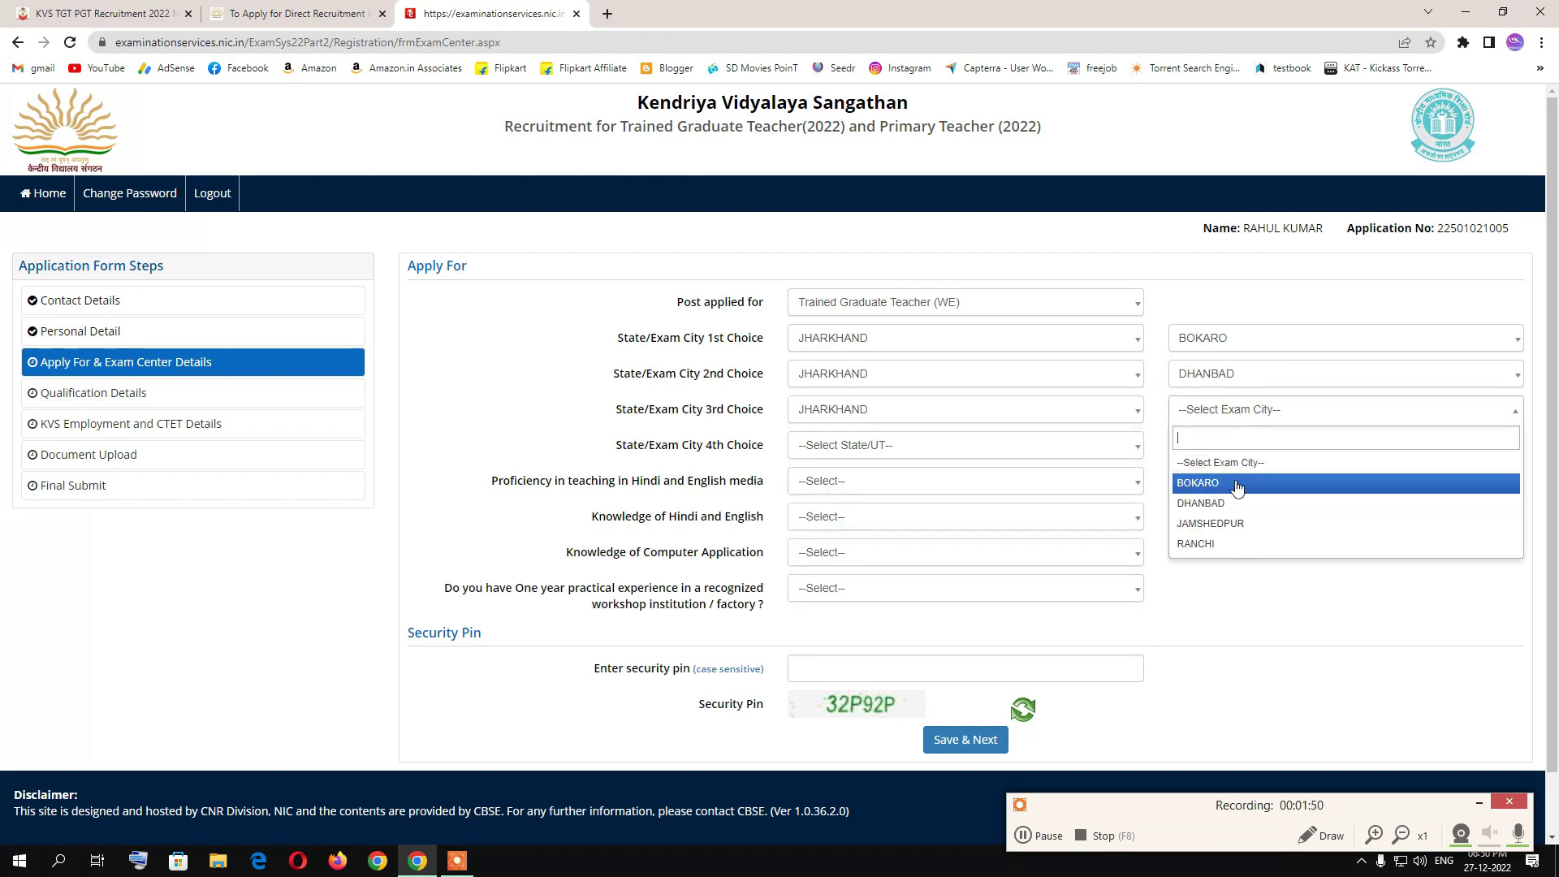
left_click(1233, 542)
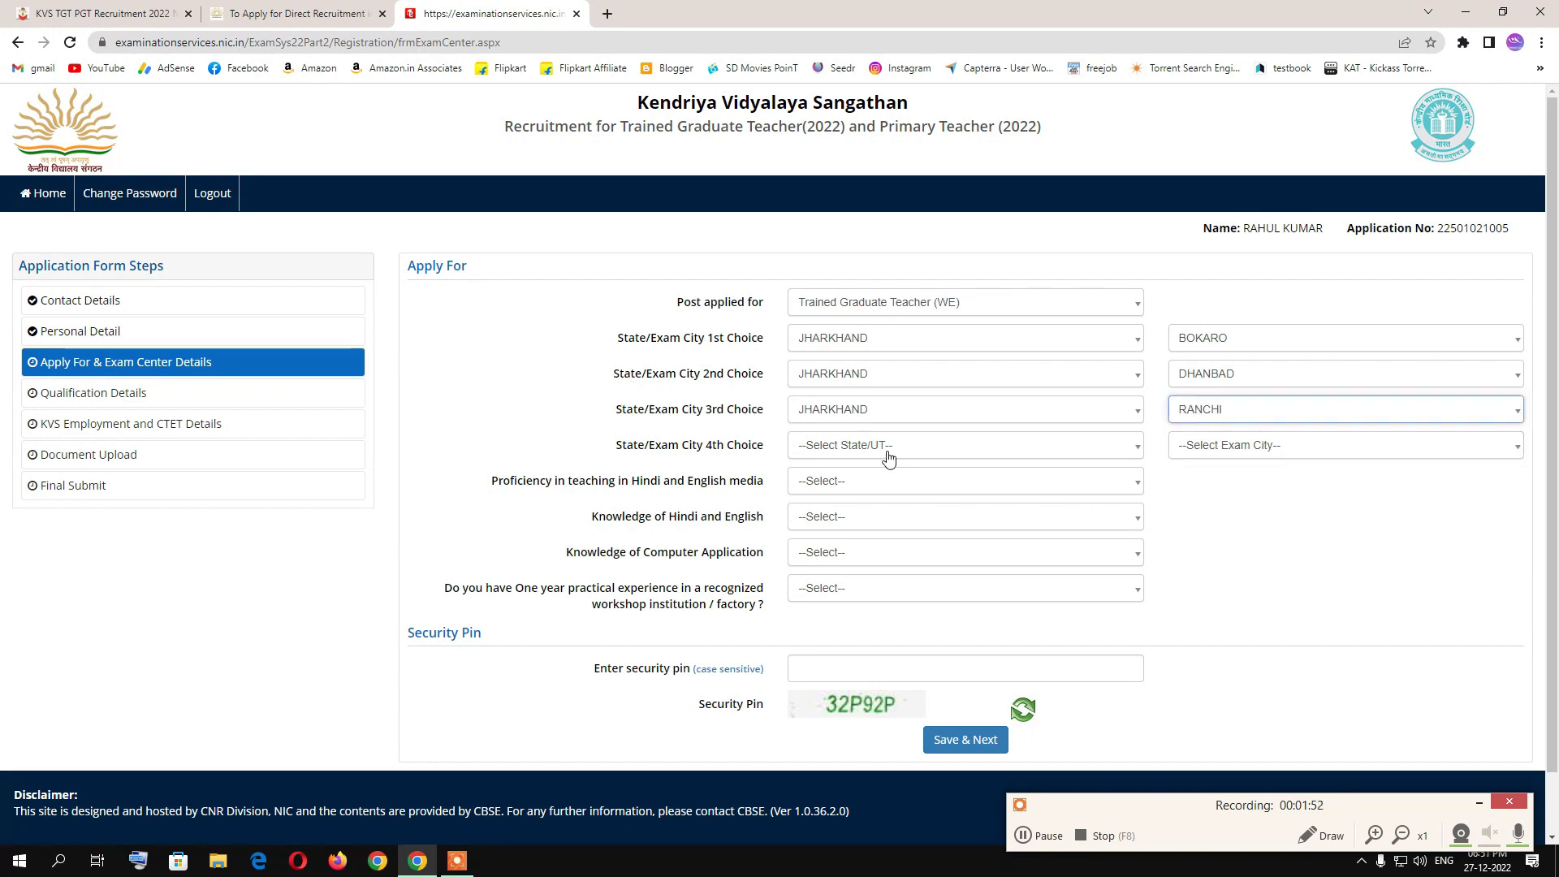
left_click(1040, 838)
left_click(1041, 839)
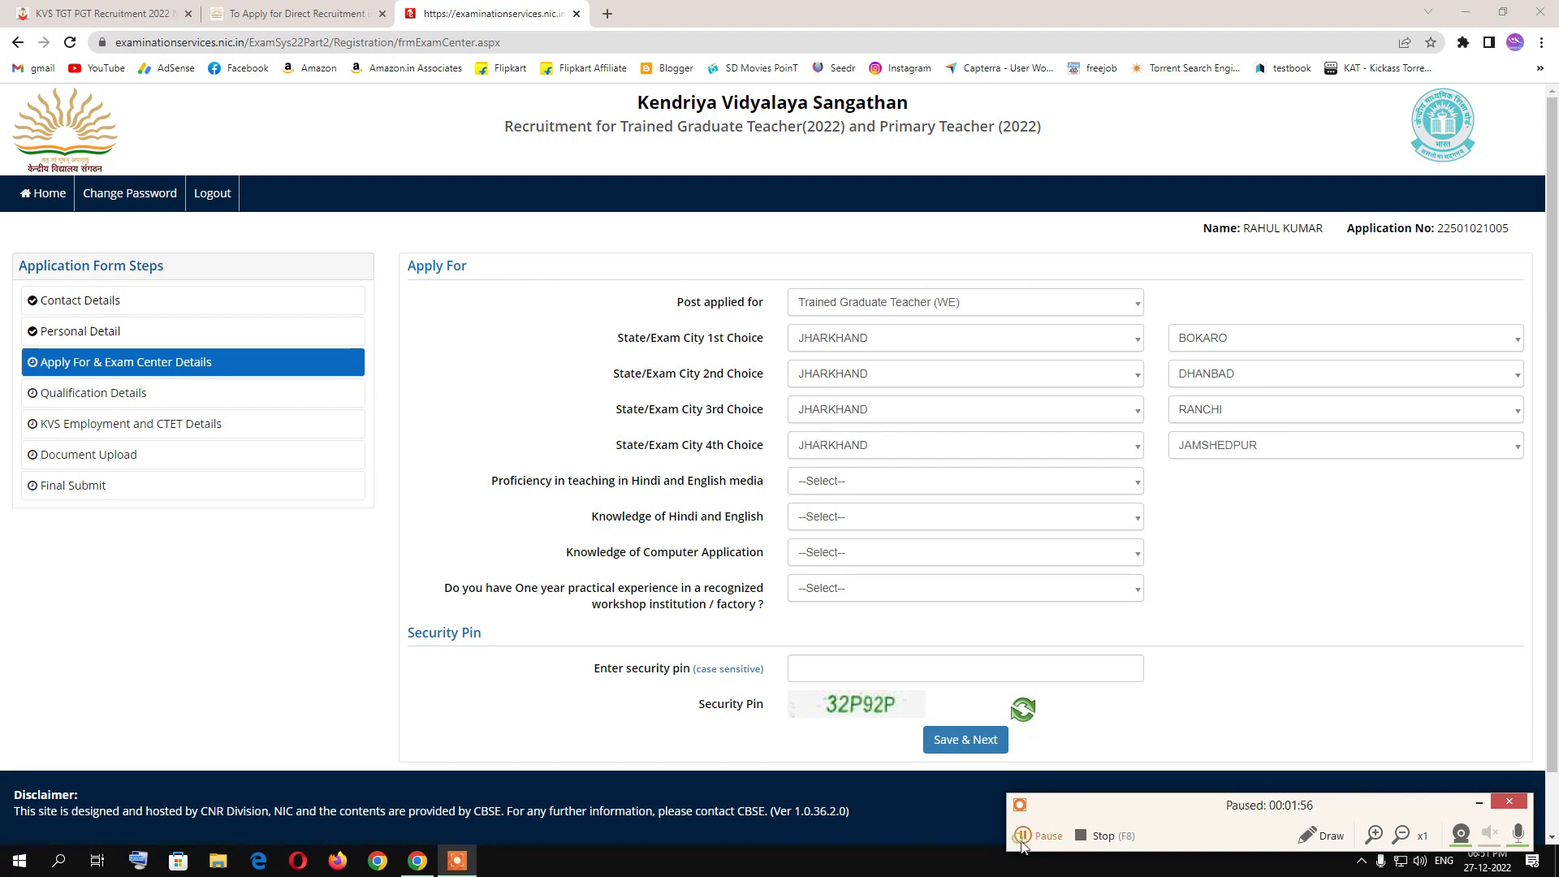
Answer Yes to teaching in Hindi and English, knowing both languages, and Computer Application
left_click(873, 487)
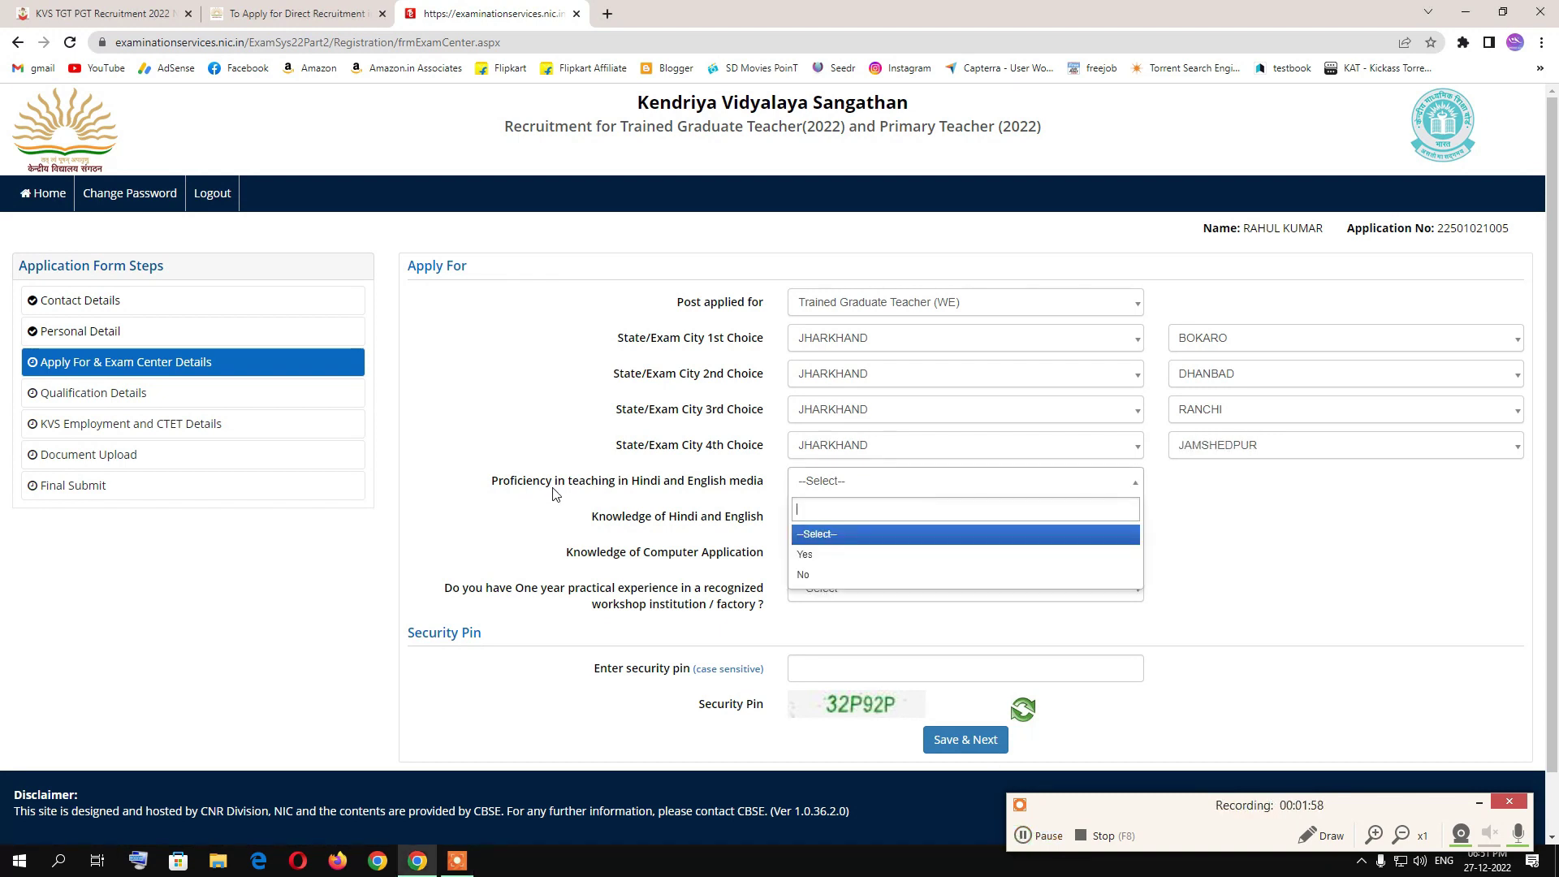
left_click(841, 554)
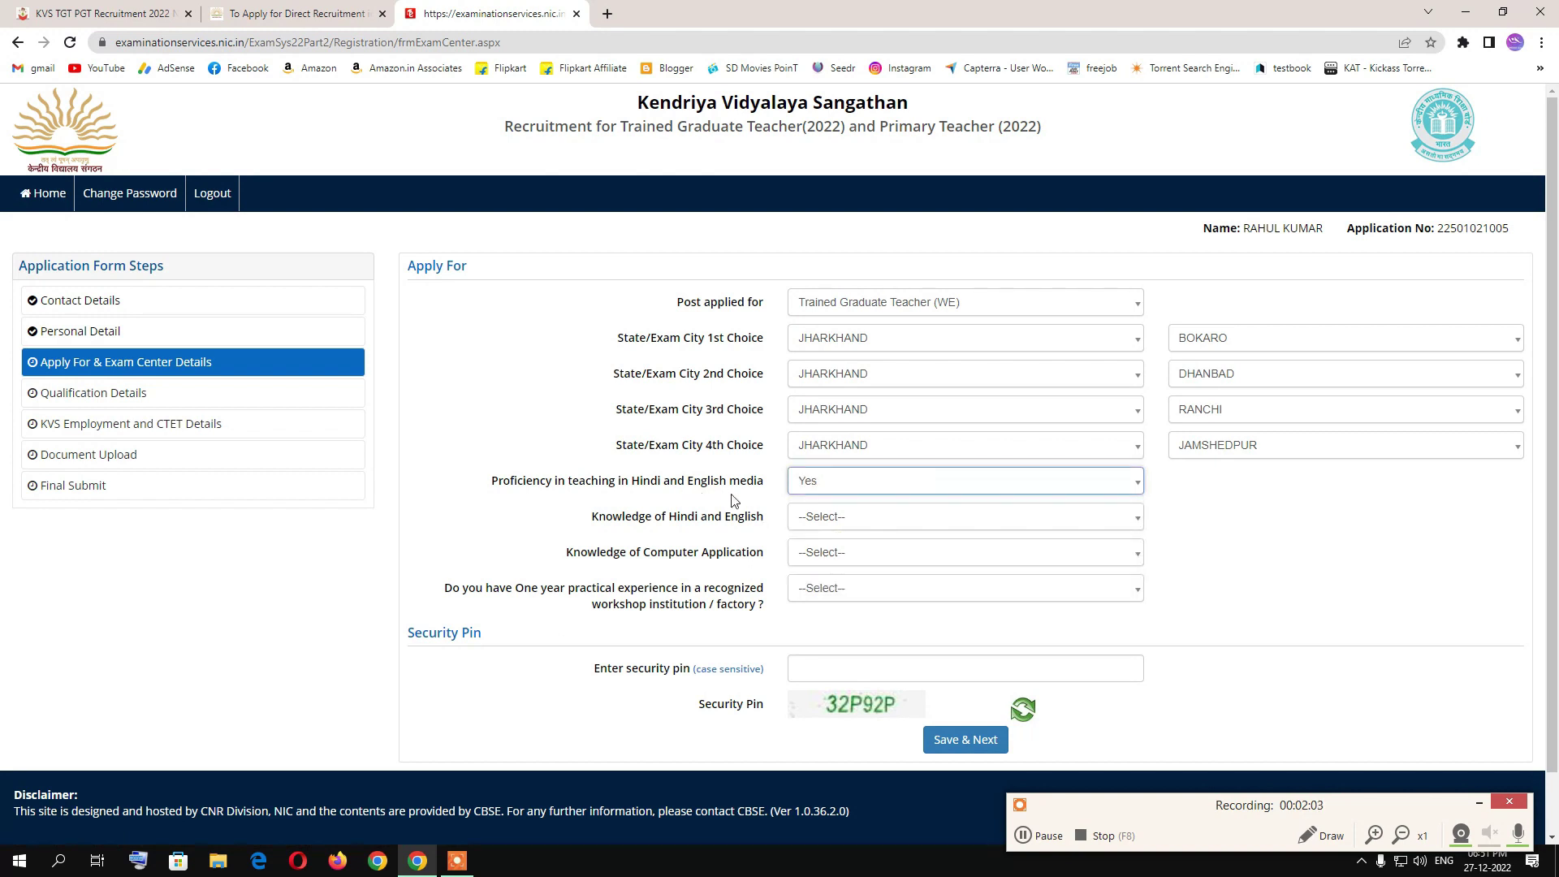
left_click(828, 520)
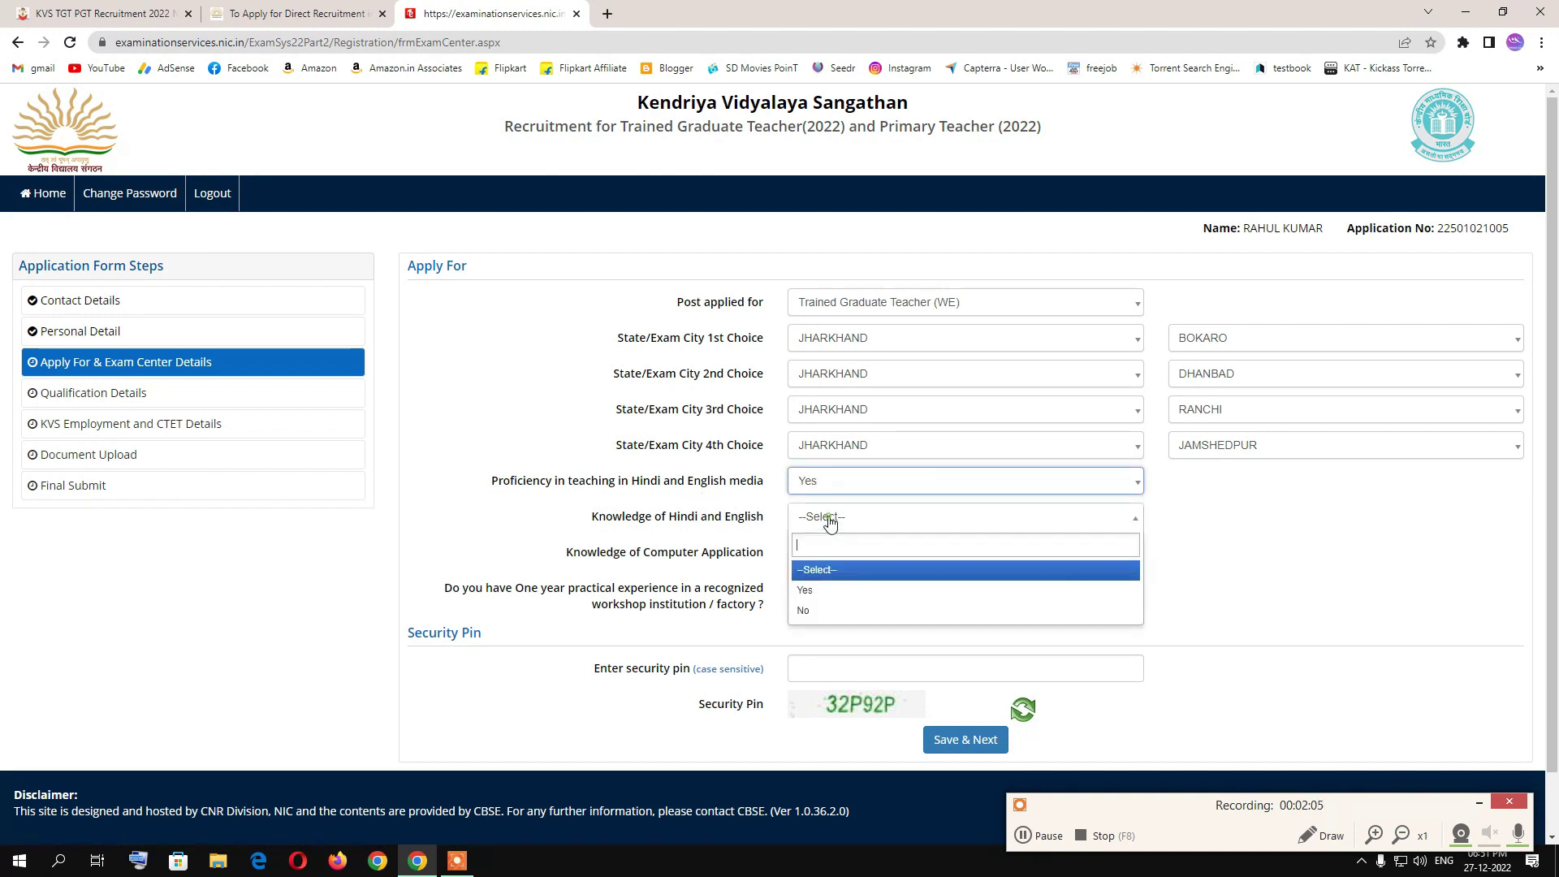
left_click(839, 591)
left_click(823, 558)
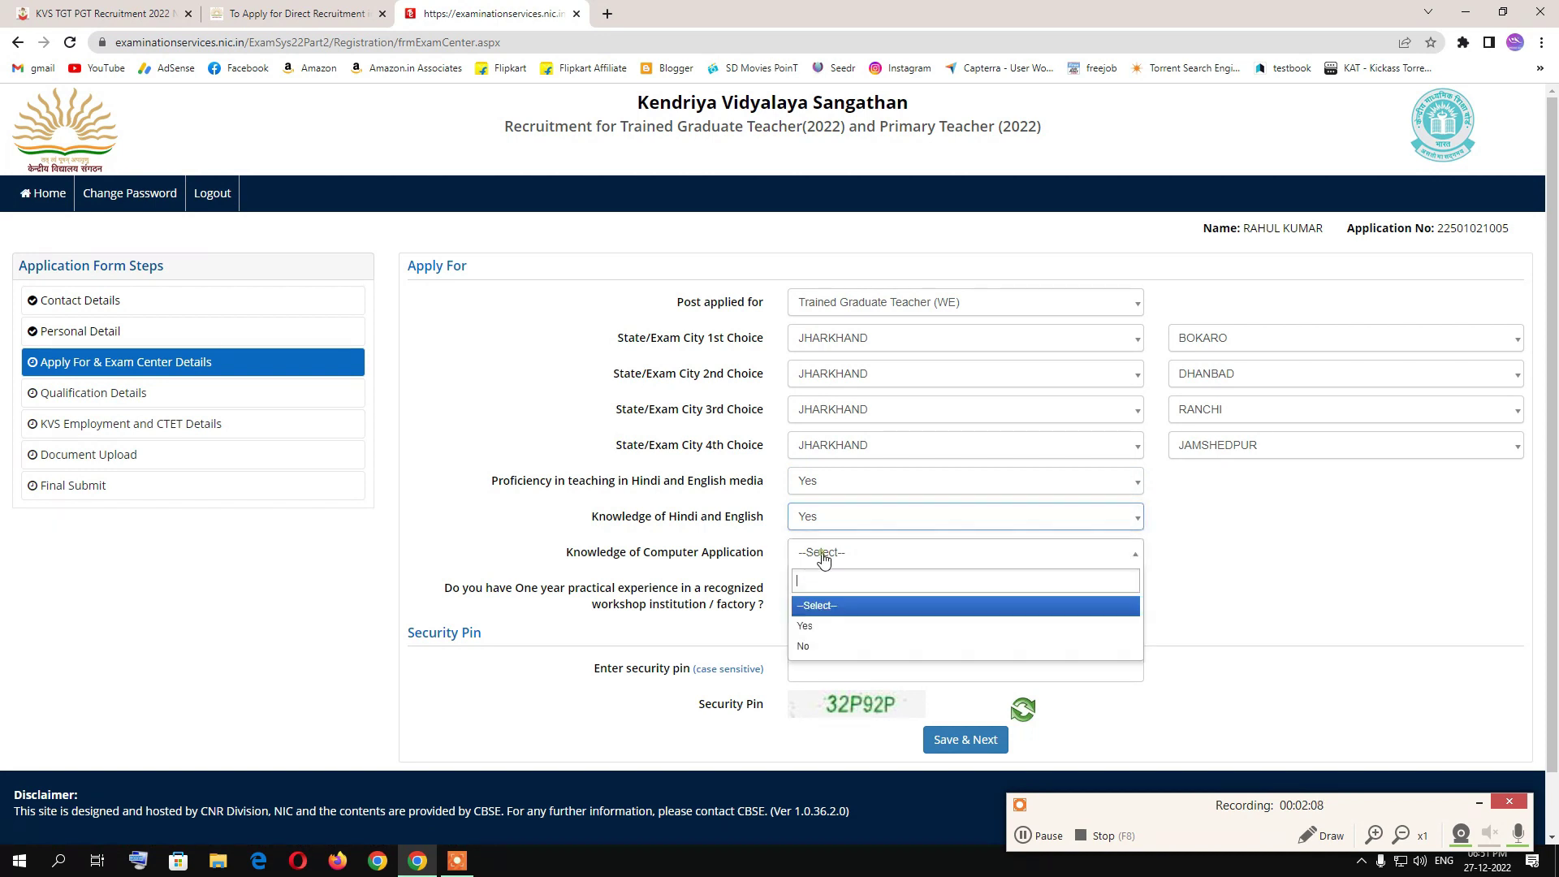
left_click(836, 626)
Answer No to one-year workshop experience and save the exam-centre details
left_click(879, 593)
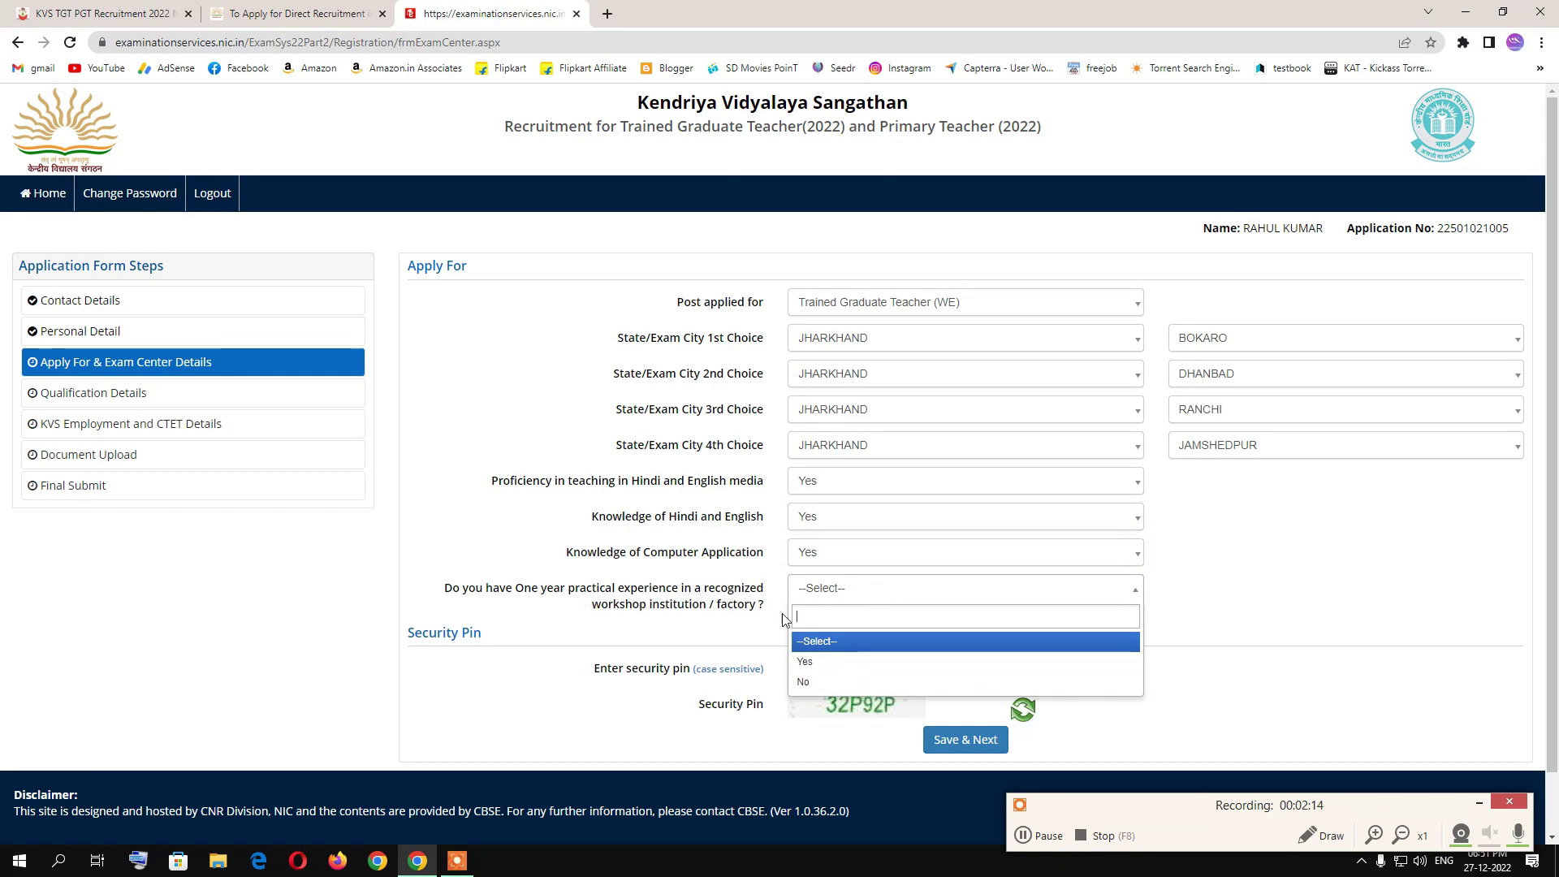
left_click(747, 627)
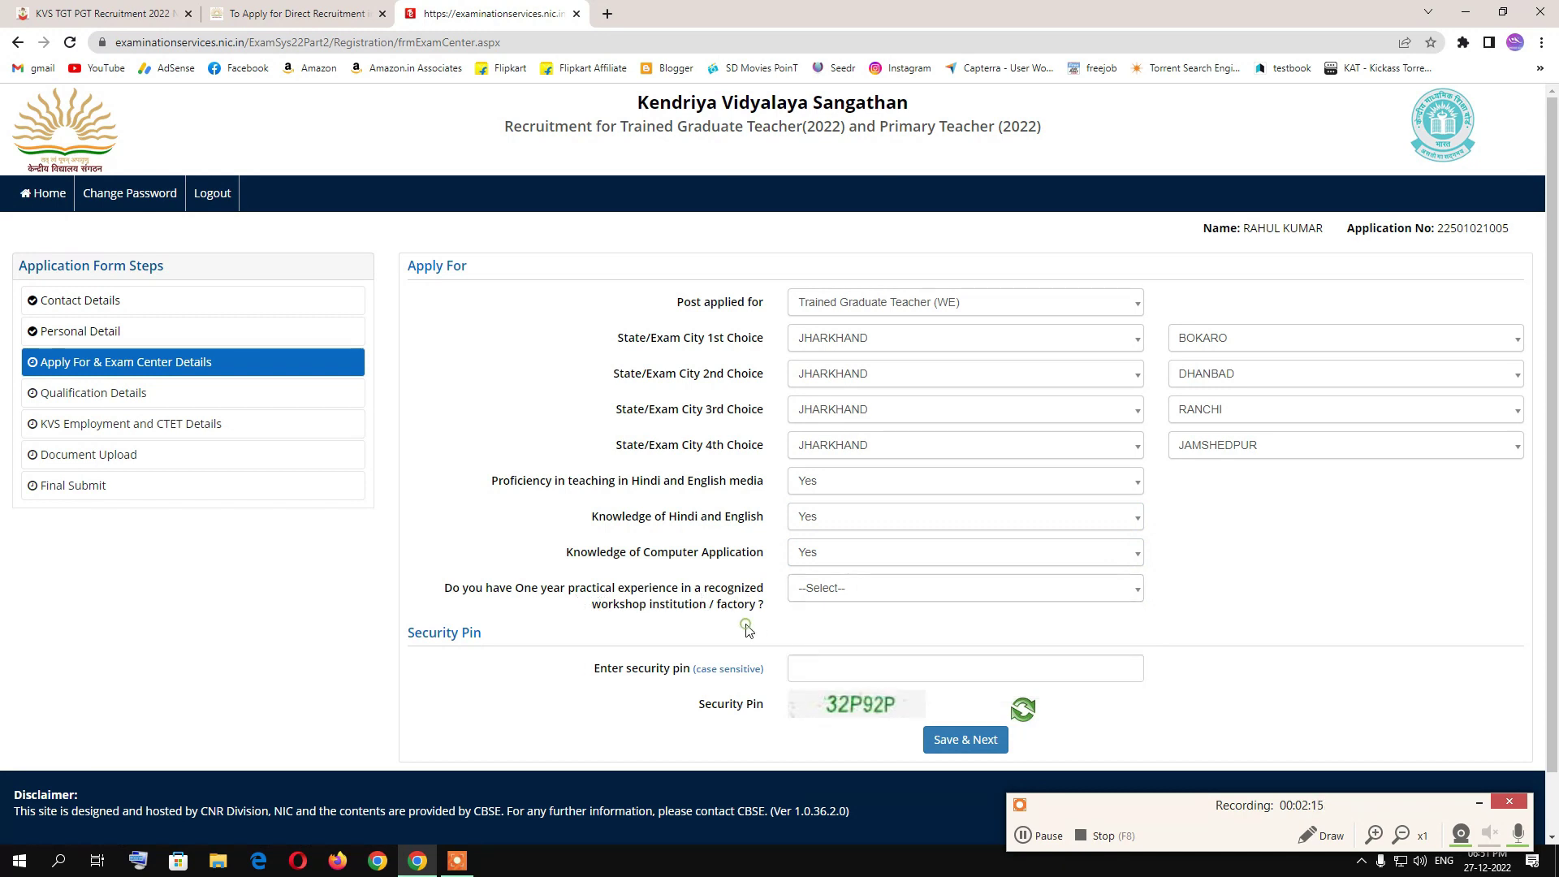
left_click(834, 599)
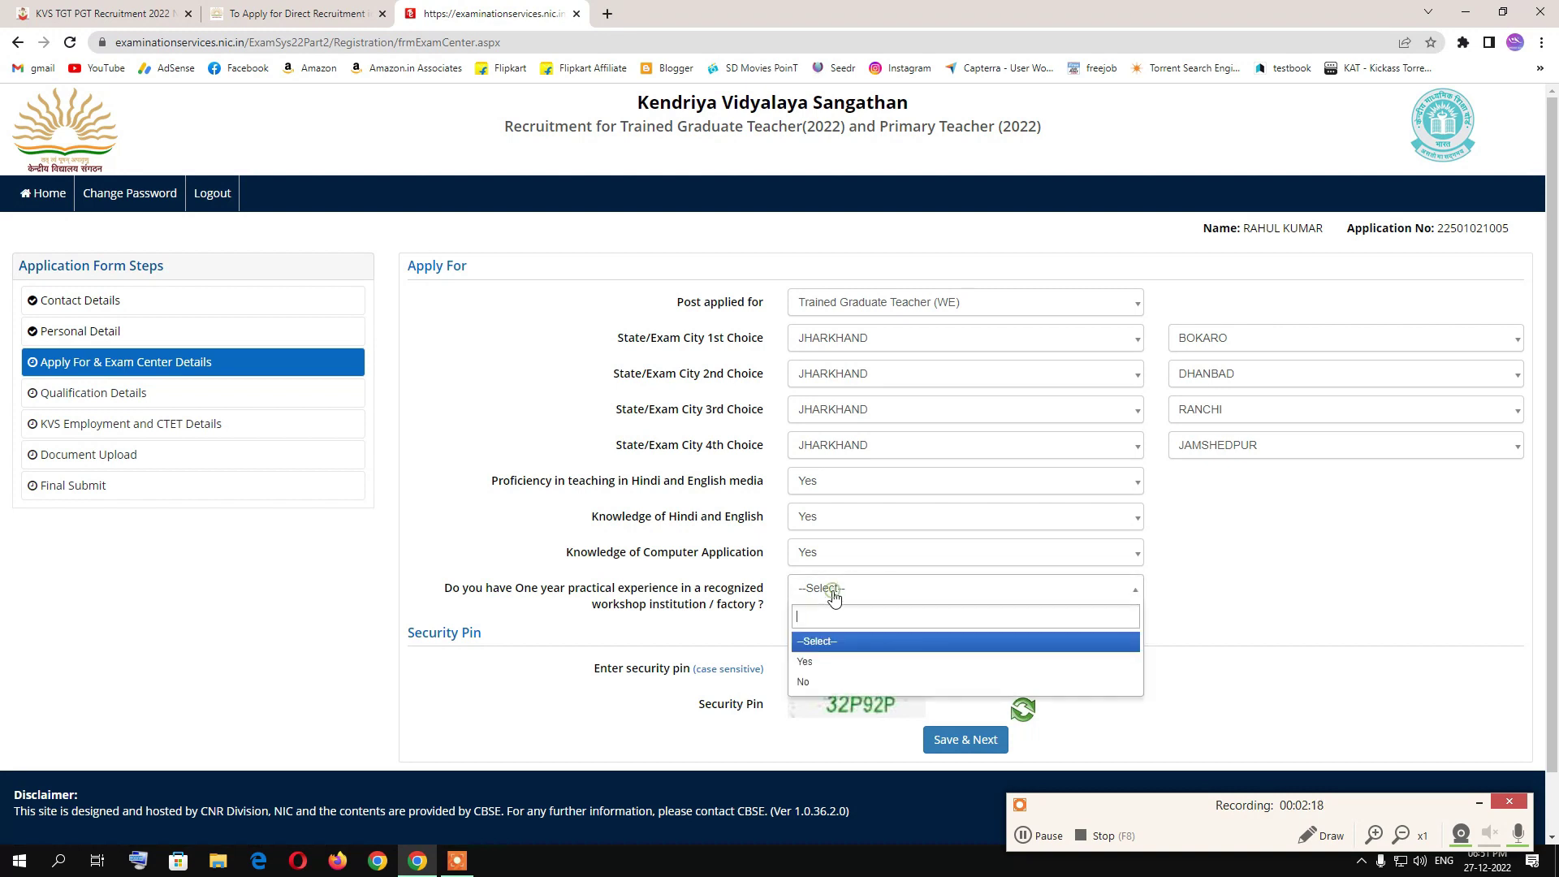
left_click(829, 681)
scroll(1080, 619, "down", 1)
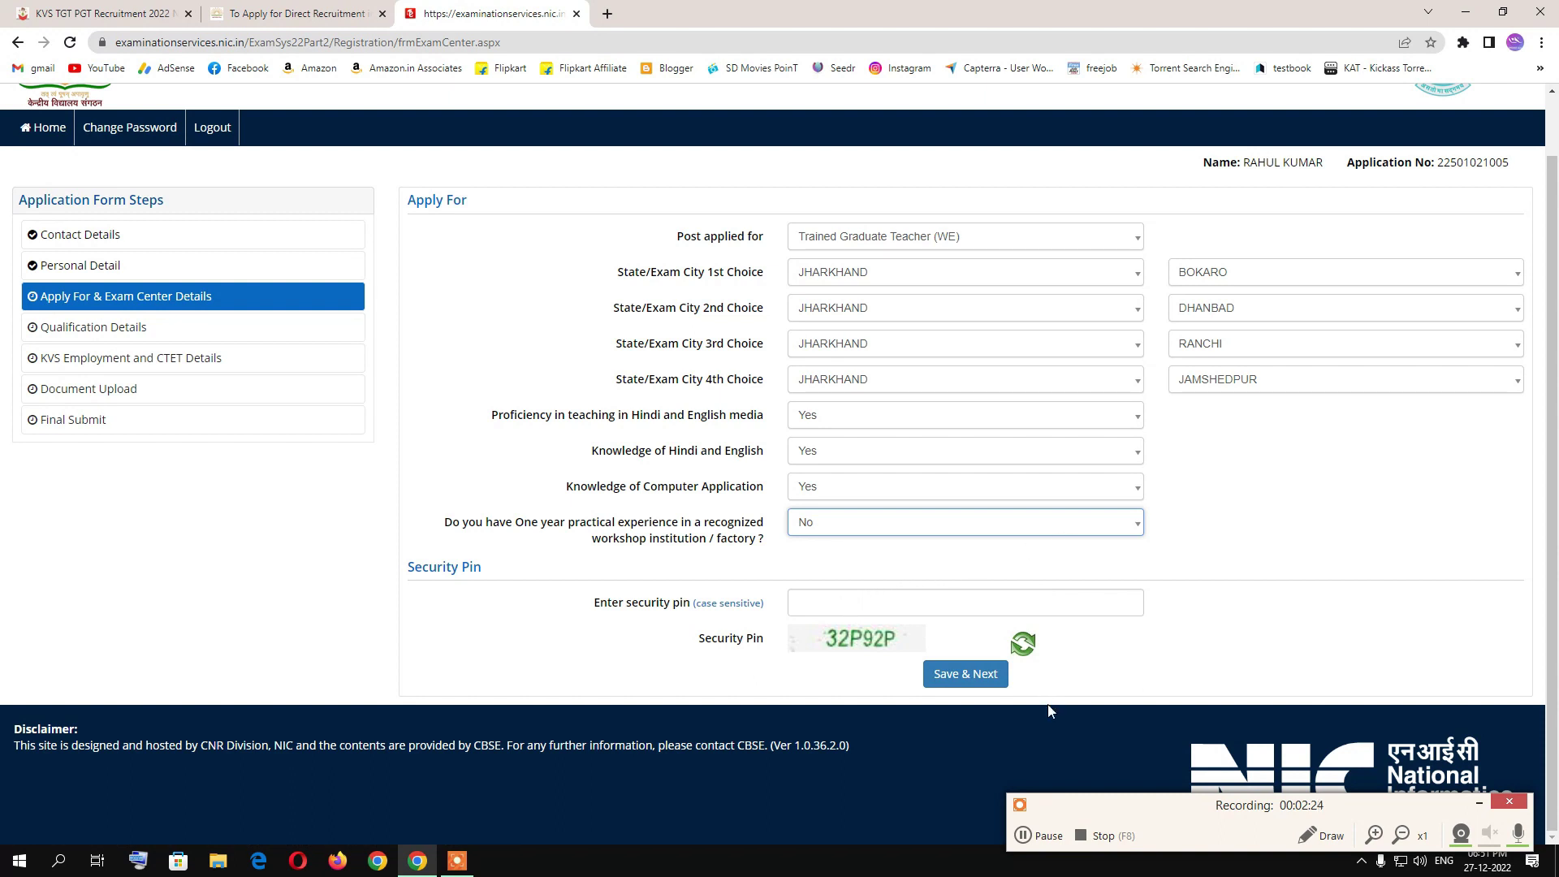
left_click(966, 674)
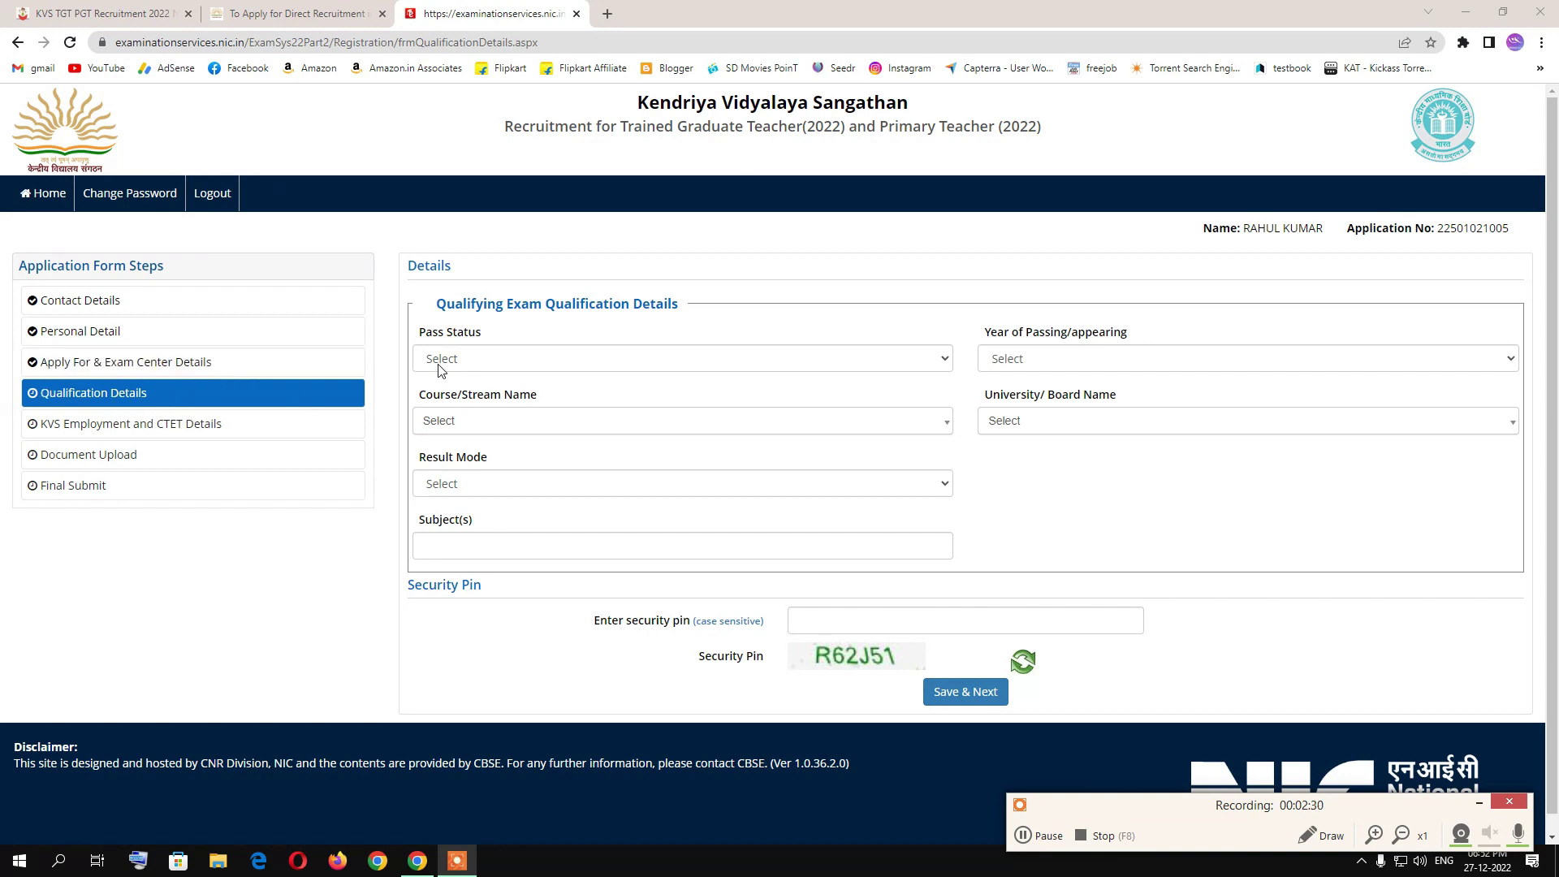
left_click(459, 363)
left_click(459, 363)
left_click(459, 363)
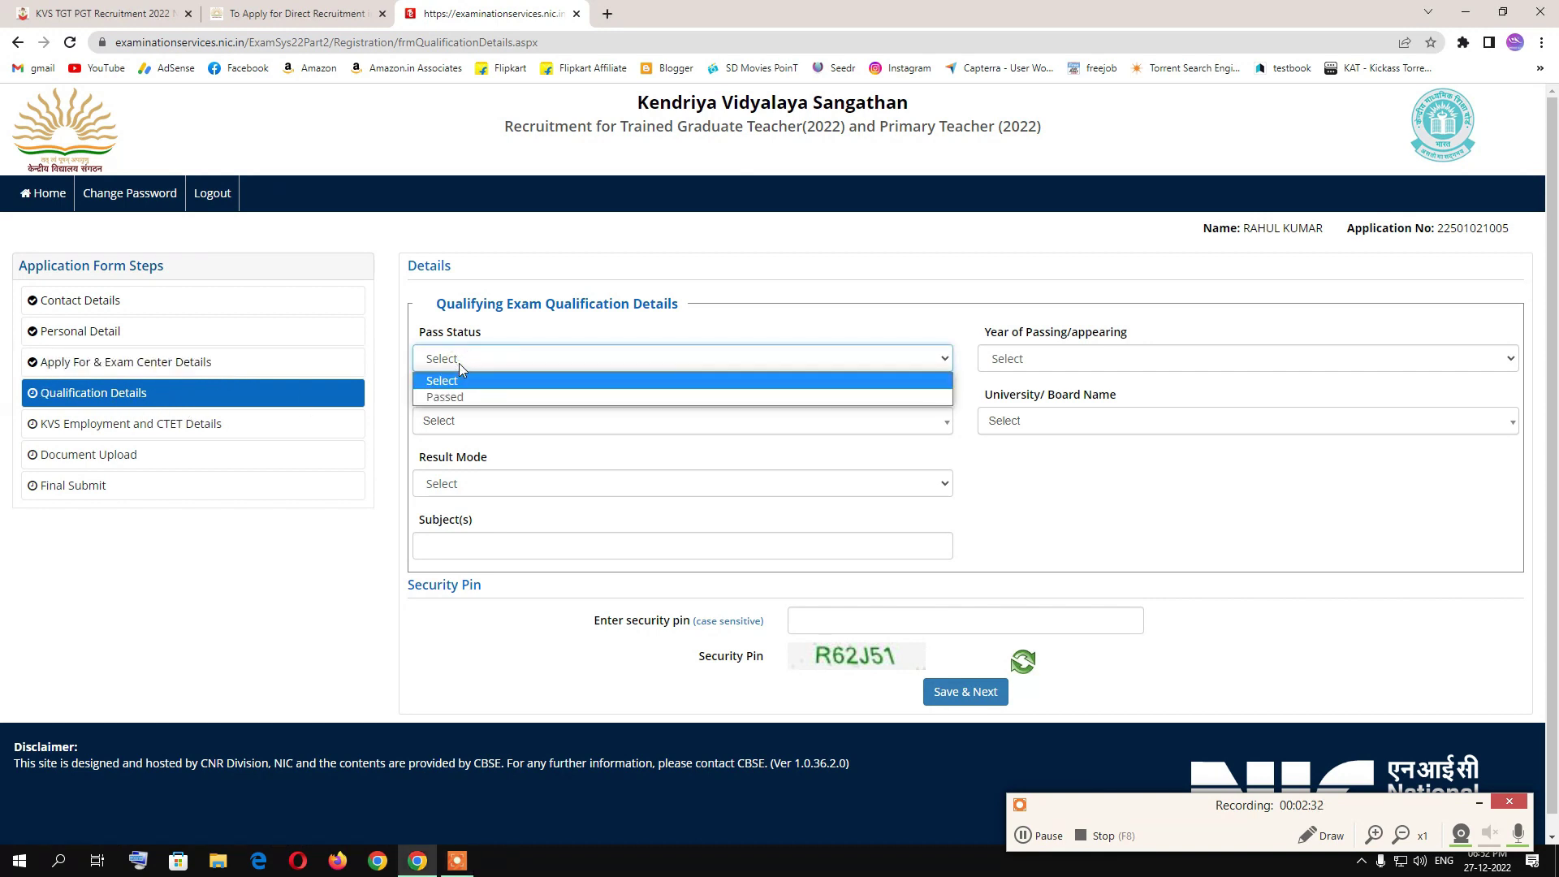
left_click(460, 363)
left_click(465, 363)
left_click(466, 363)
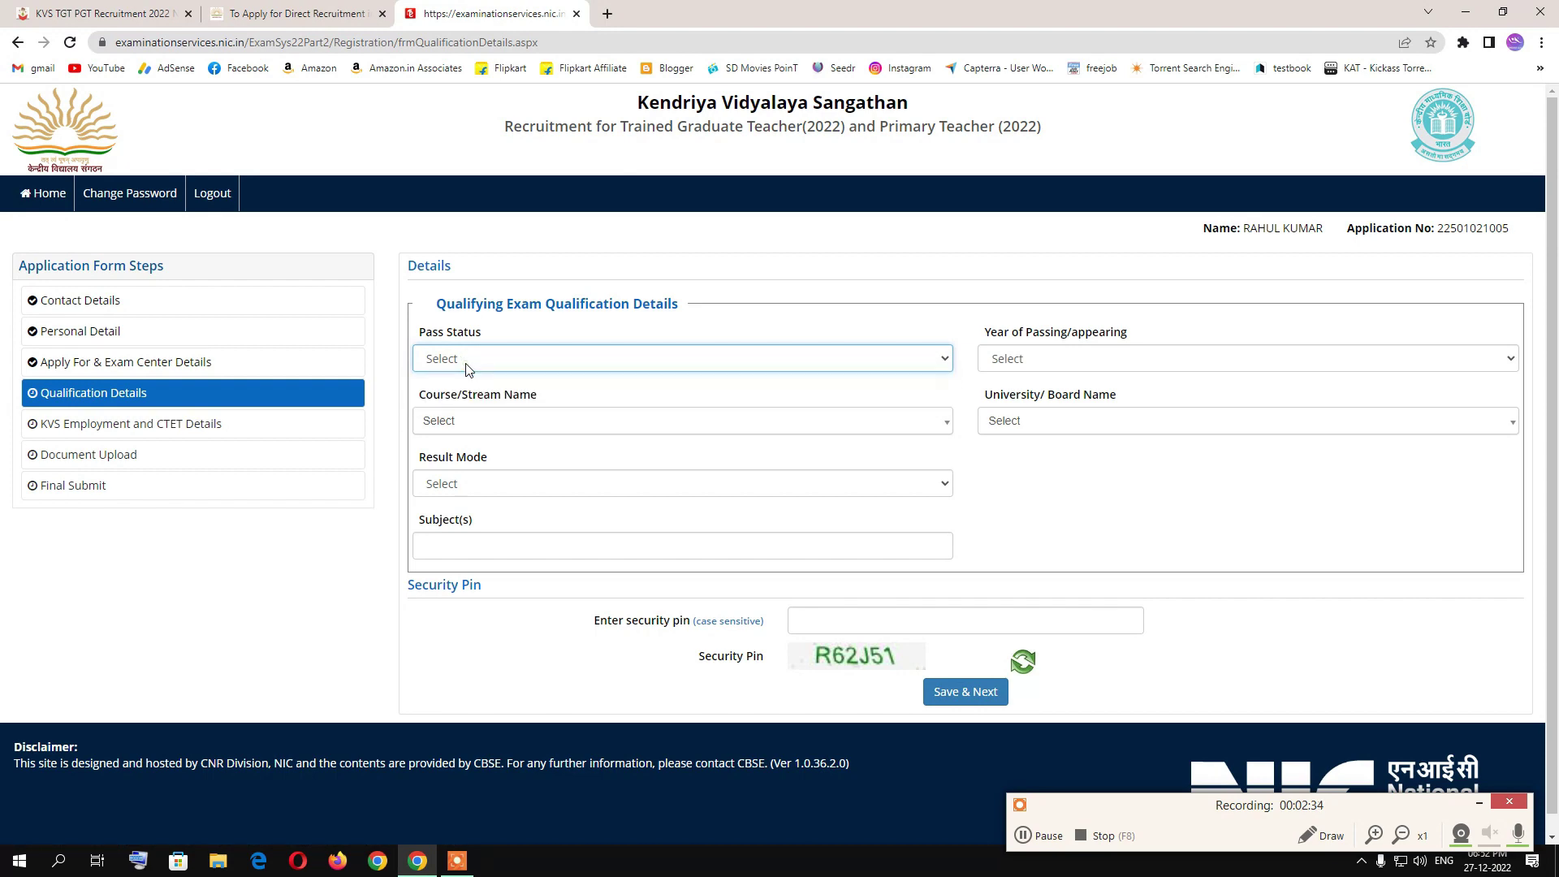
left_click(205, 363)
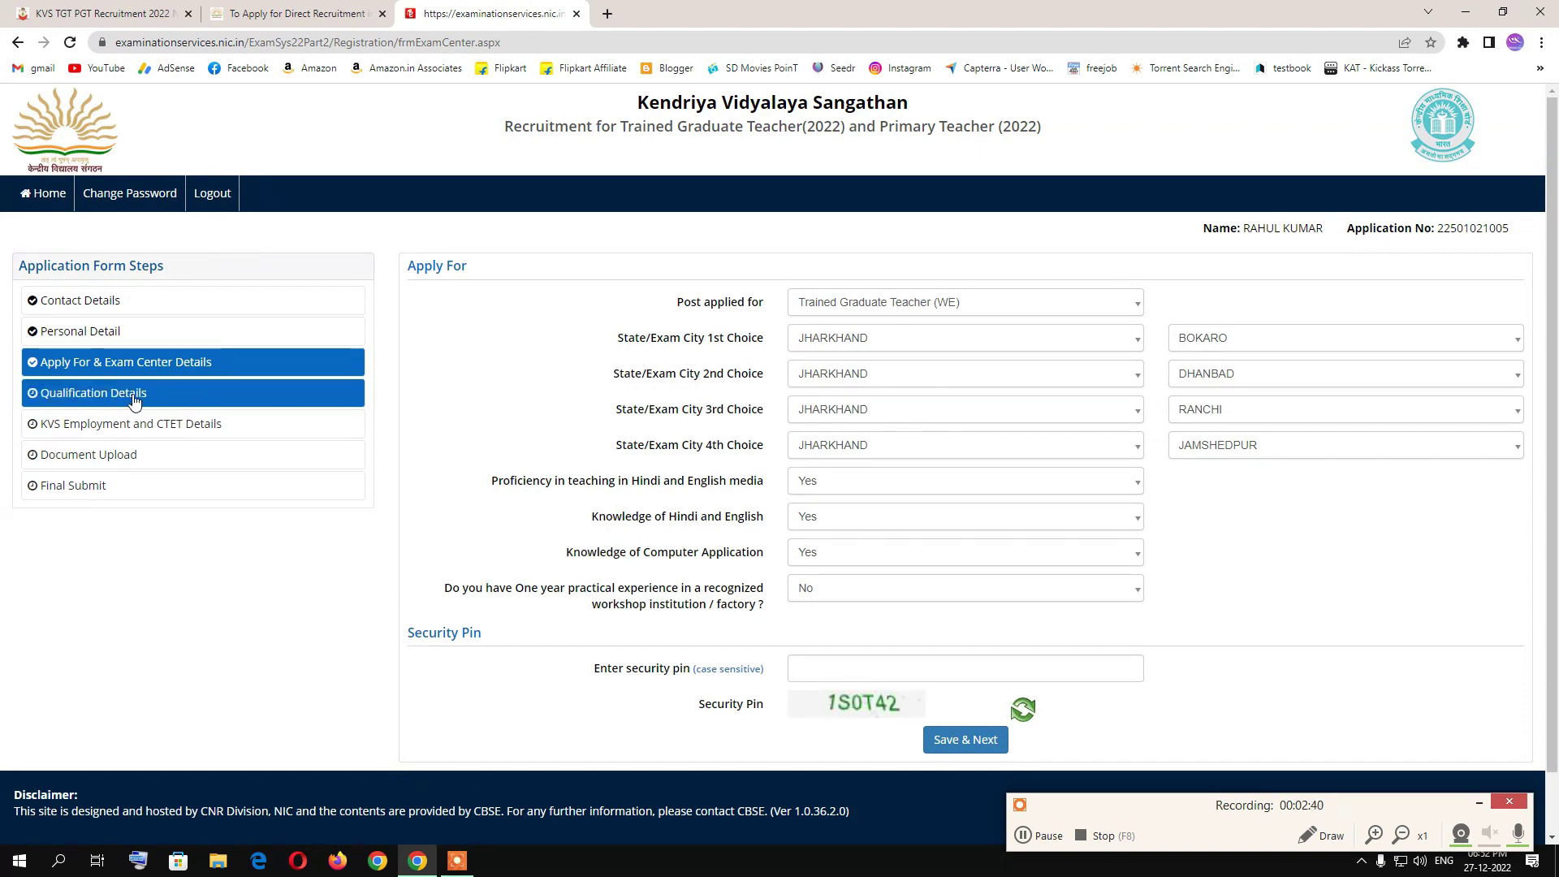
left_click(135, 394)
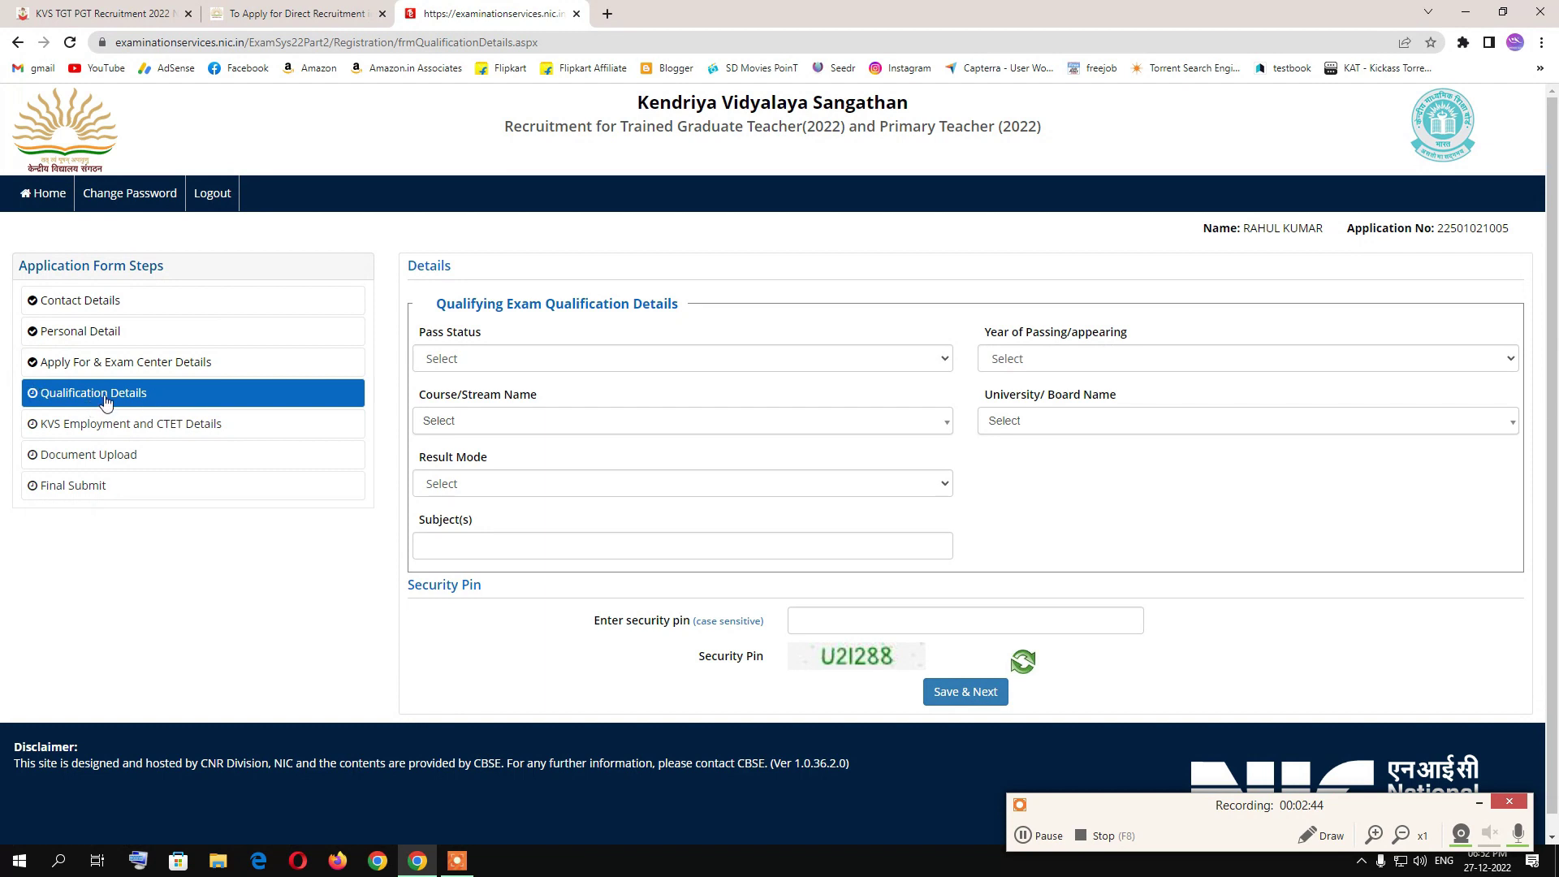
Set Pass Status to Passed, course to electrical engineering degree, and fill in the result mode and marks
left_click(482, 360)
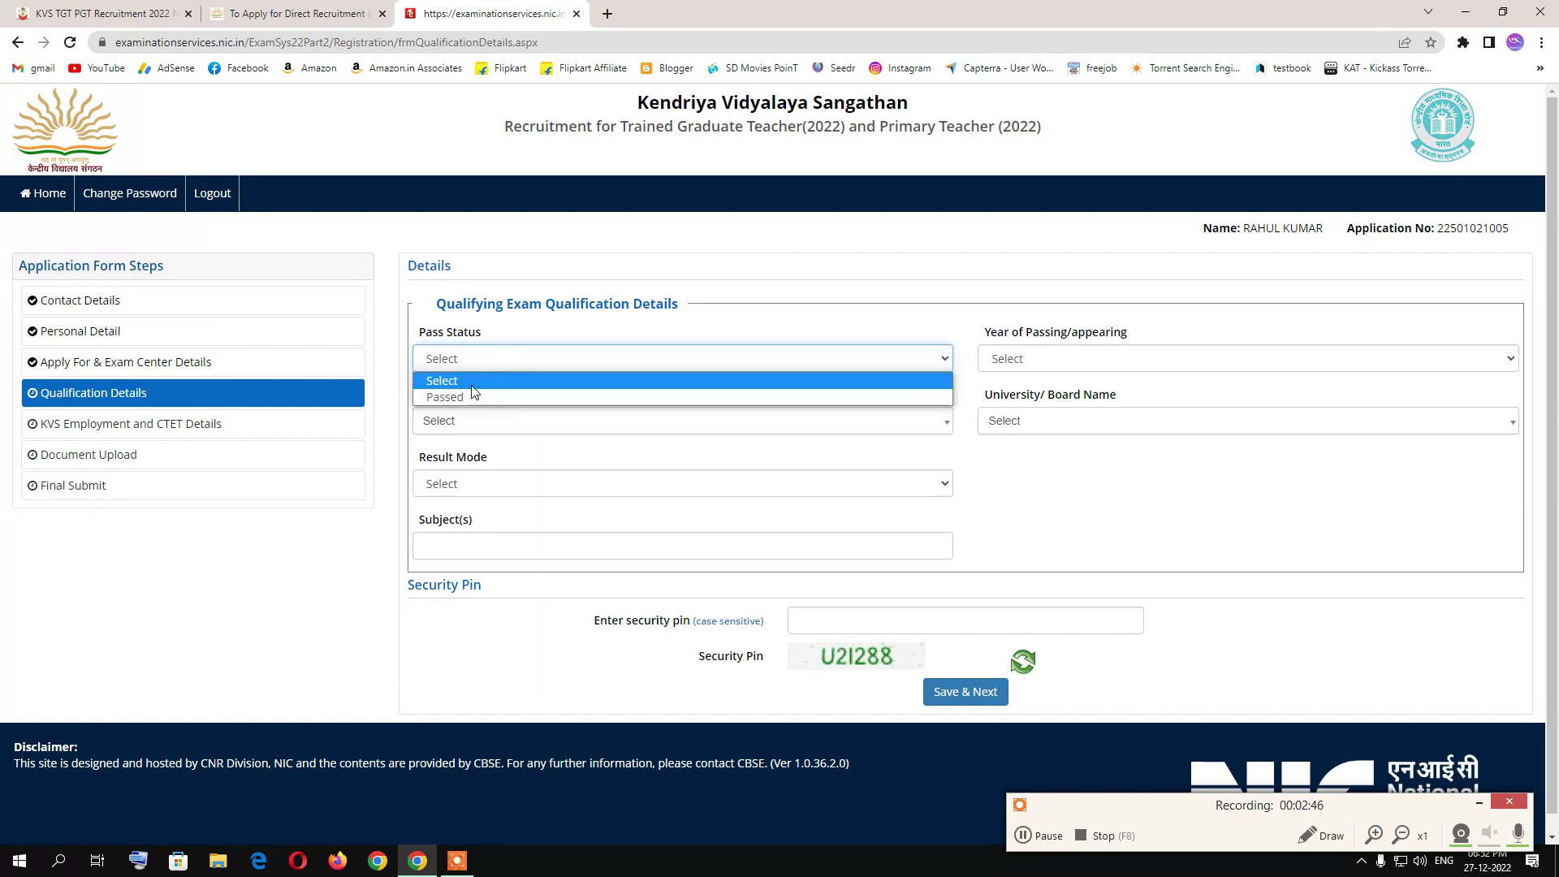
left_click(475, 395)
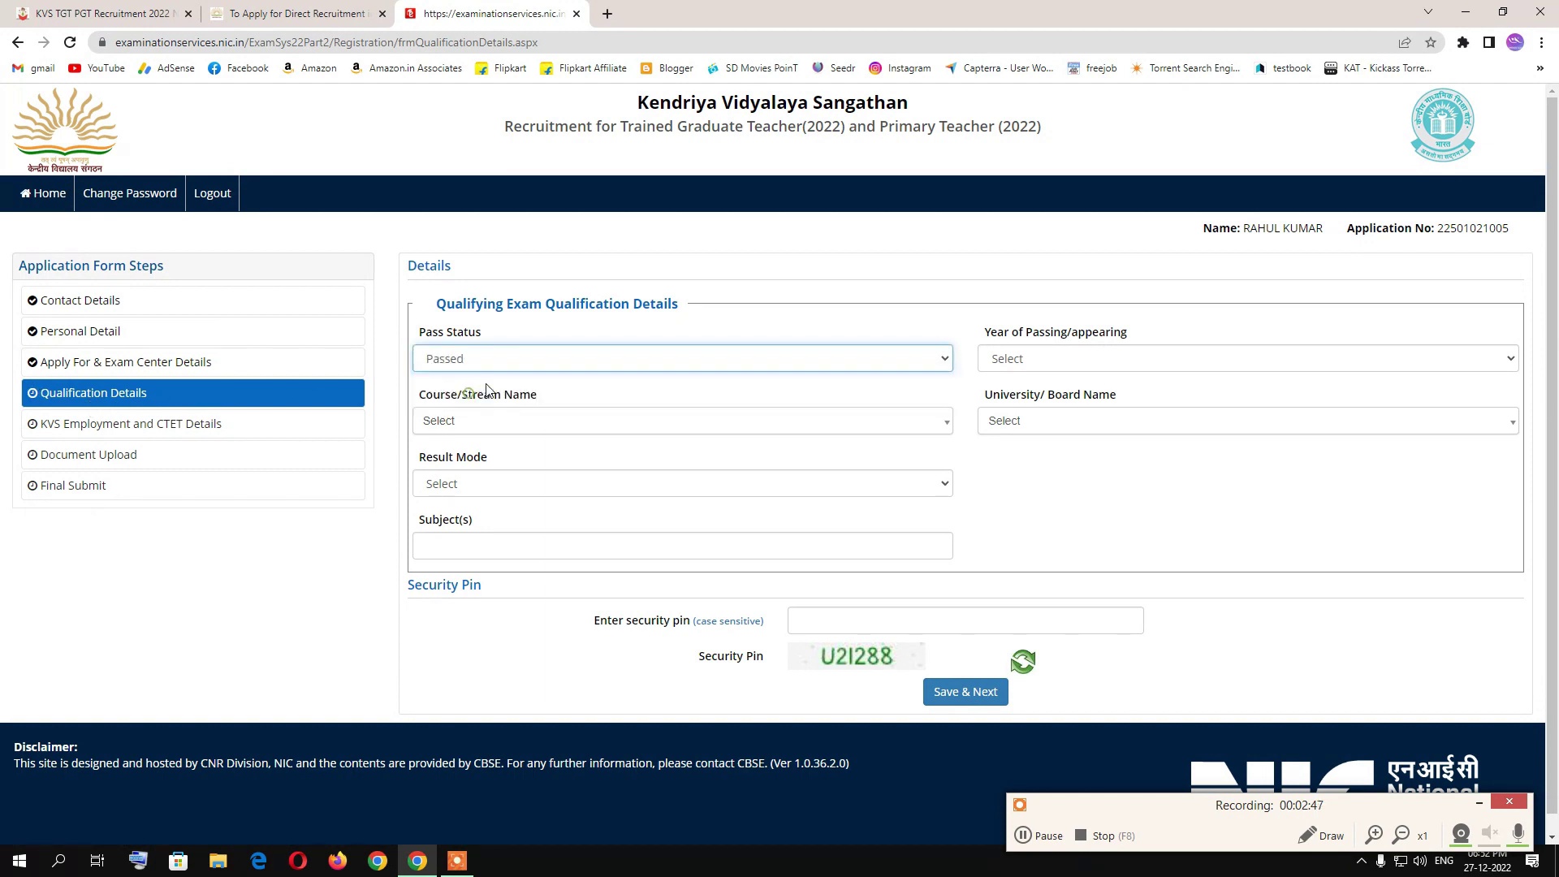
left_click(480, 428)
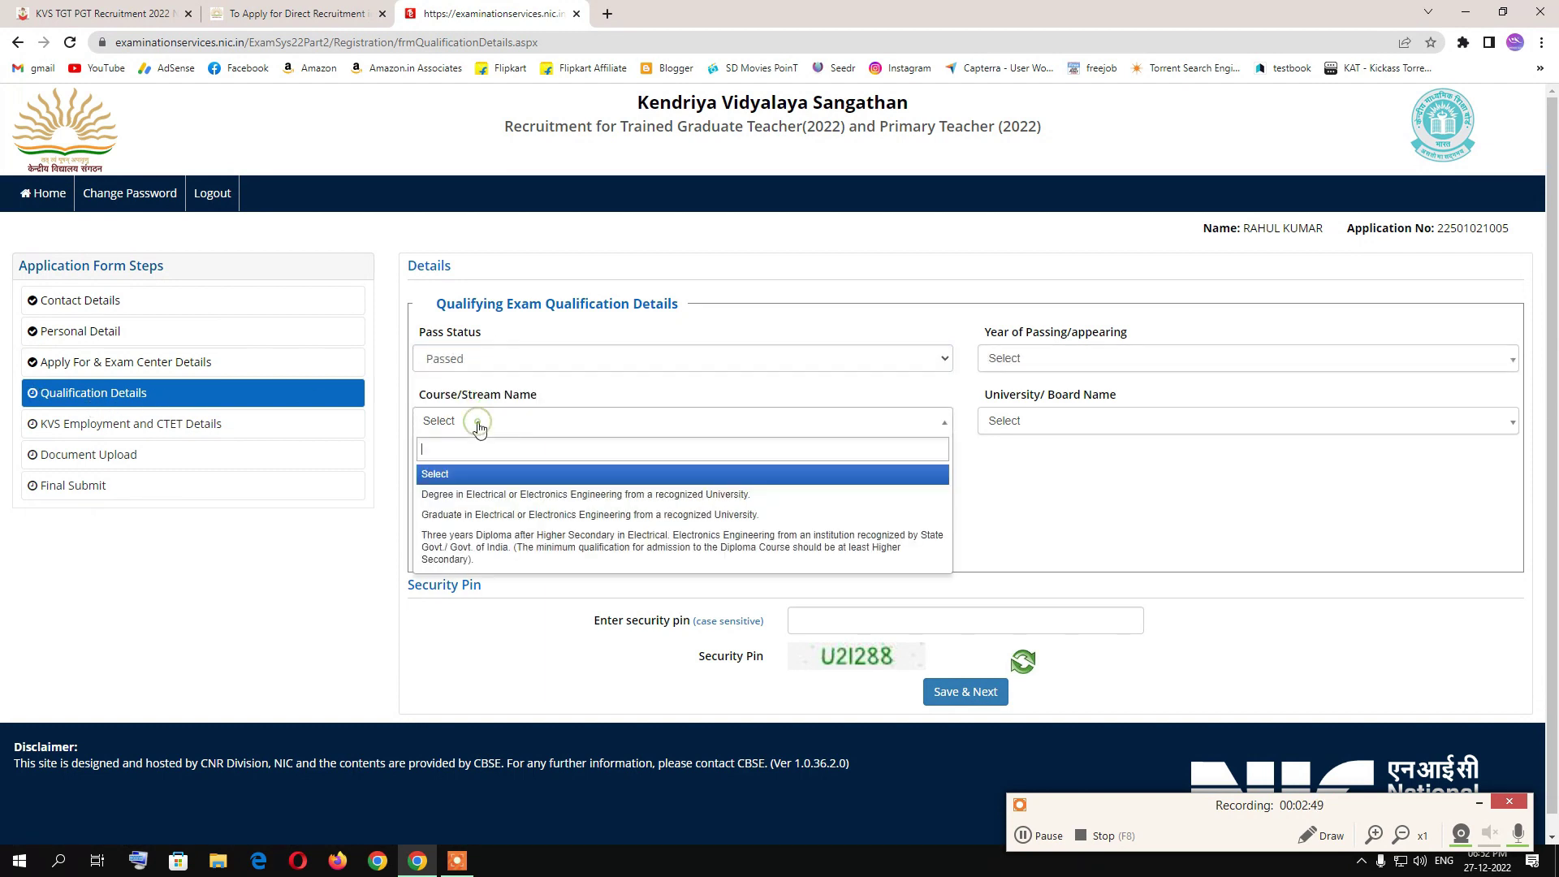
left_click(526, 501)
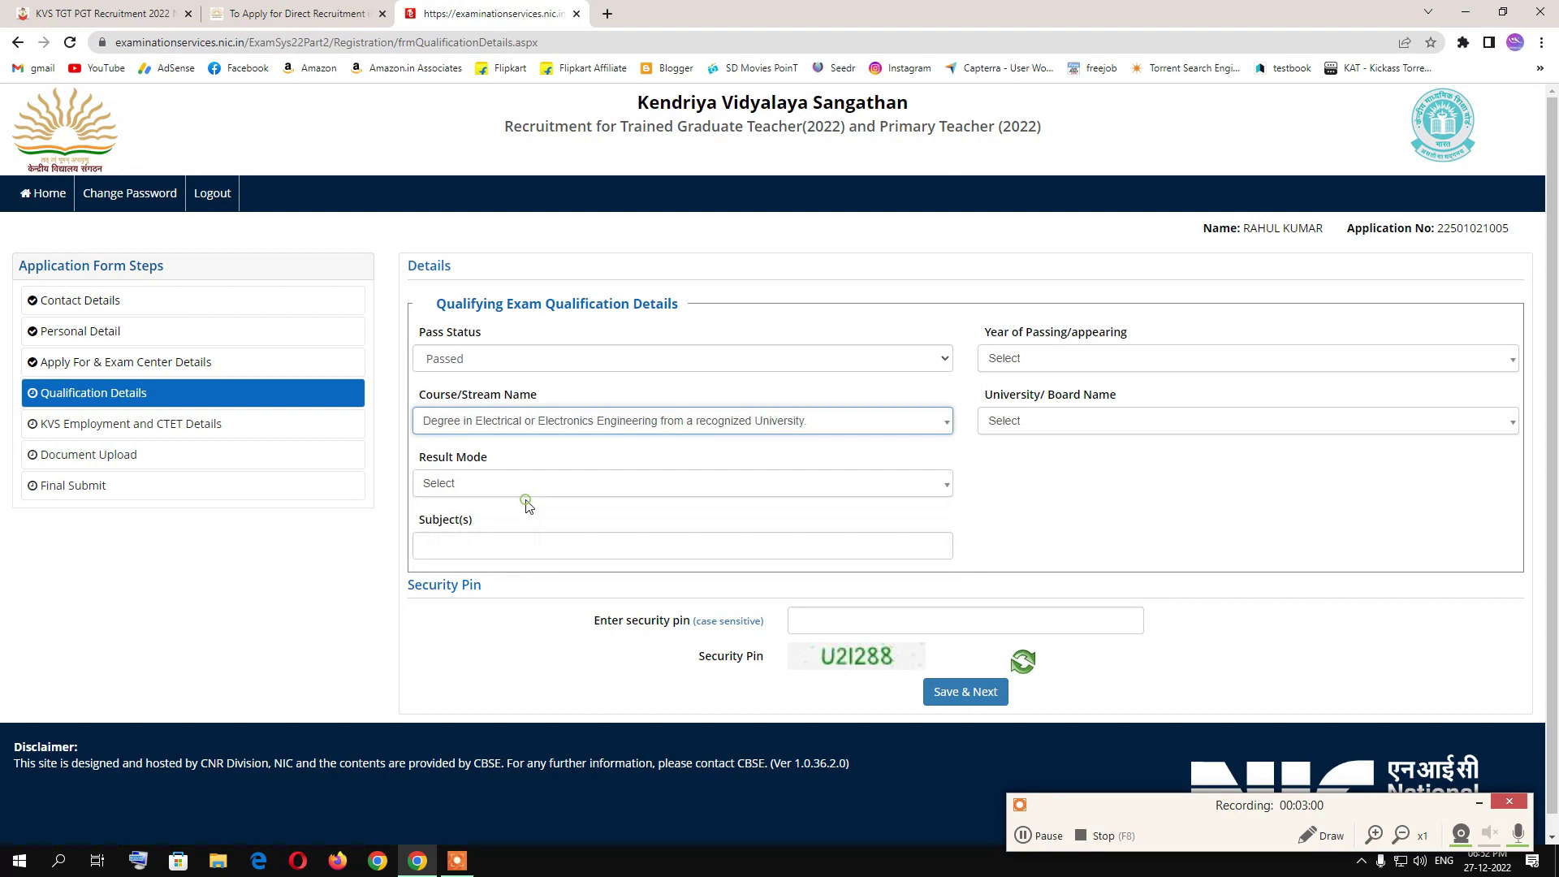
left_click(463, 484)
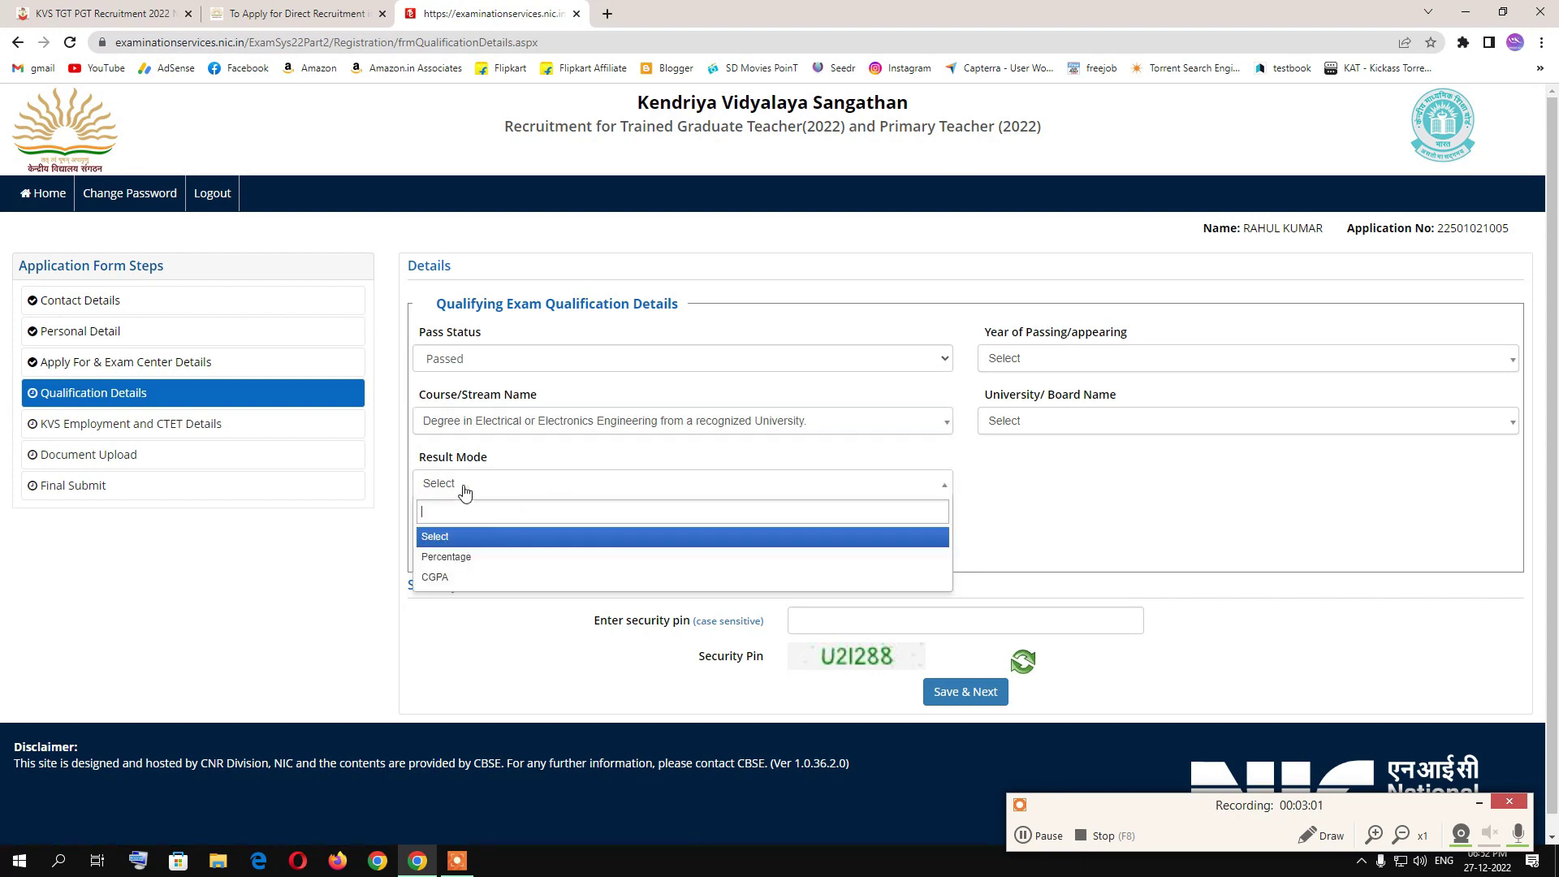
left_click(470, 557)
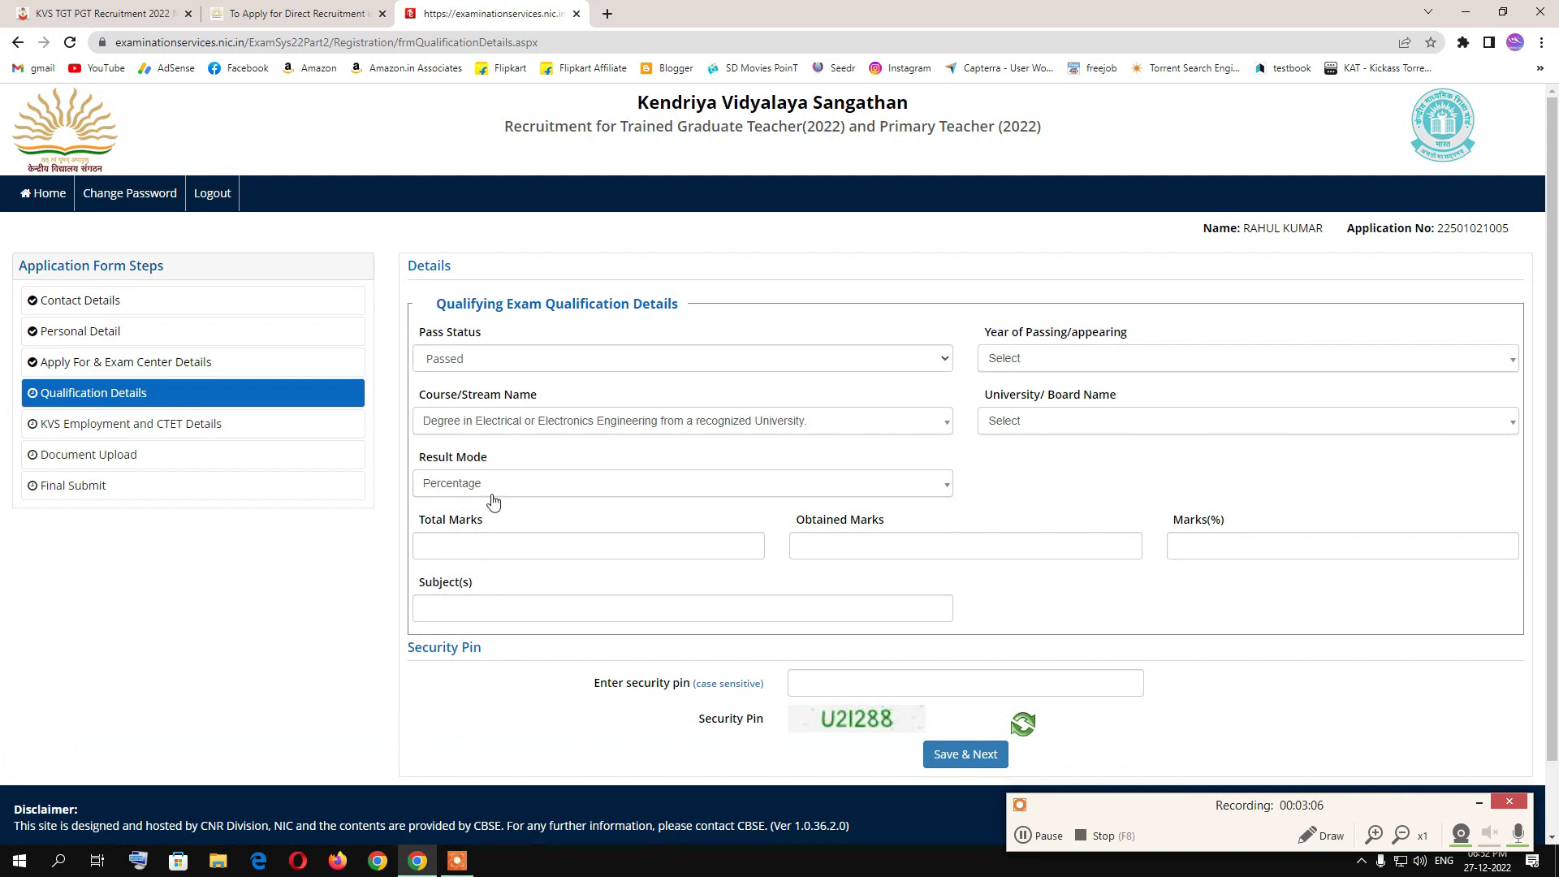
left_click(471, 547)
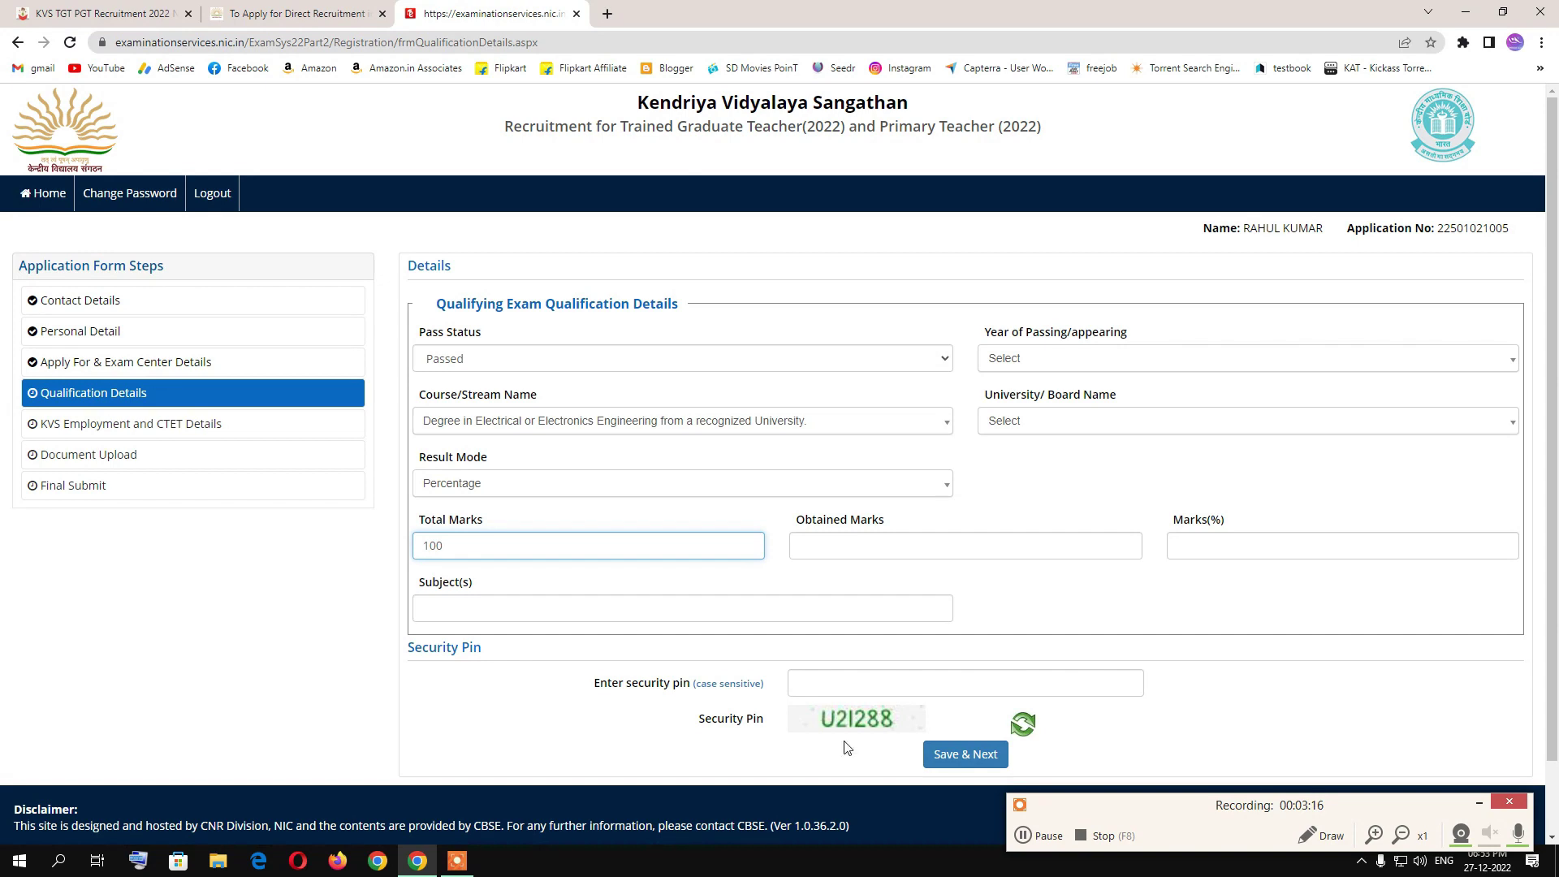
left_click(1040, 836)
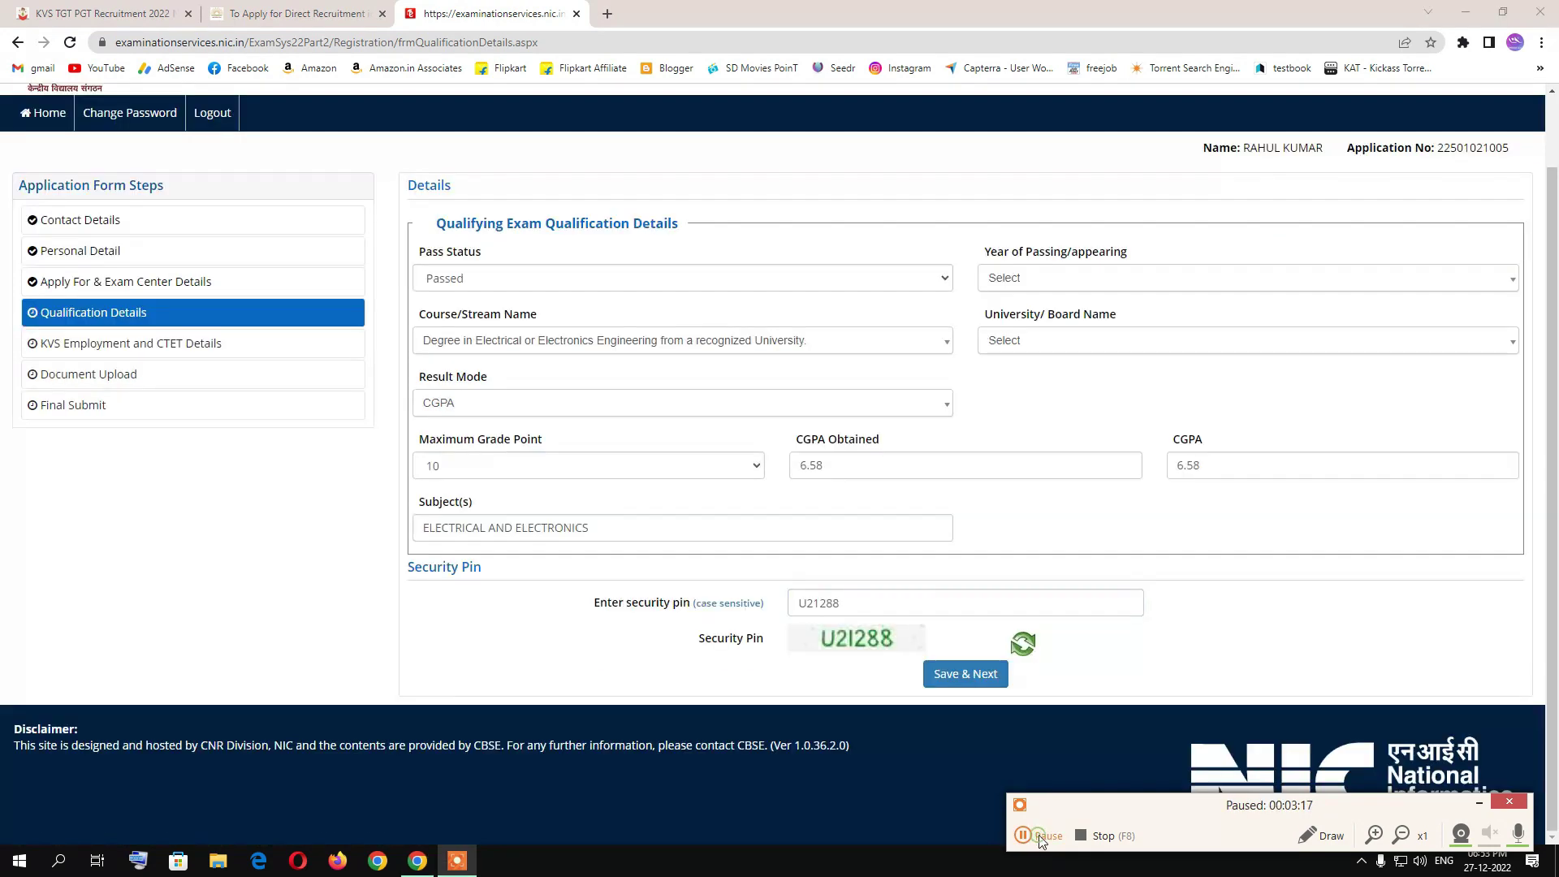
left_click(1040, 835)
Set Year of Passing to 2015 and submit the qualification section, fixing the security pin
left_click(960, 677)
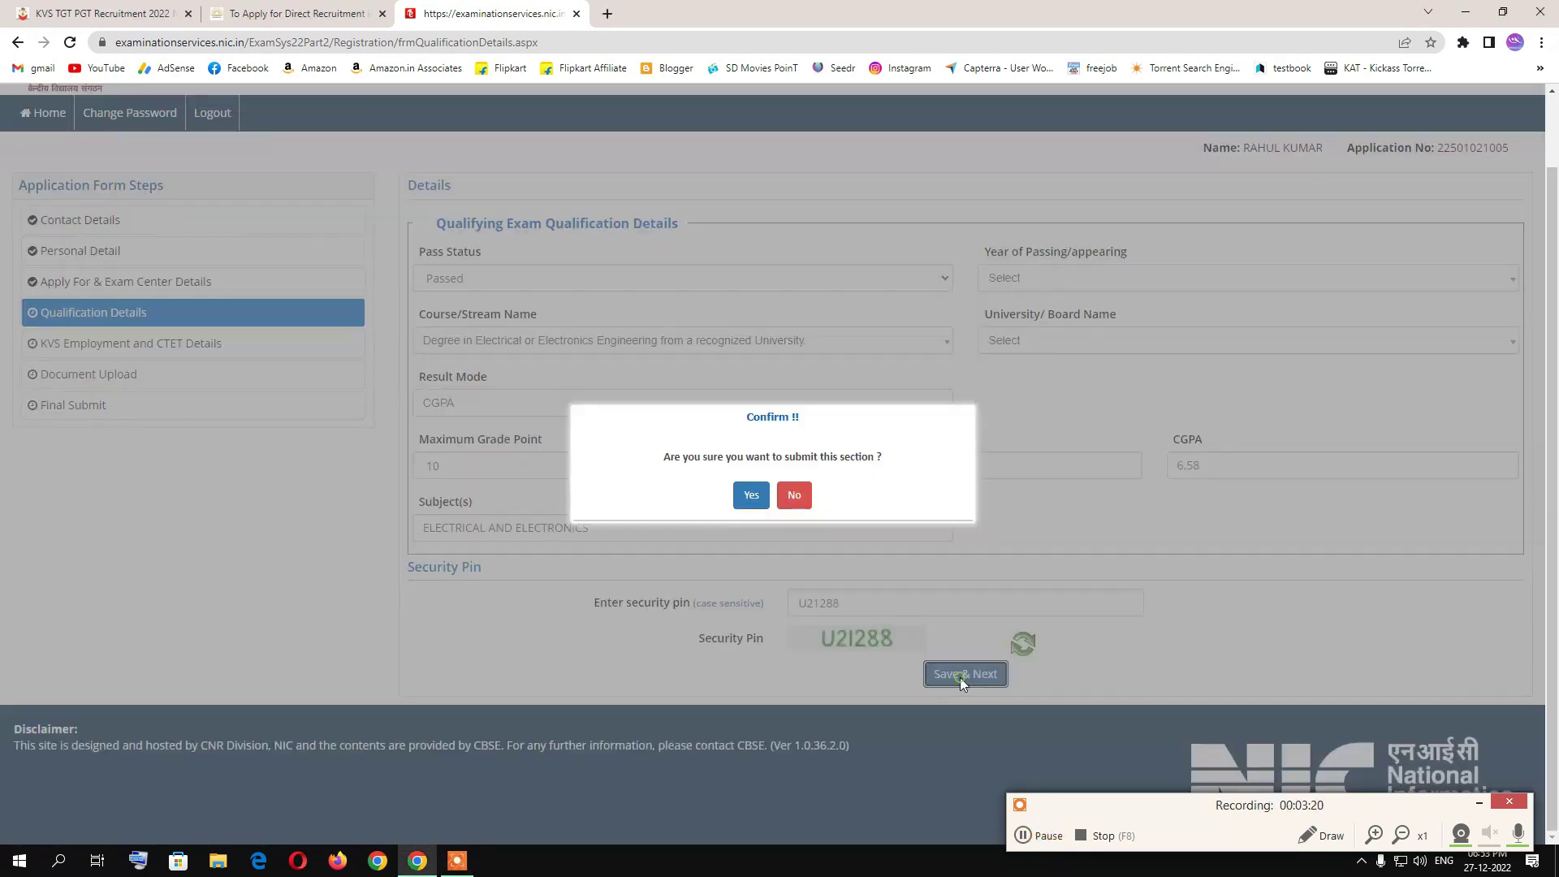
left_click(794, 497)
left_click(1015, 286)
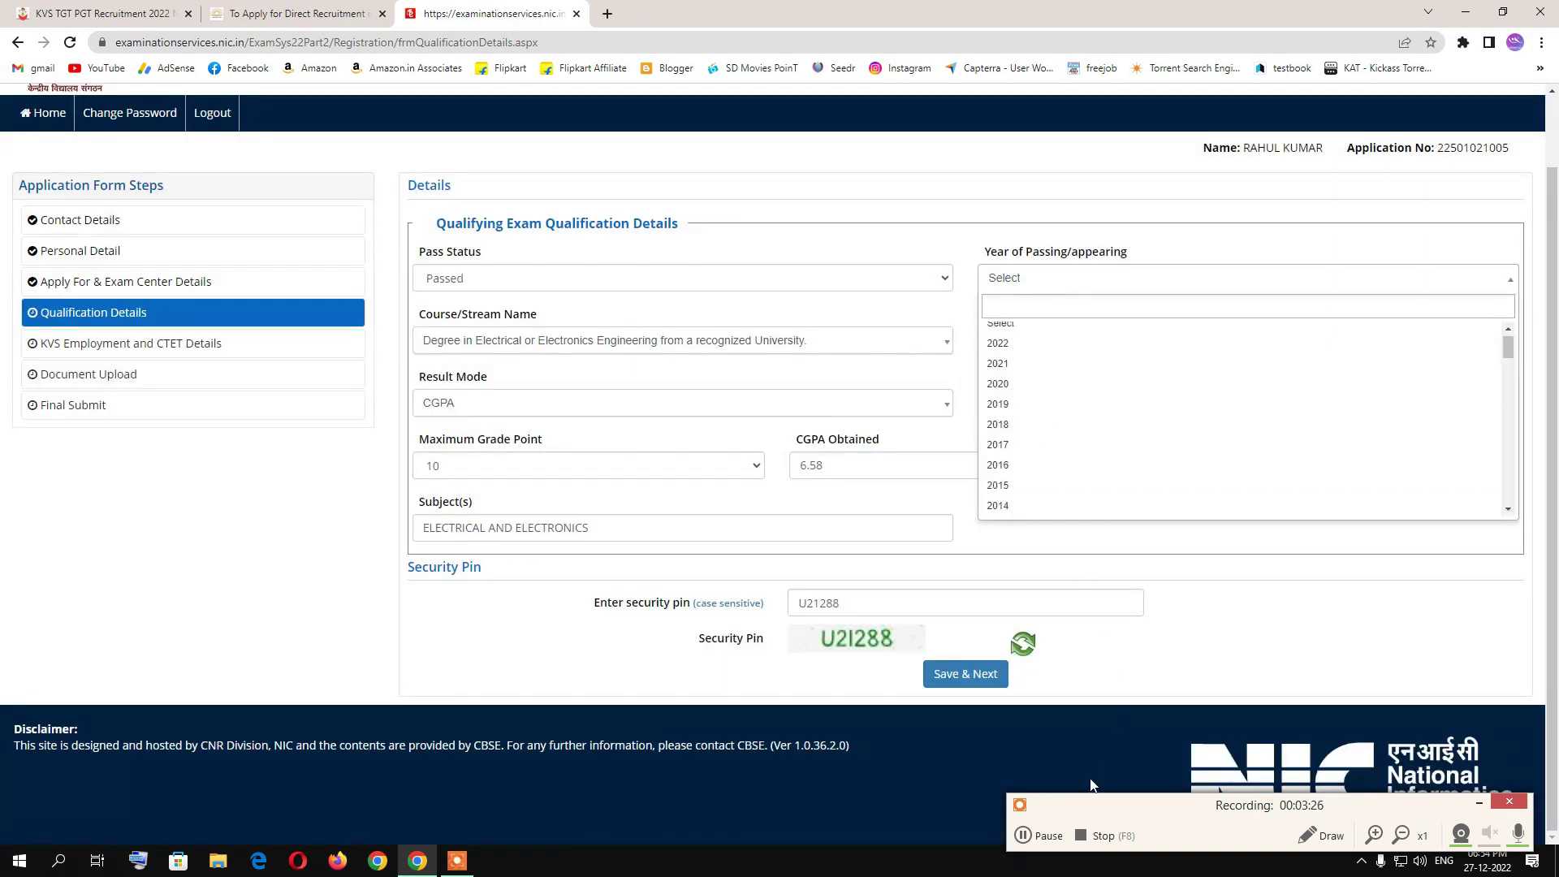
left_click(1044, 493)
left_click(962, 677)
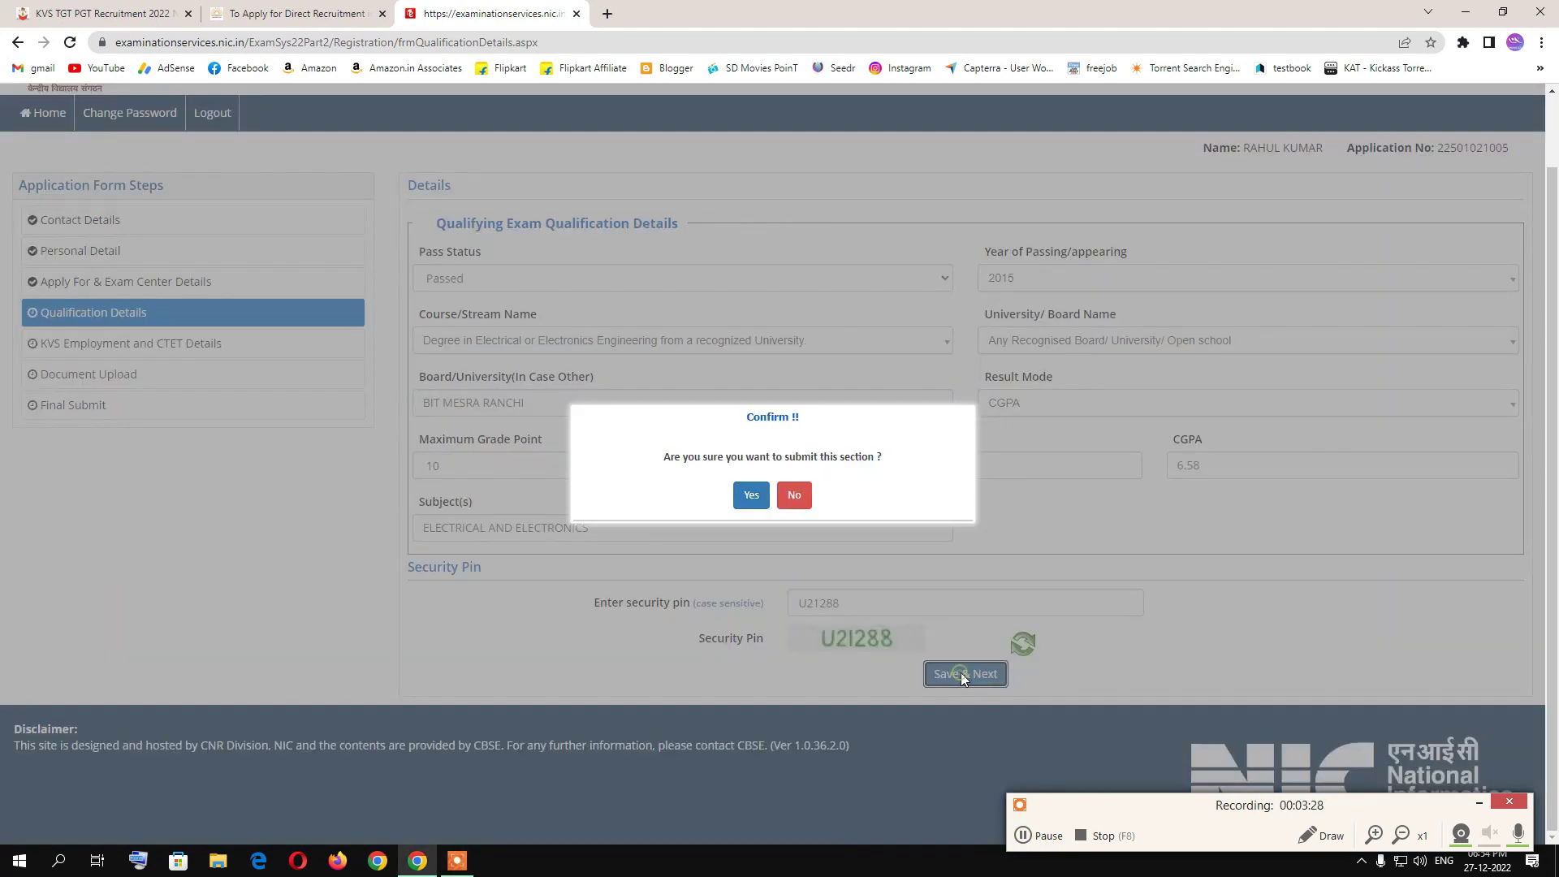
left_click(750, 496)
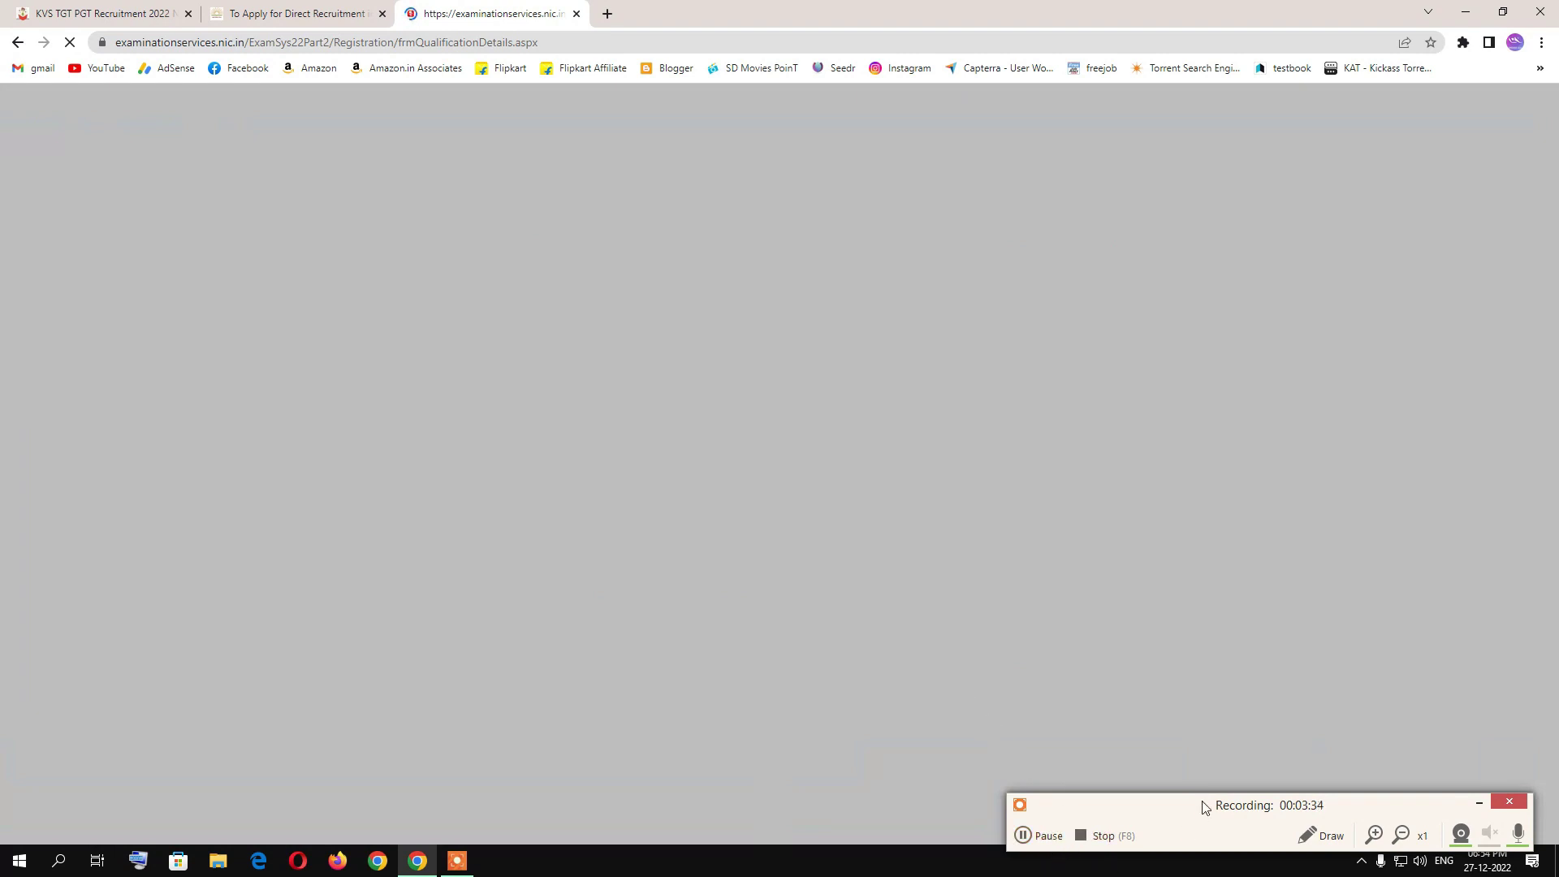
left_click_drag(1203, 804, 1215, 835)
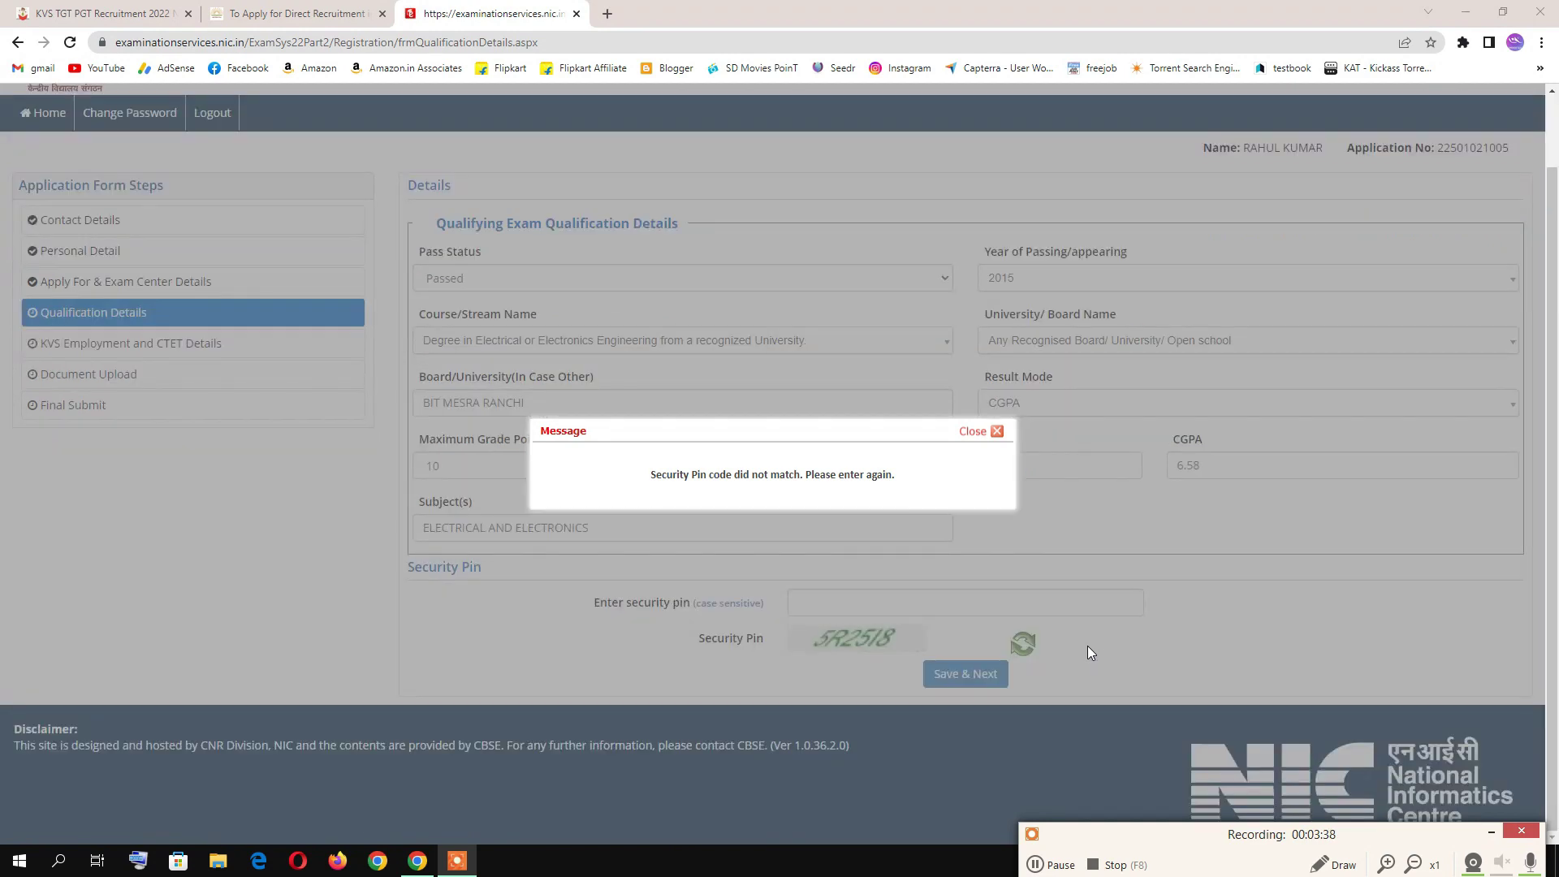
left_click(996, 432)
left_click(1056, 866)
left_click(1060, 866)
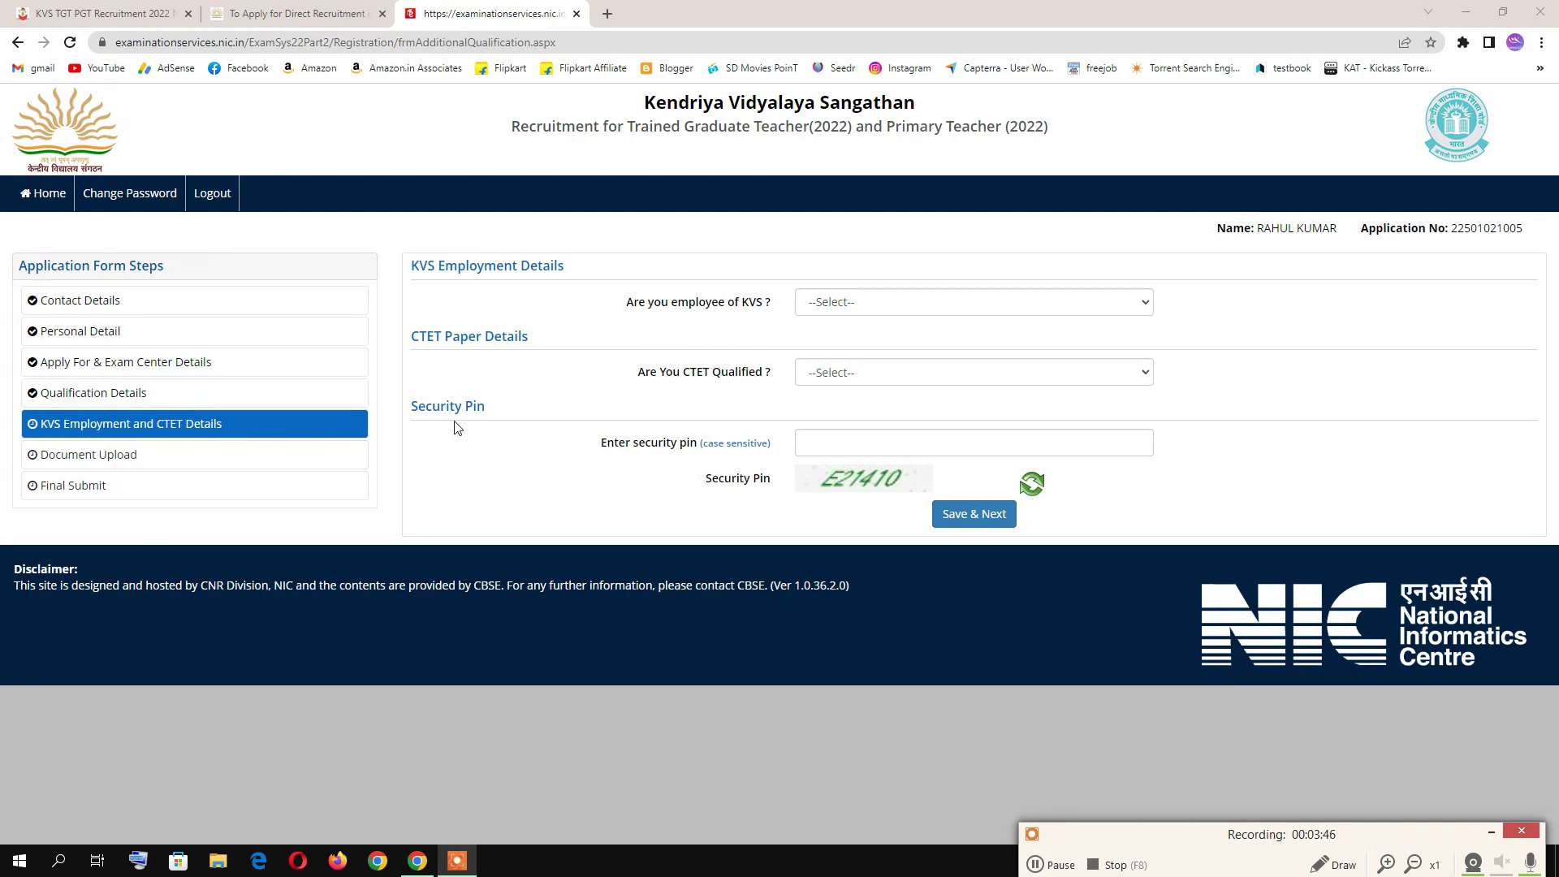
Answer No to KVS employee and CTET Qualified, then submit with the security pin
left_click(869, 303)
left_click(860, 357)
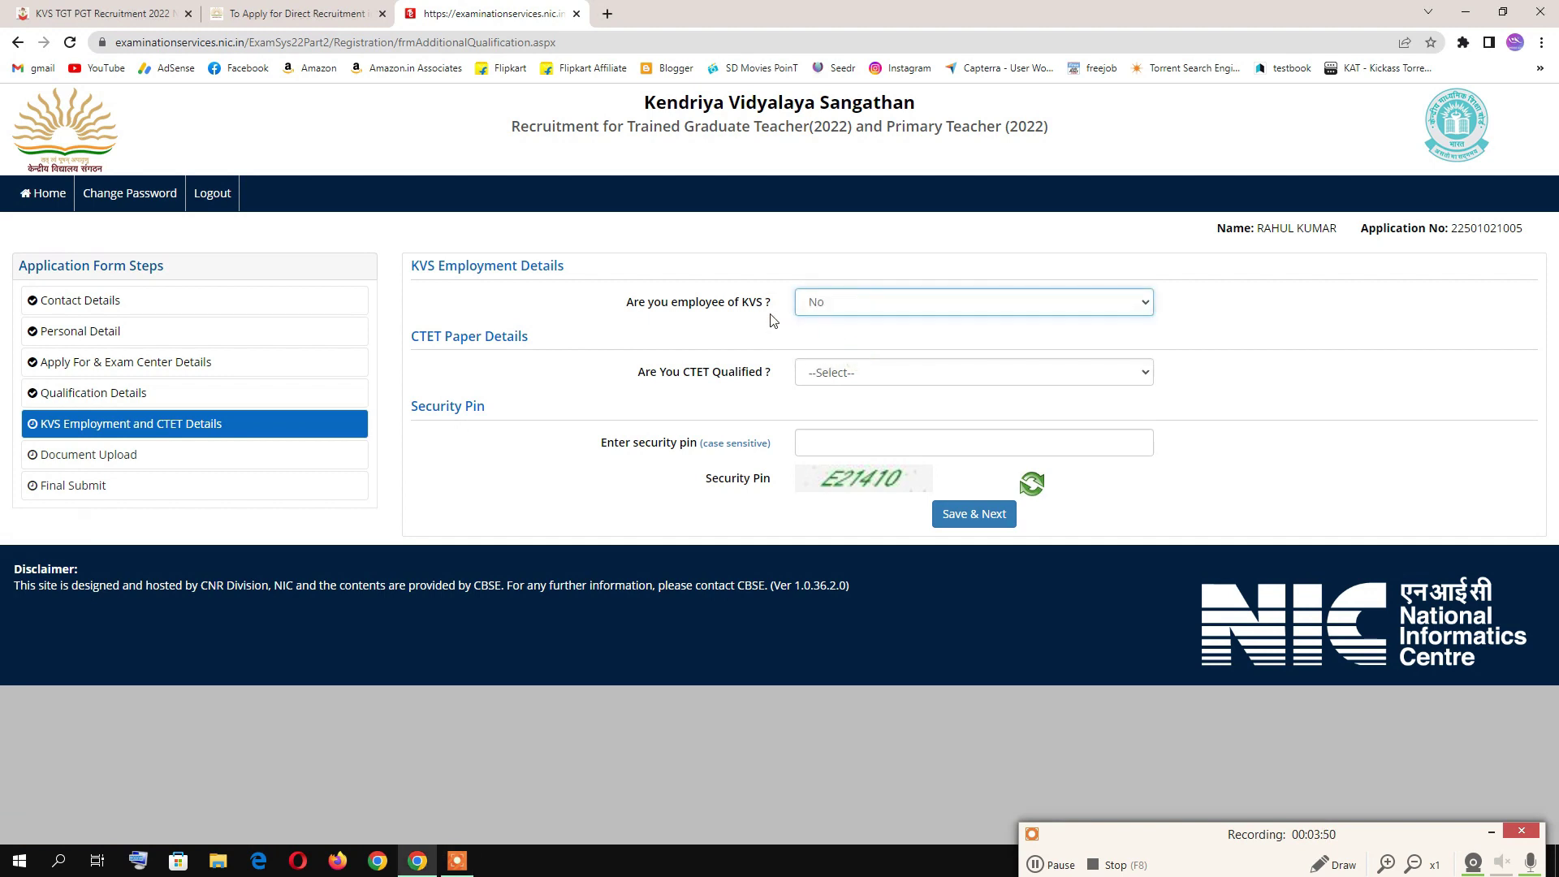
left_click(772, 320)
left_click(880, 378)
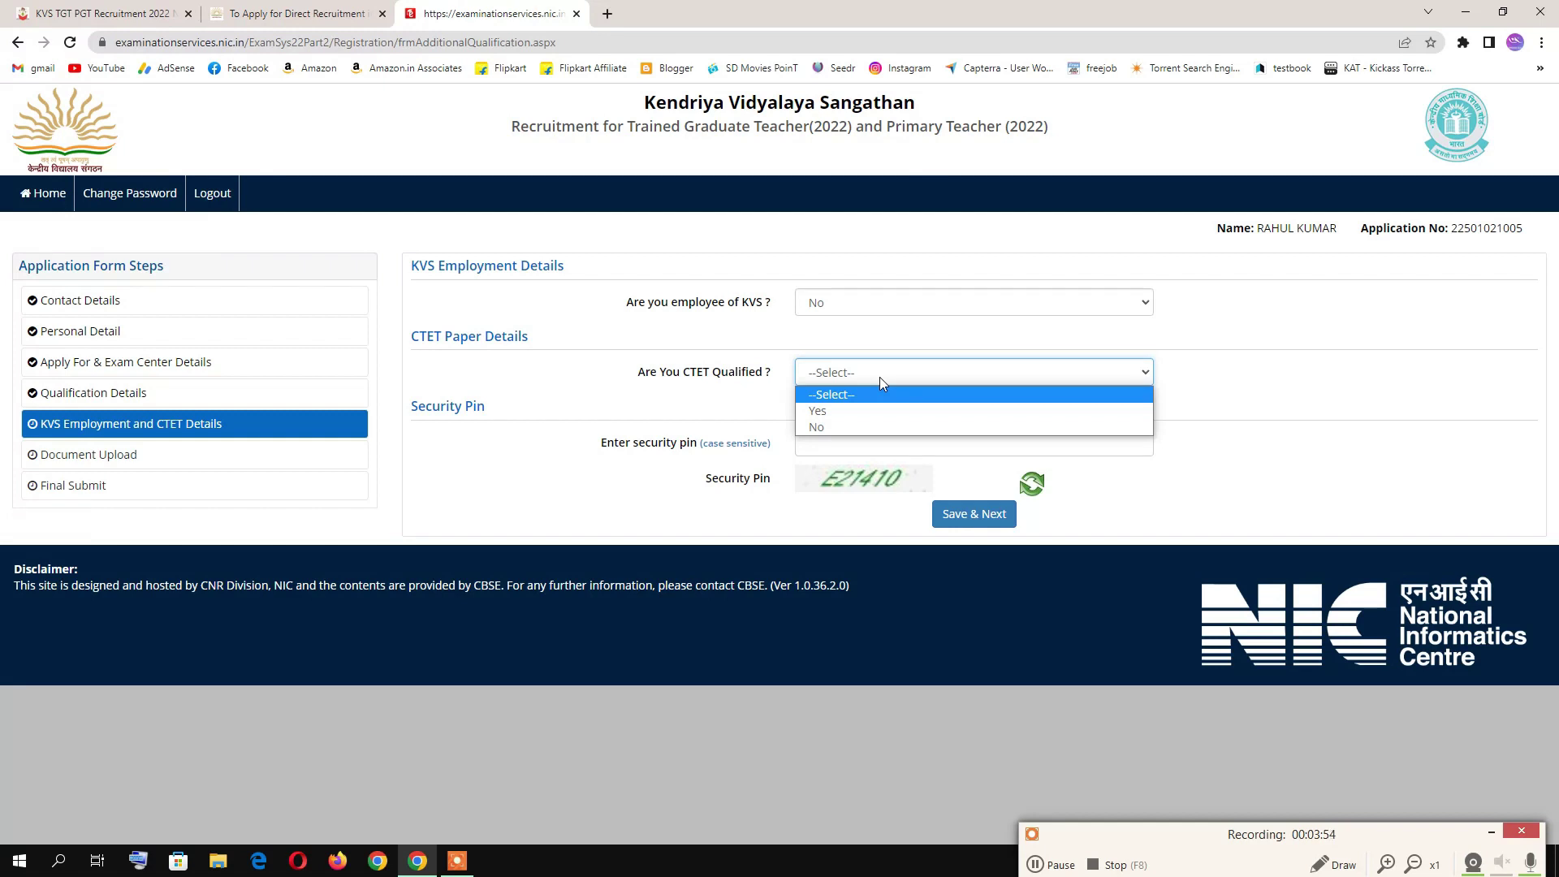
left_click(857, 428)
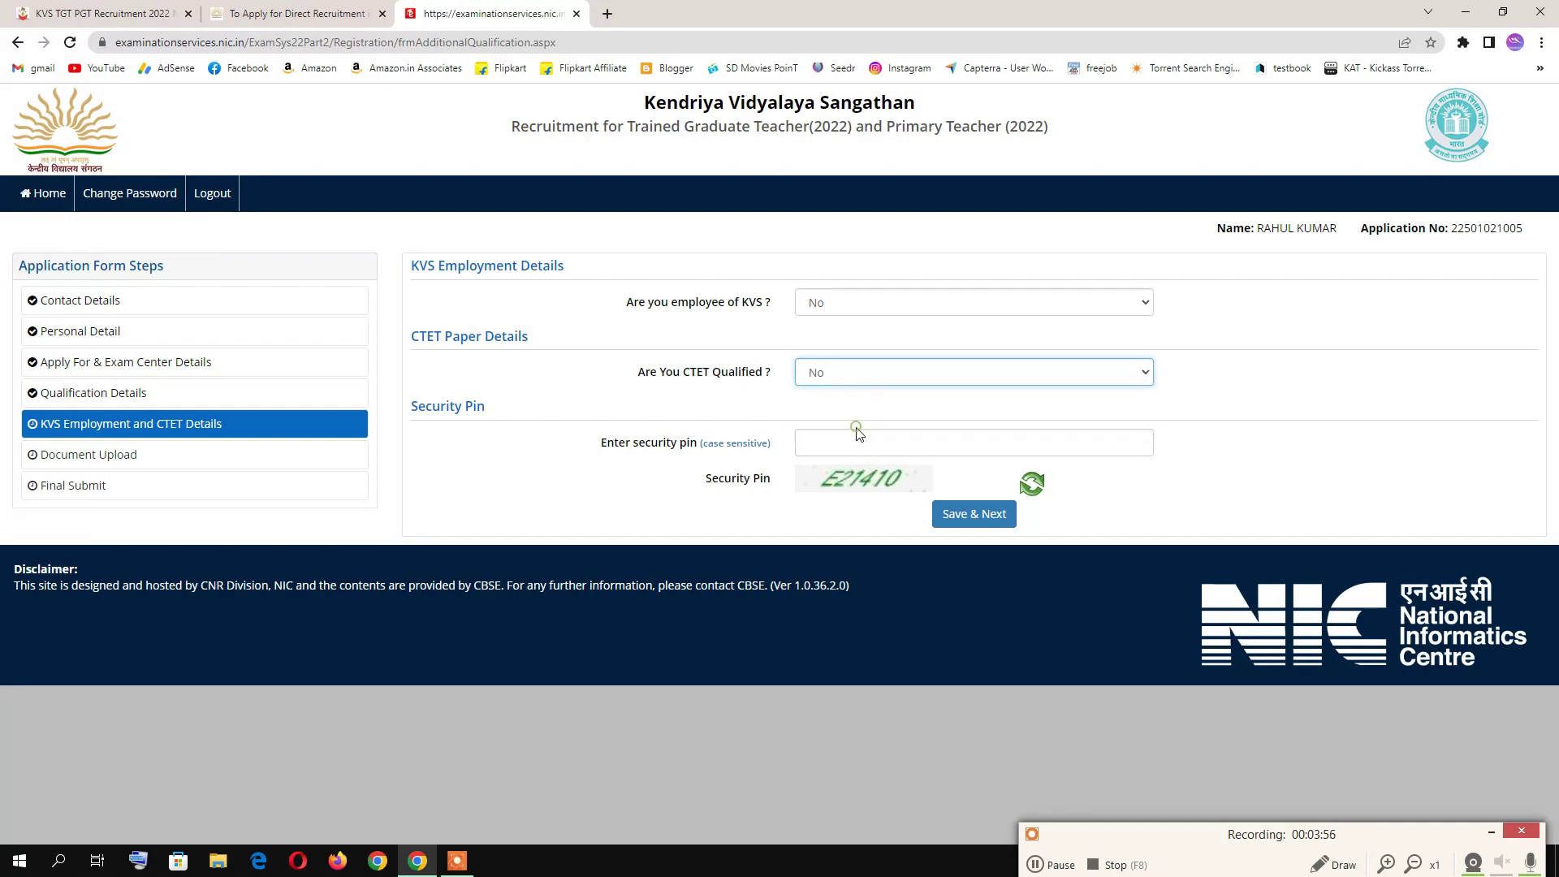
left_click(848, 445)
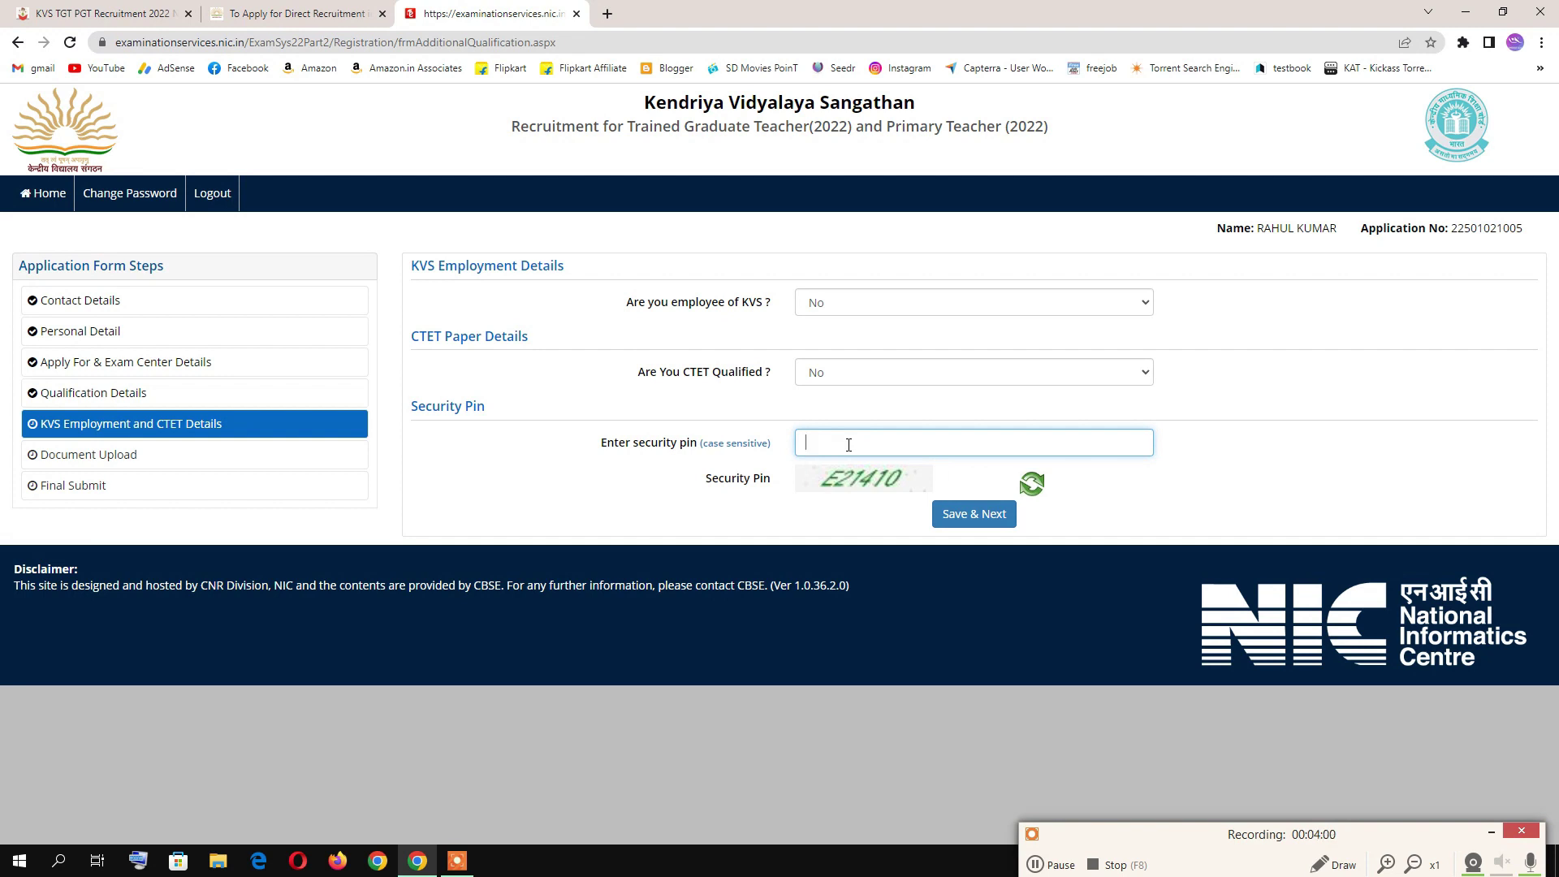
type("E21410")
key("Return")
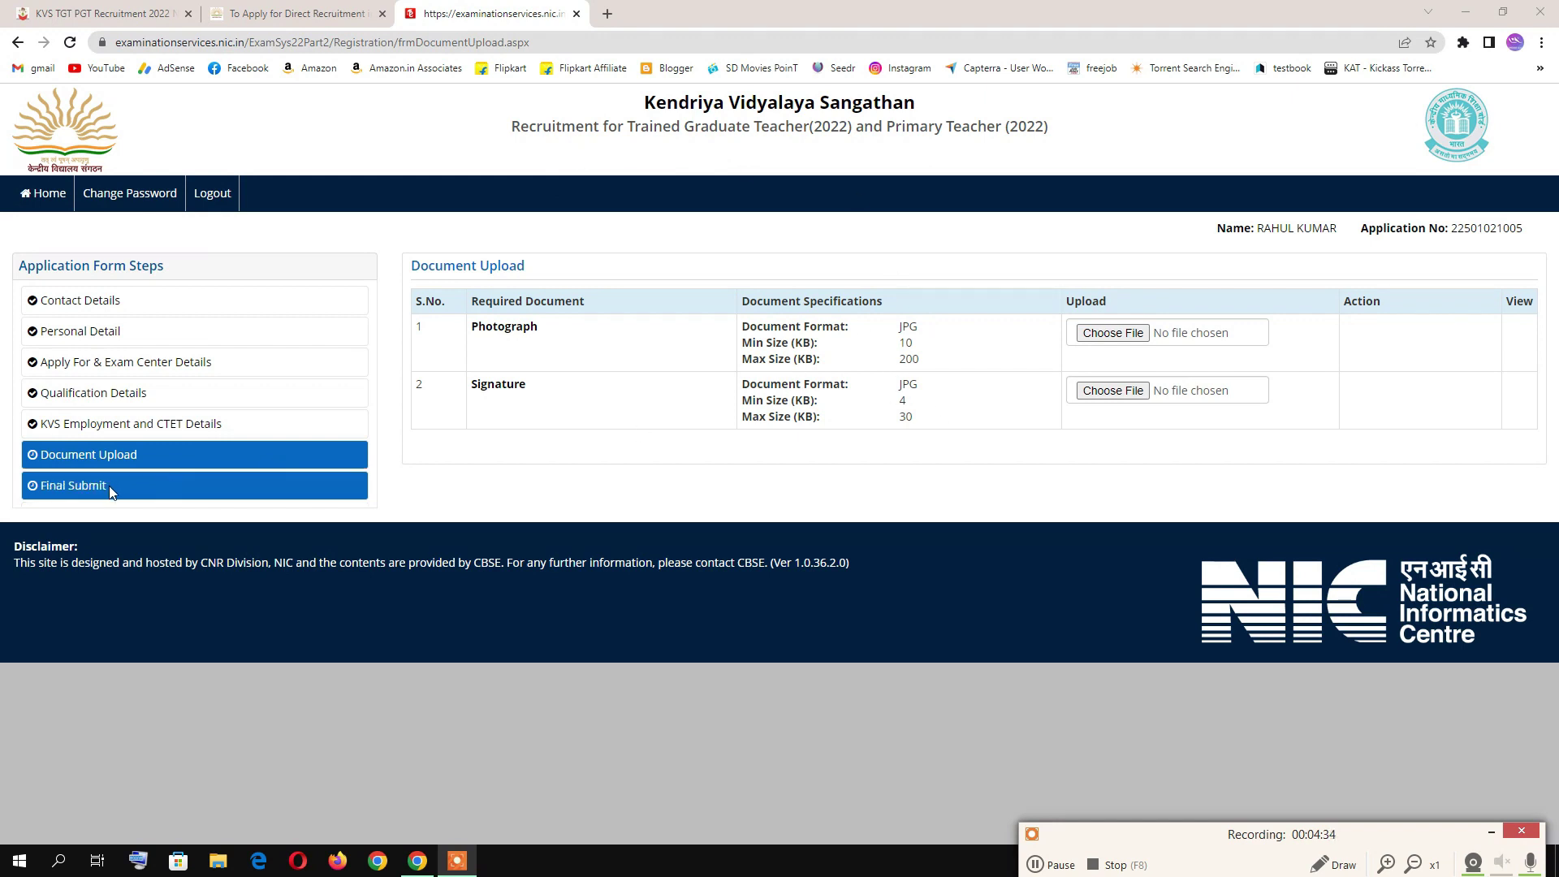
Enter the security pin and save the uploaded photograph and signature
left_click(1052, 864)
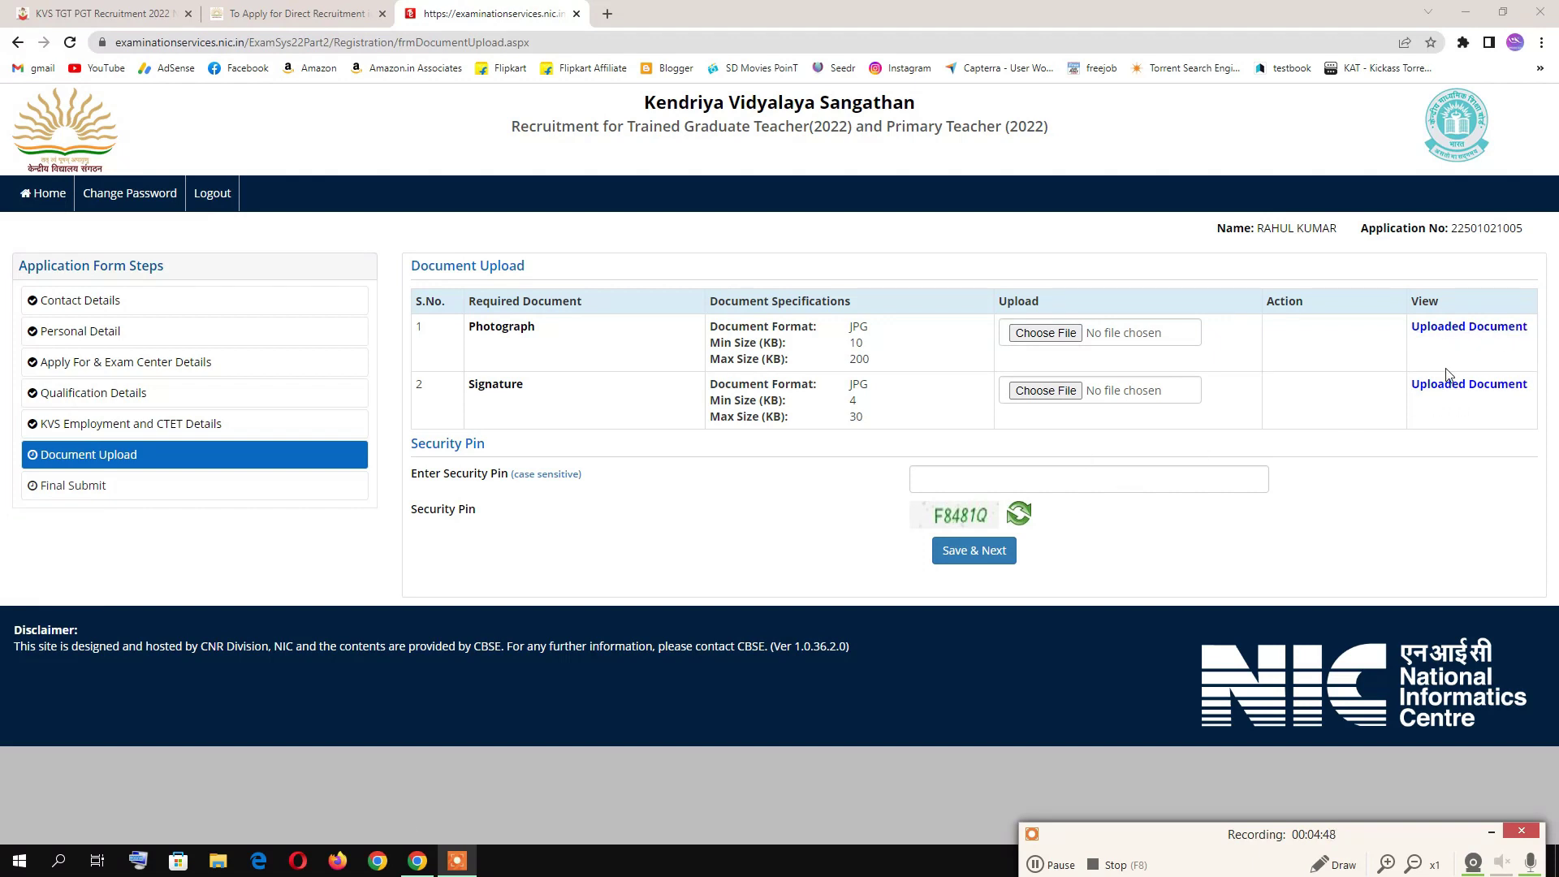
left_click(979, 486)
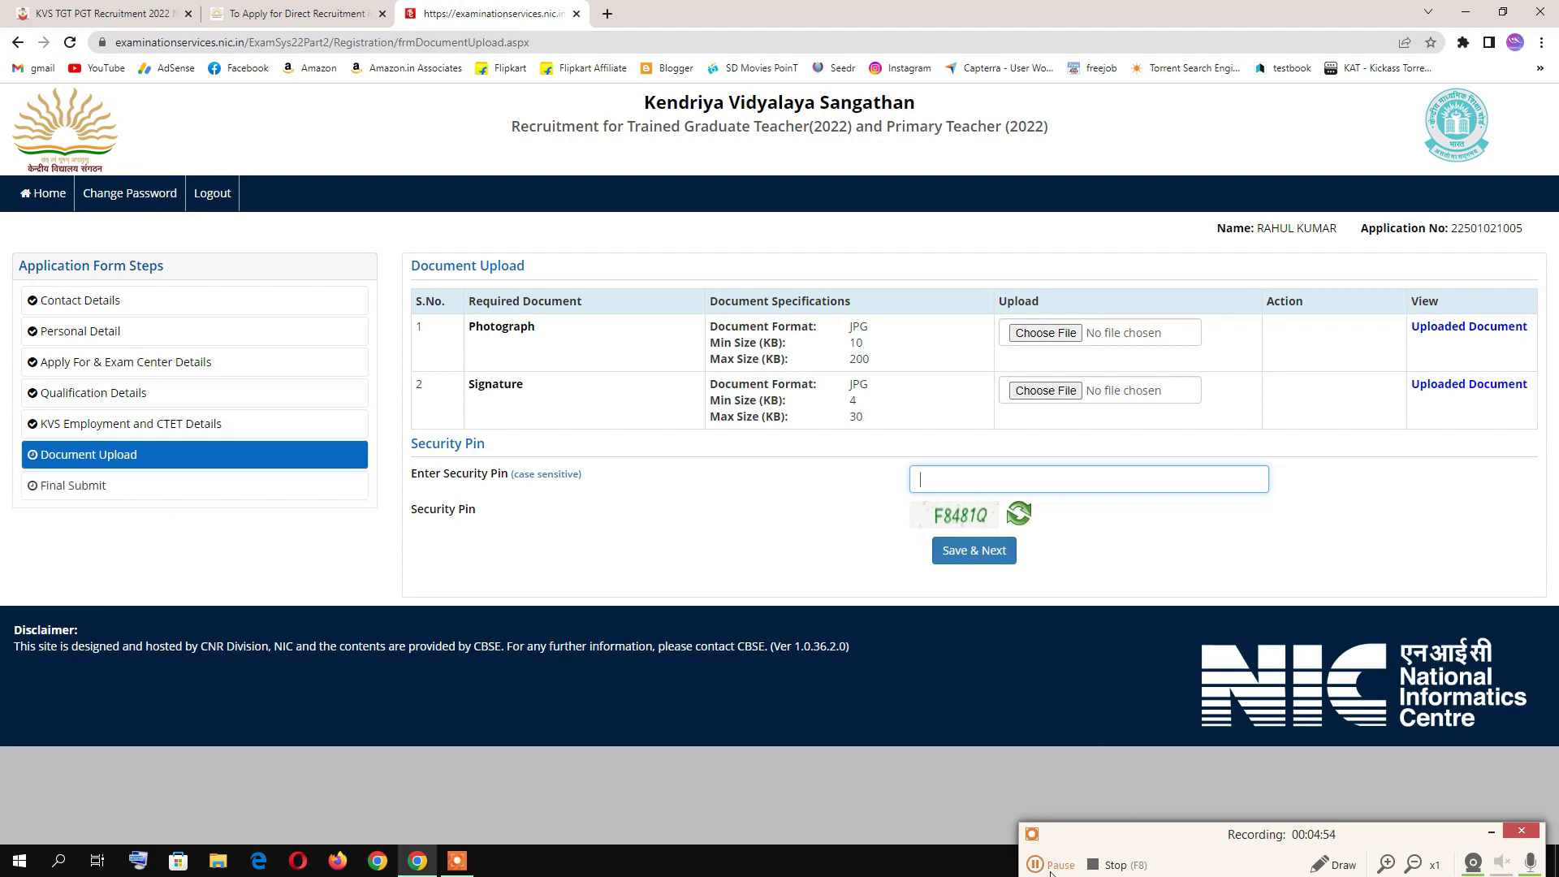
left_click(1056, 863)
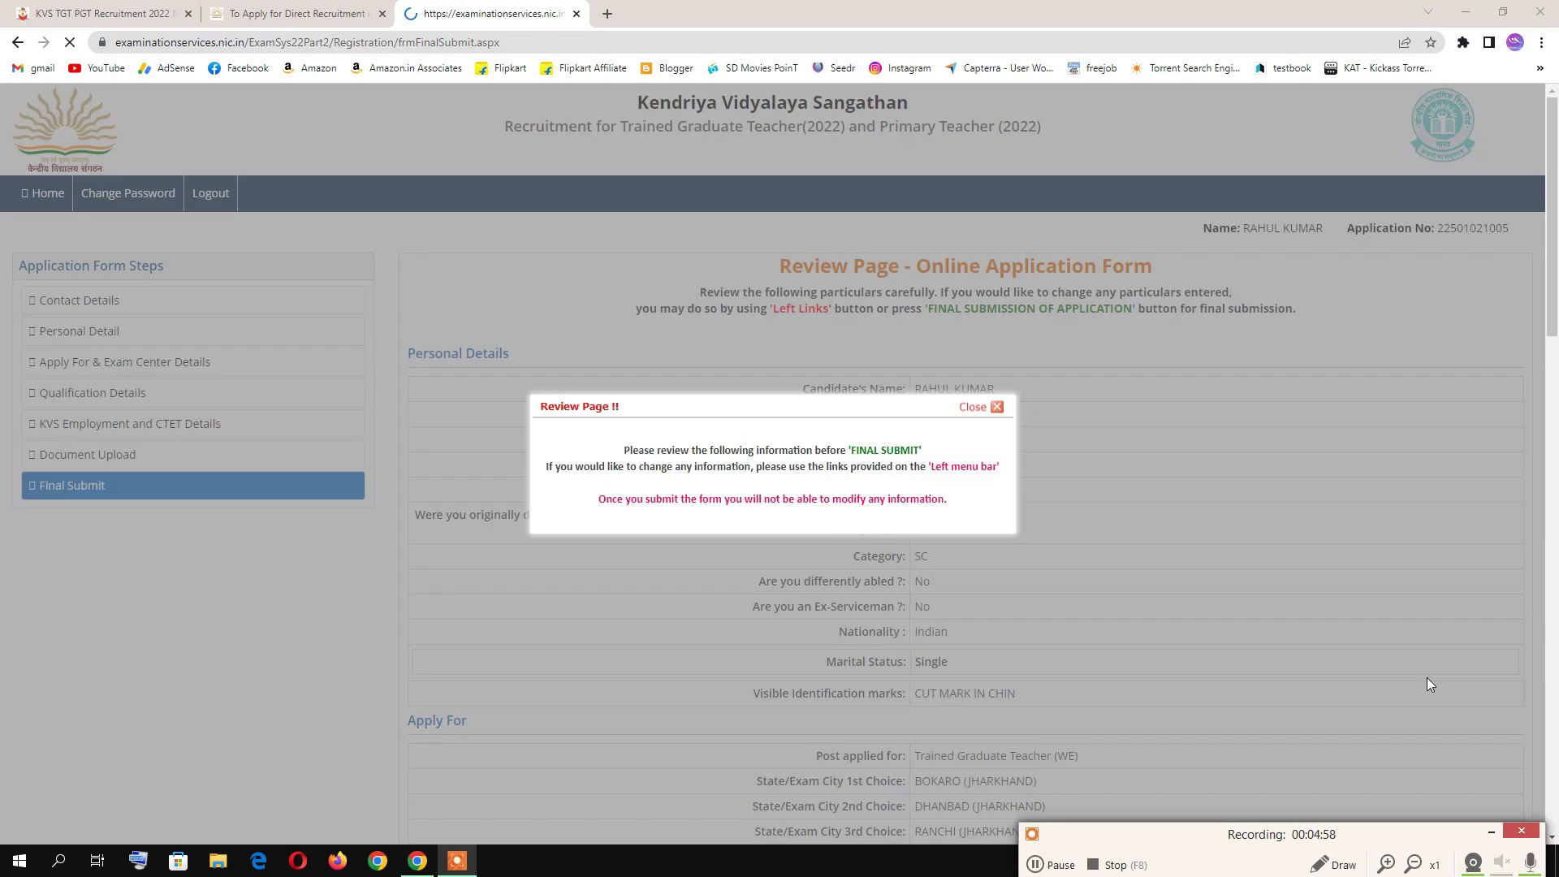
Close the 'Review Page !!' notice and scroll down to the particulars checklist and declaration
left_click(996, 407)
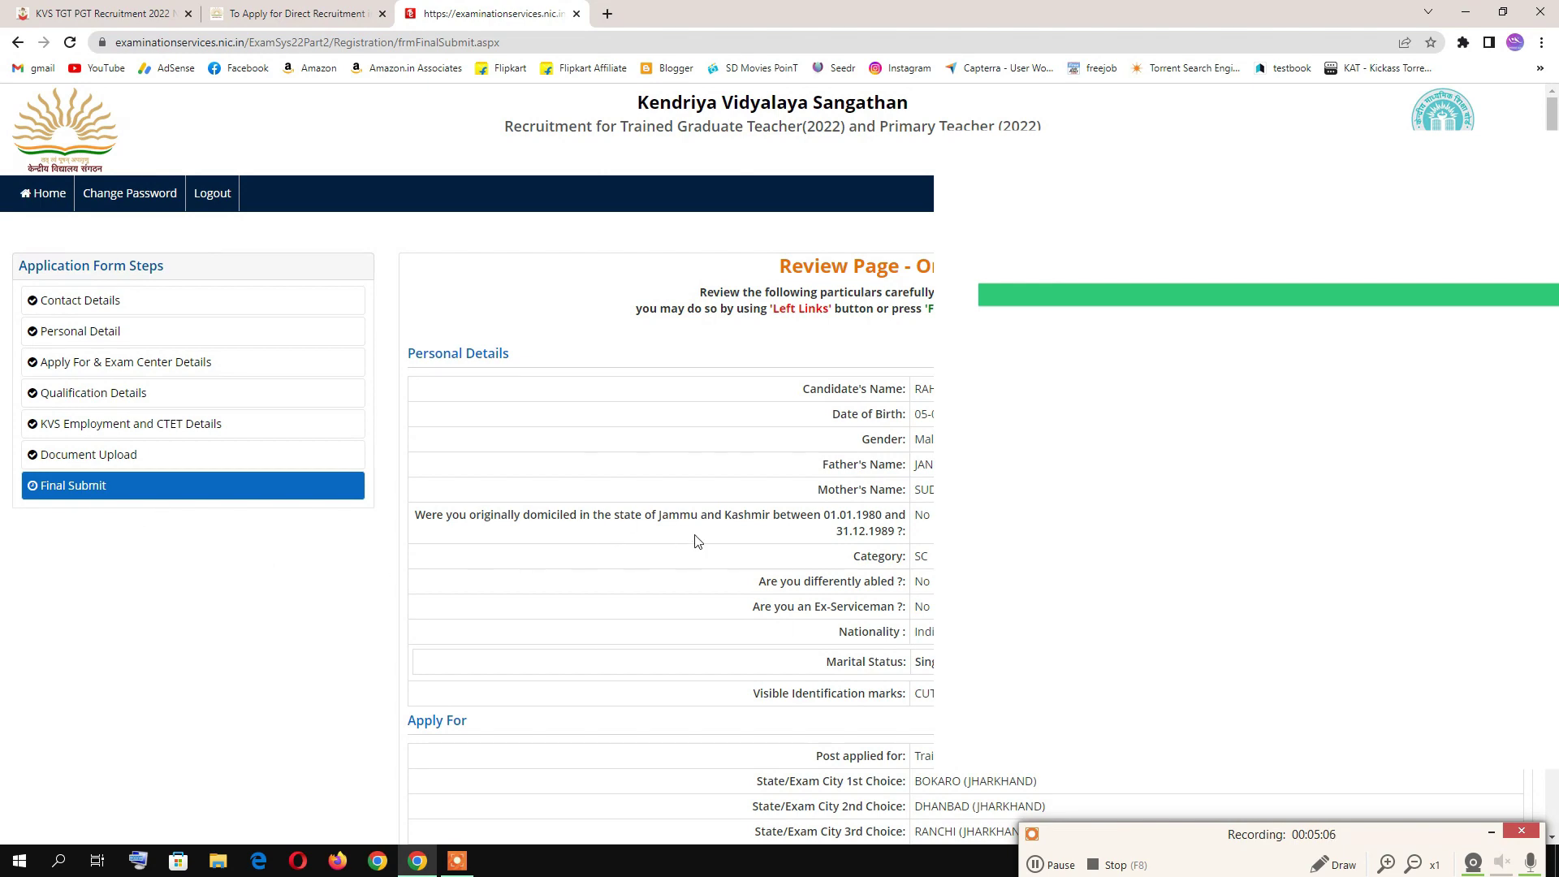
scroll(697, 541, "down", 2)
scroll(696, 542, "down", 18)
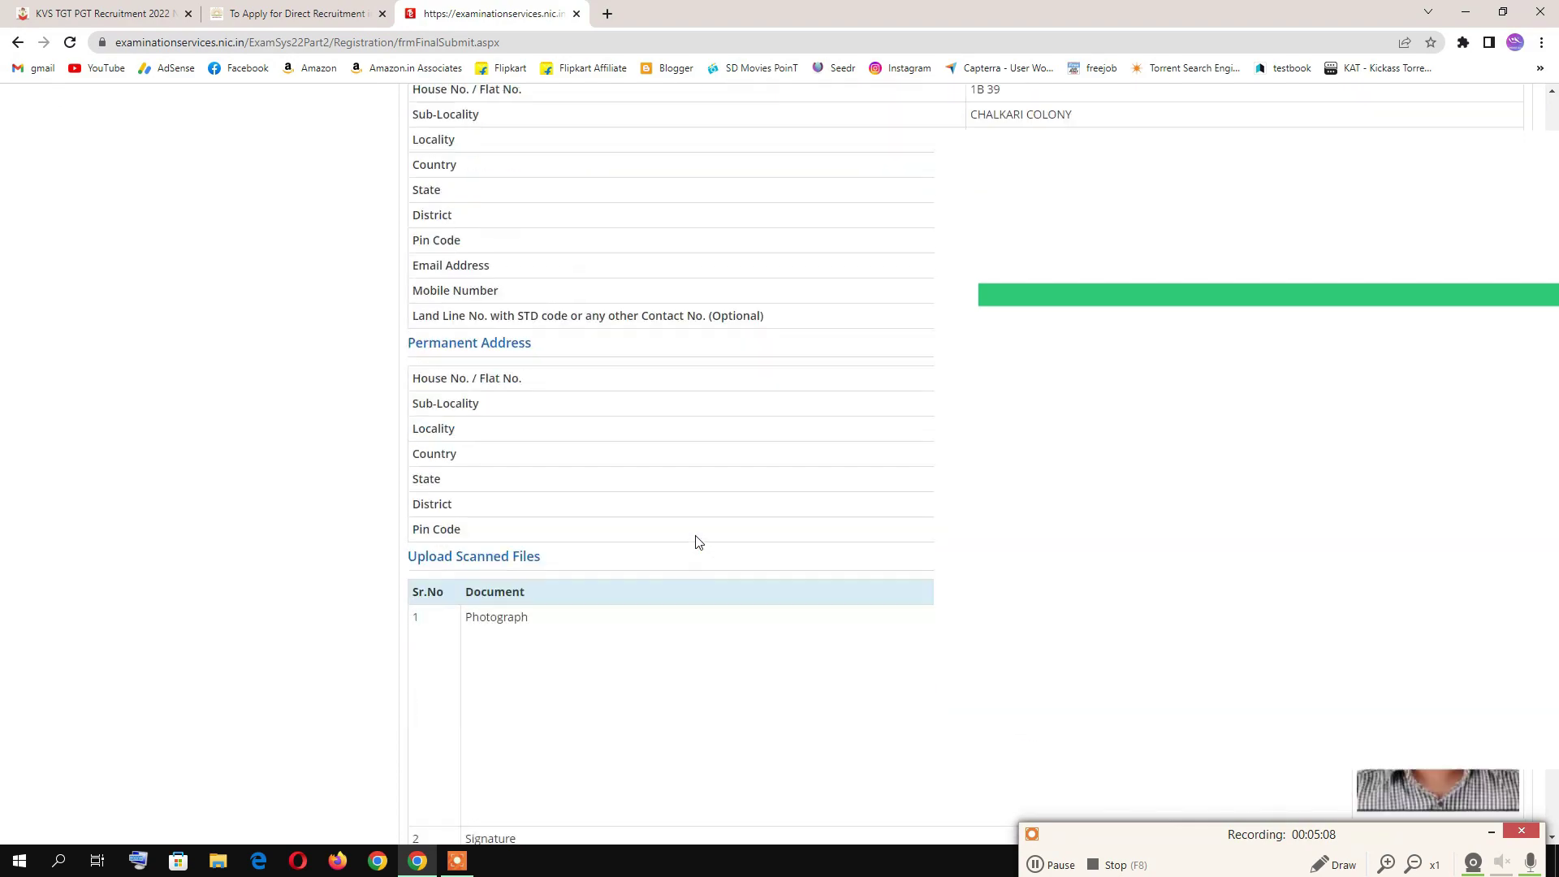
scroll(696, 542, "up", 11)
scroll(696, 544, "up", 12)
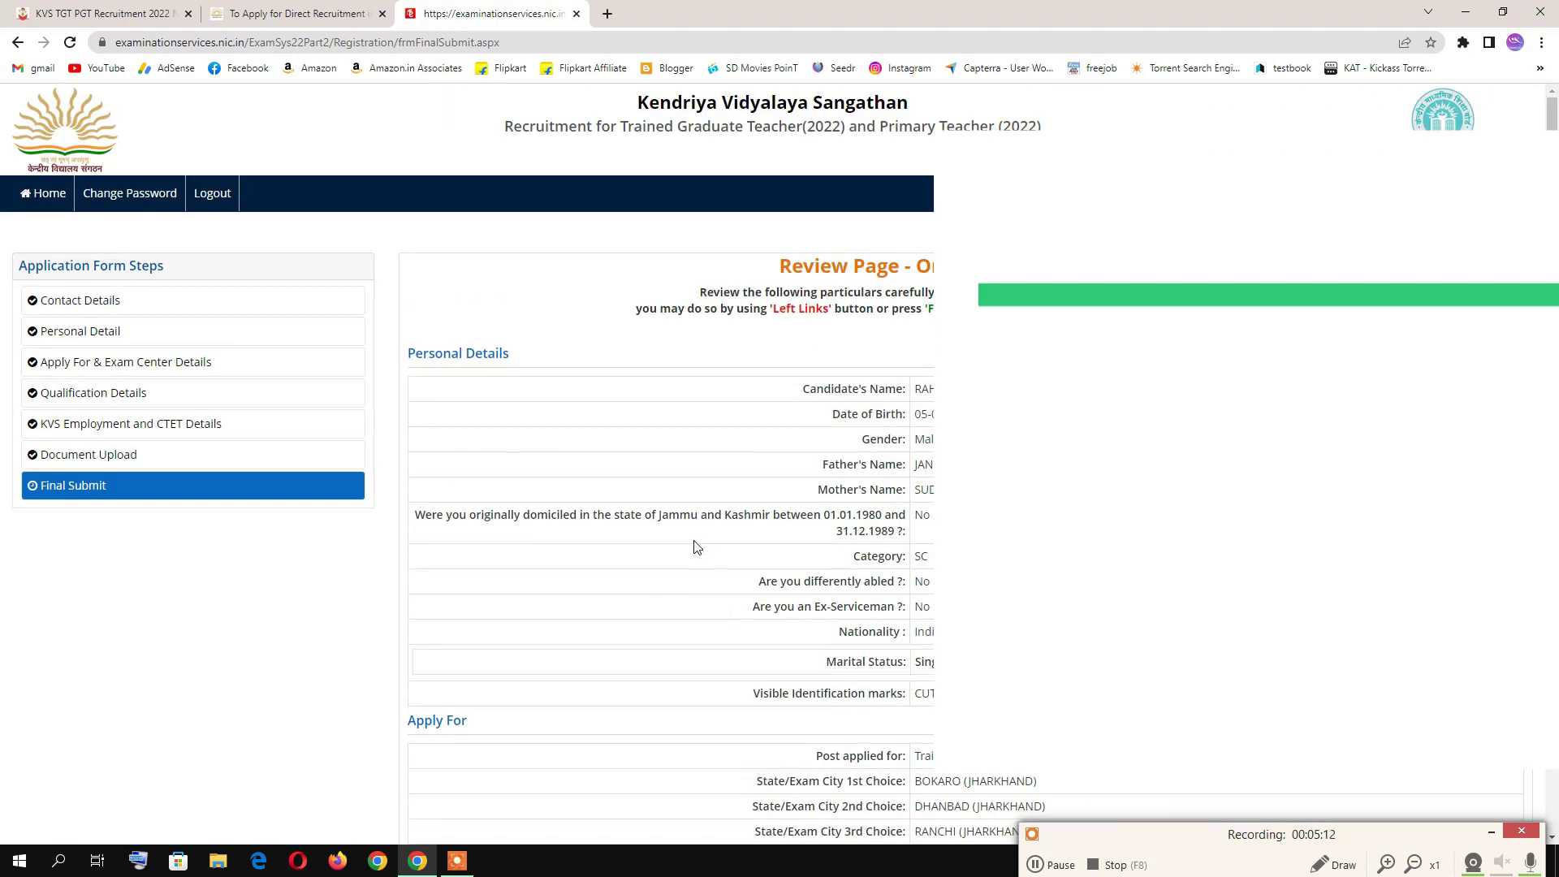
scroll(696, 544, "down", 20)
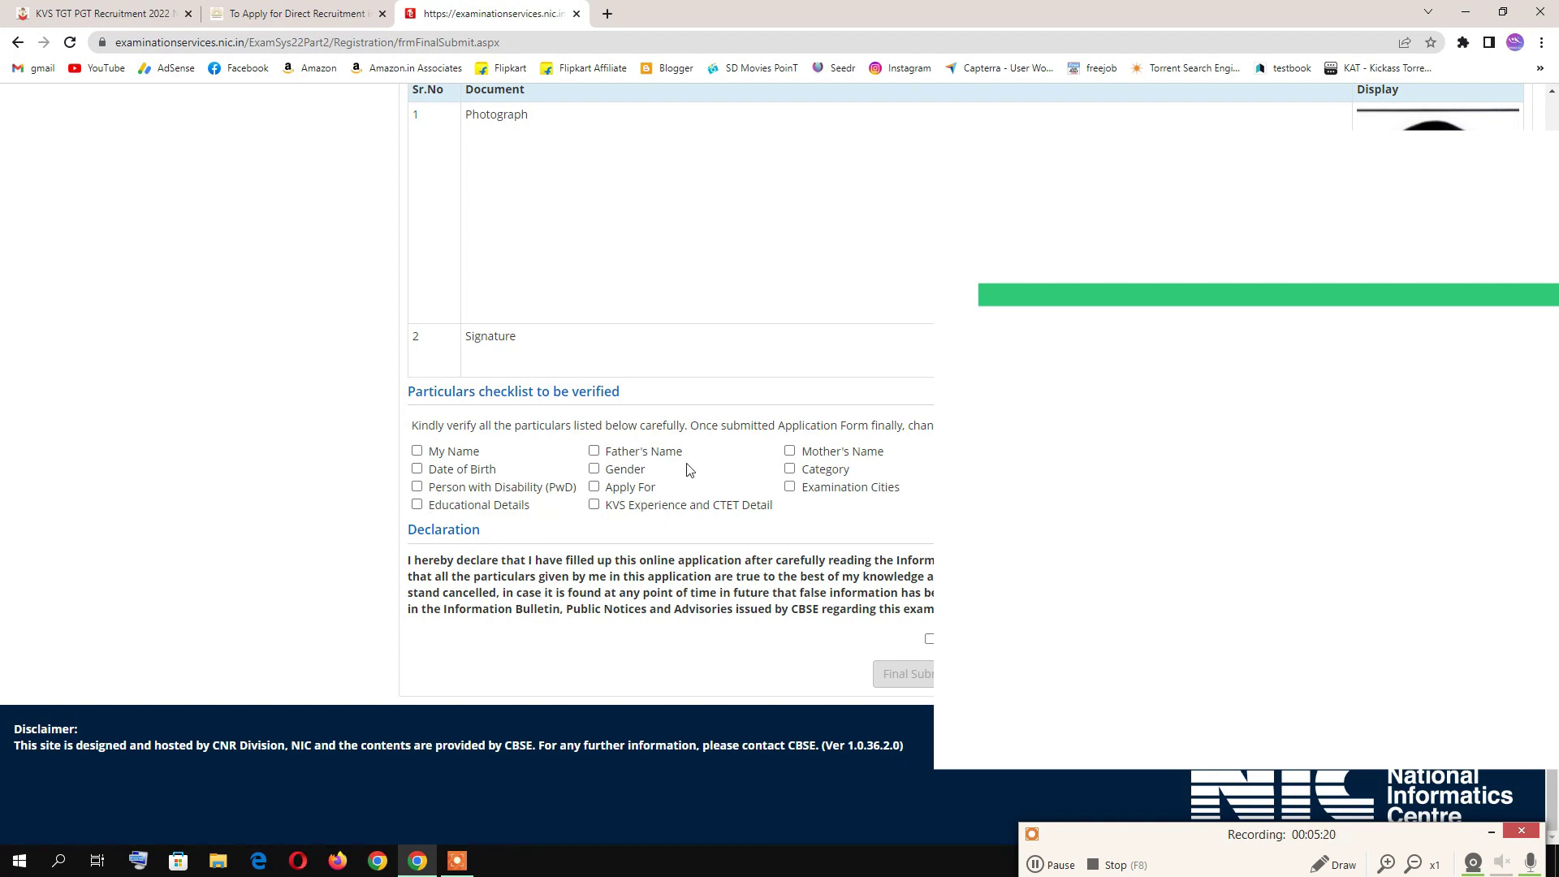
Tick Mother's Name and Examination Cities, try the declaration, and dismiss the unchecked-items alert
left_click(790, 451)
left_click(789, 487)
left_click(930, 641)
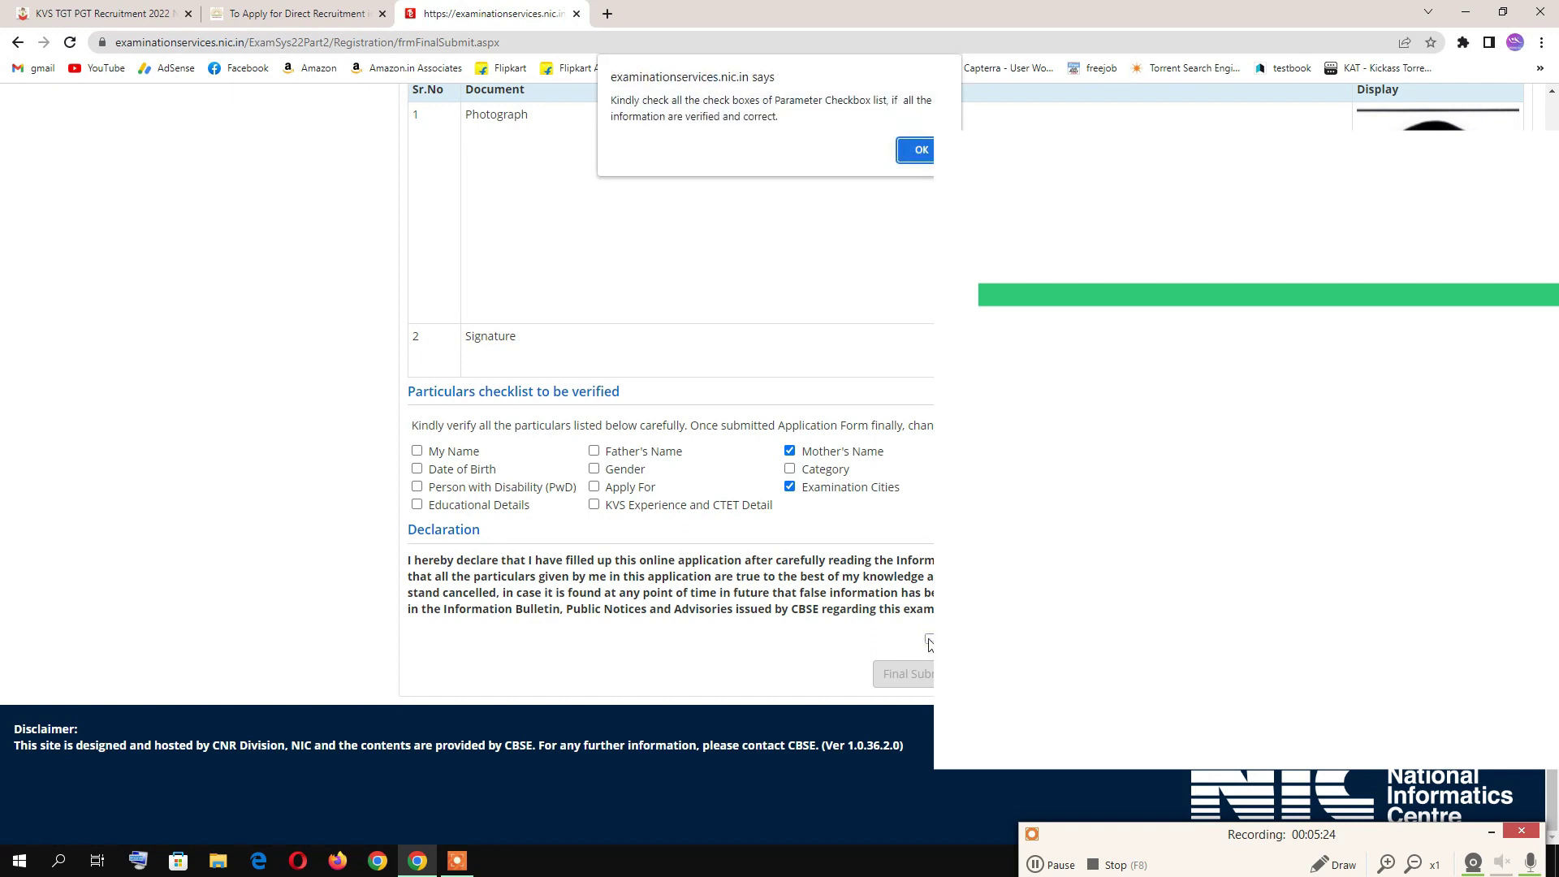
left_click(915, 155)
Tick the remaining checklist items, from Category and Gender through Educational Details
left_click(789, 469)
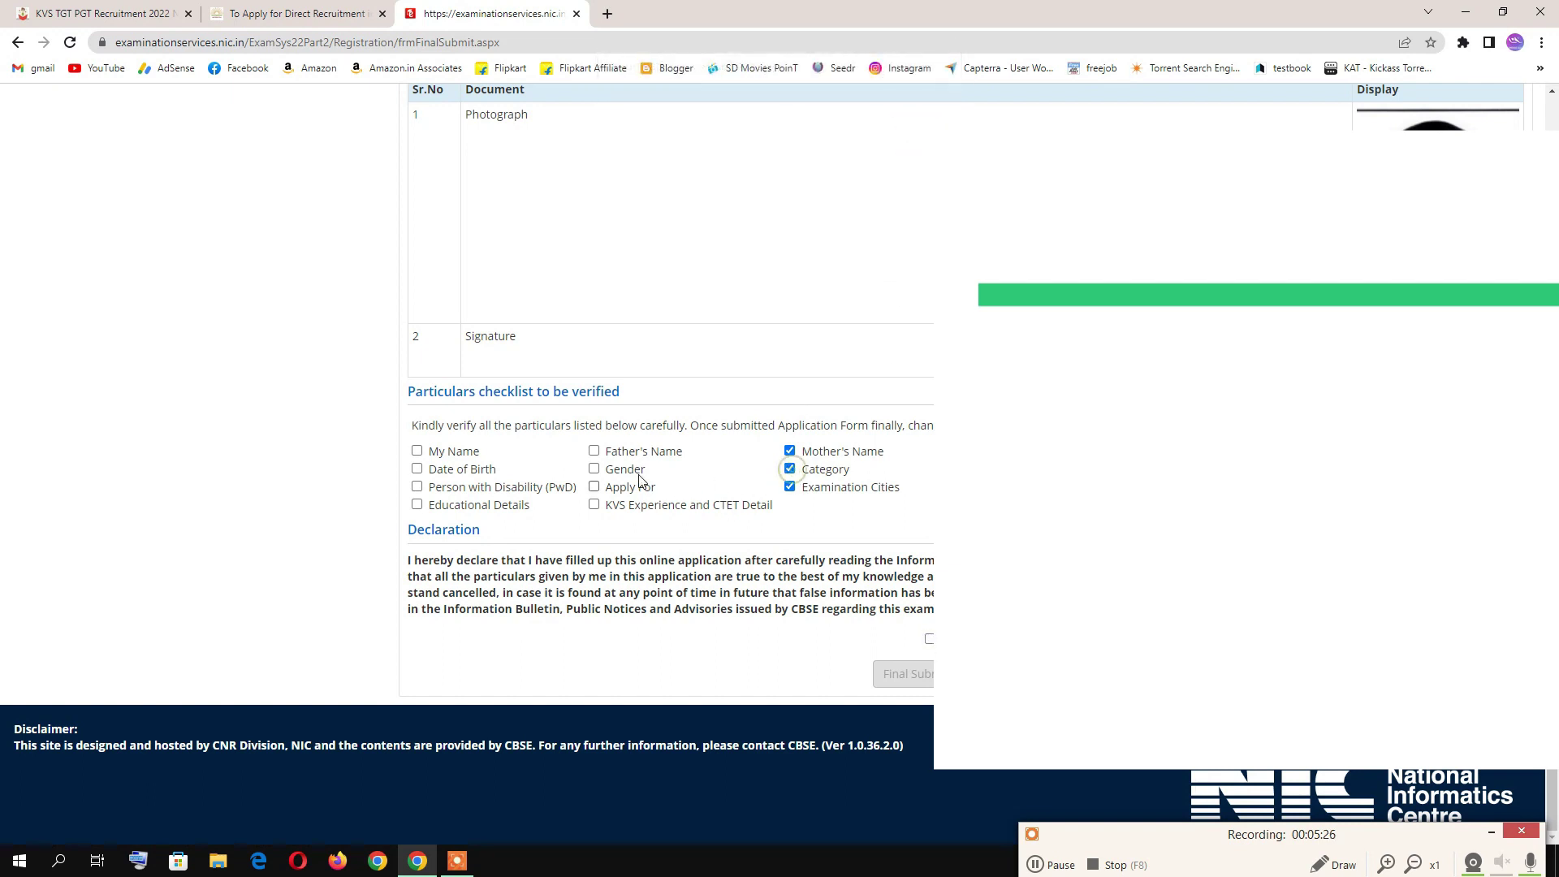
left_click(594, 468)
left_click(594, 486)
left_click(594, 504)
left_click(594, 451)
left_click(417, 452)
left_click(417, 469)
left_click(417, 487)
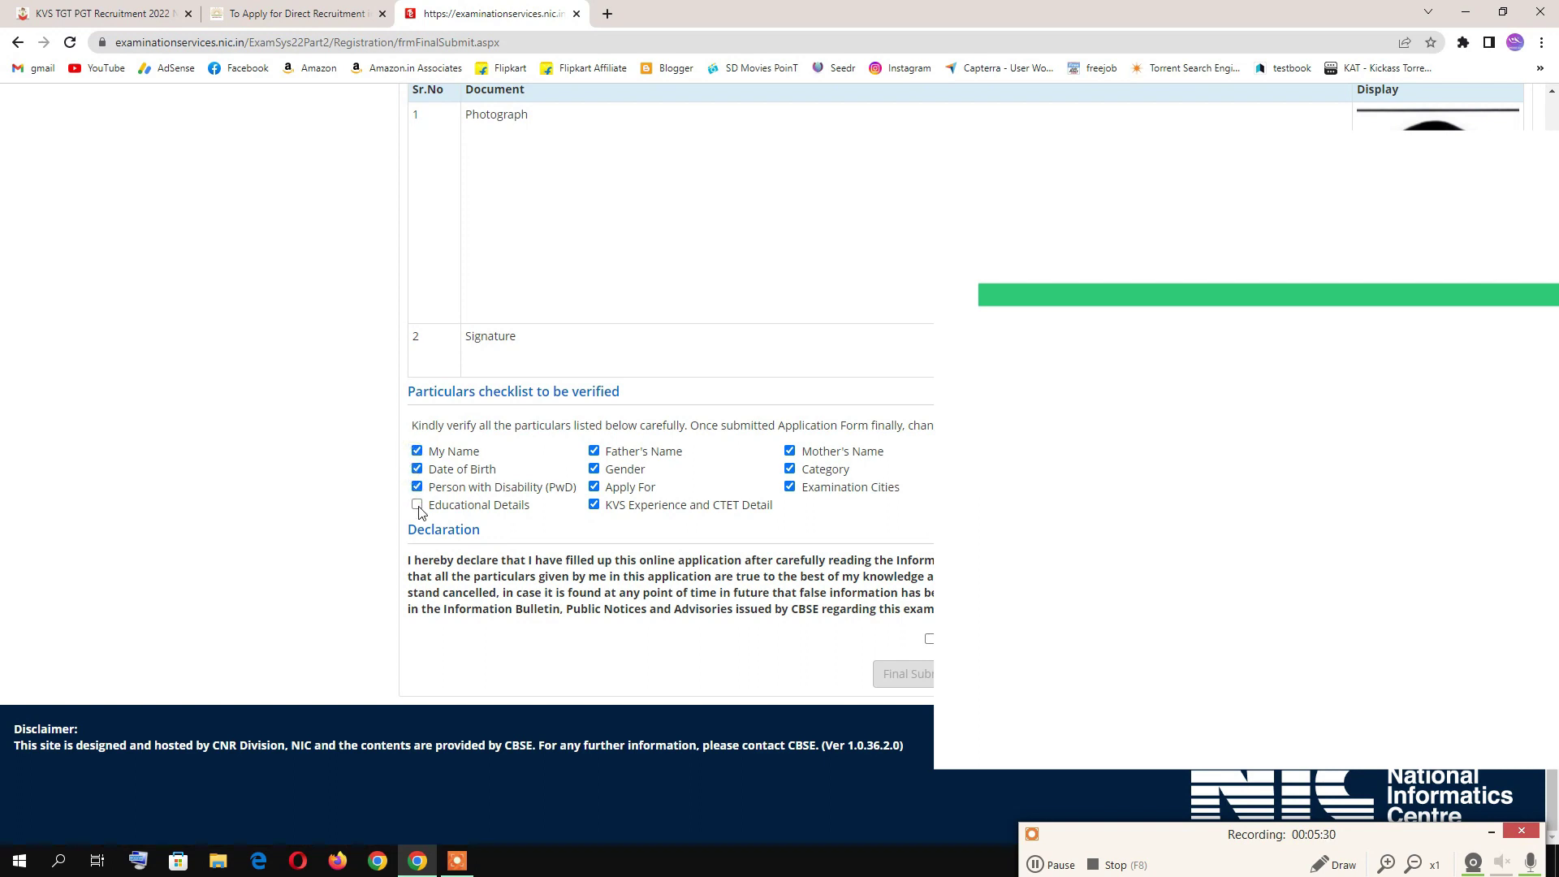
left_click(417, 504)
Accept the declaration, then Final Submit the application and confirm with Yes
left_click(929, 640)
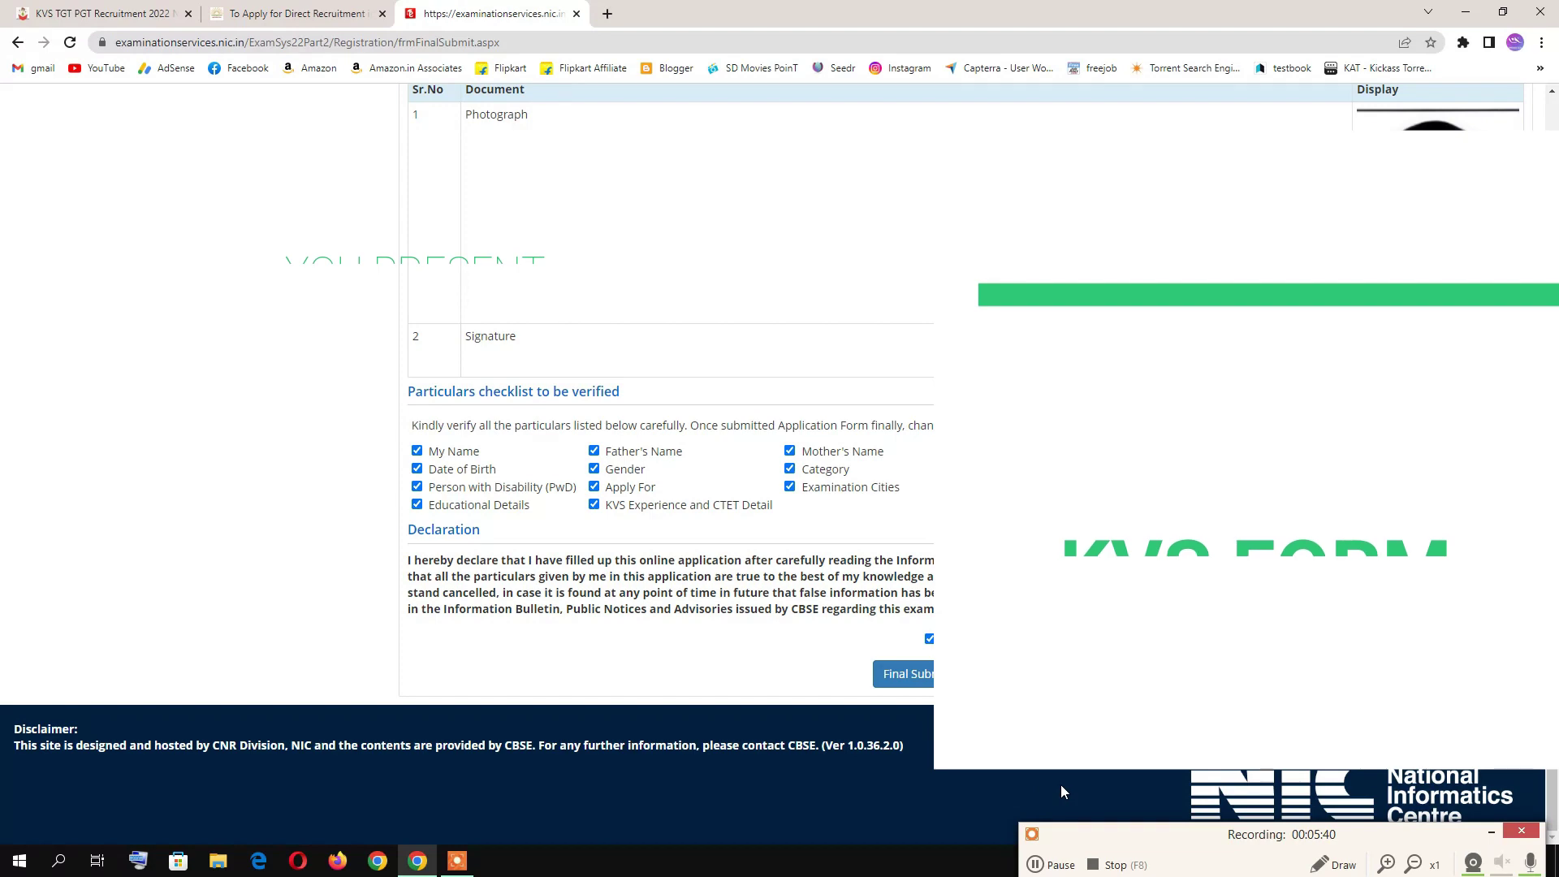
left_click(920, 684)
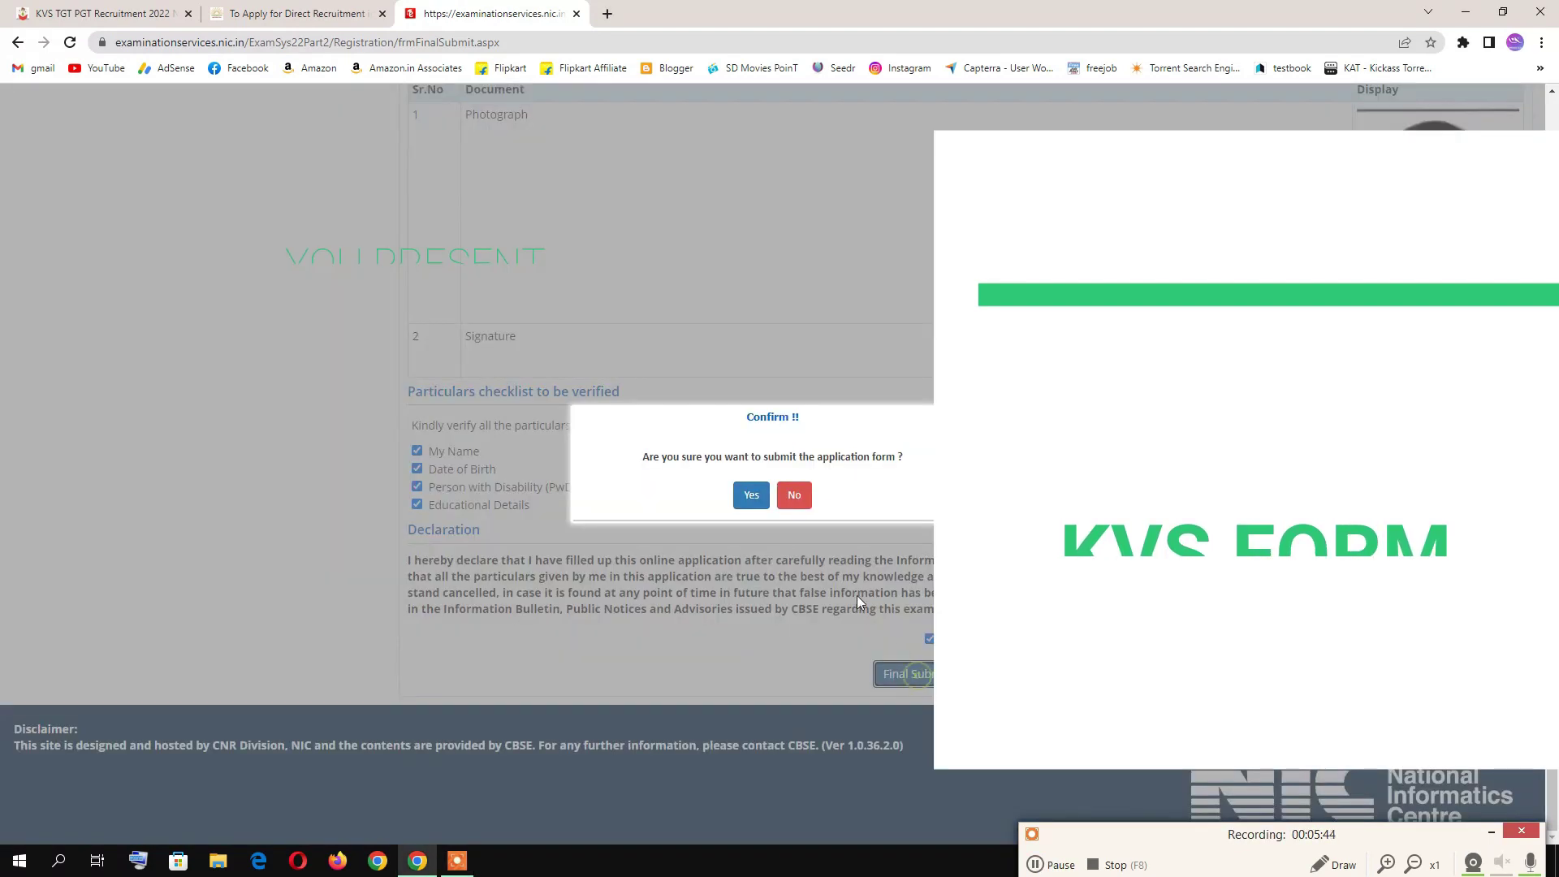
left_click(746, 494)
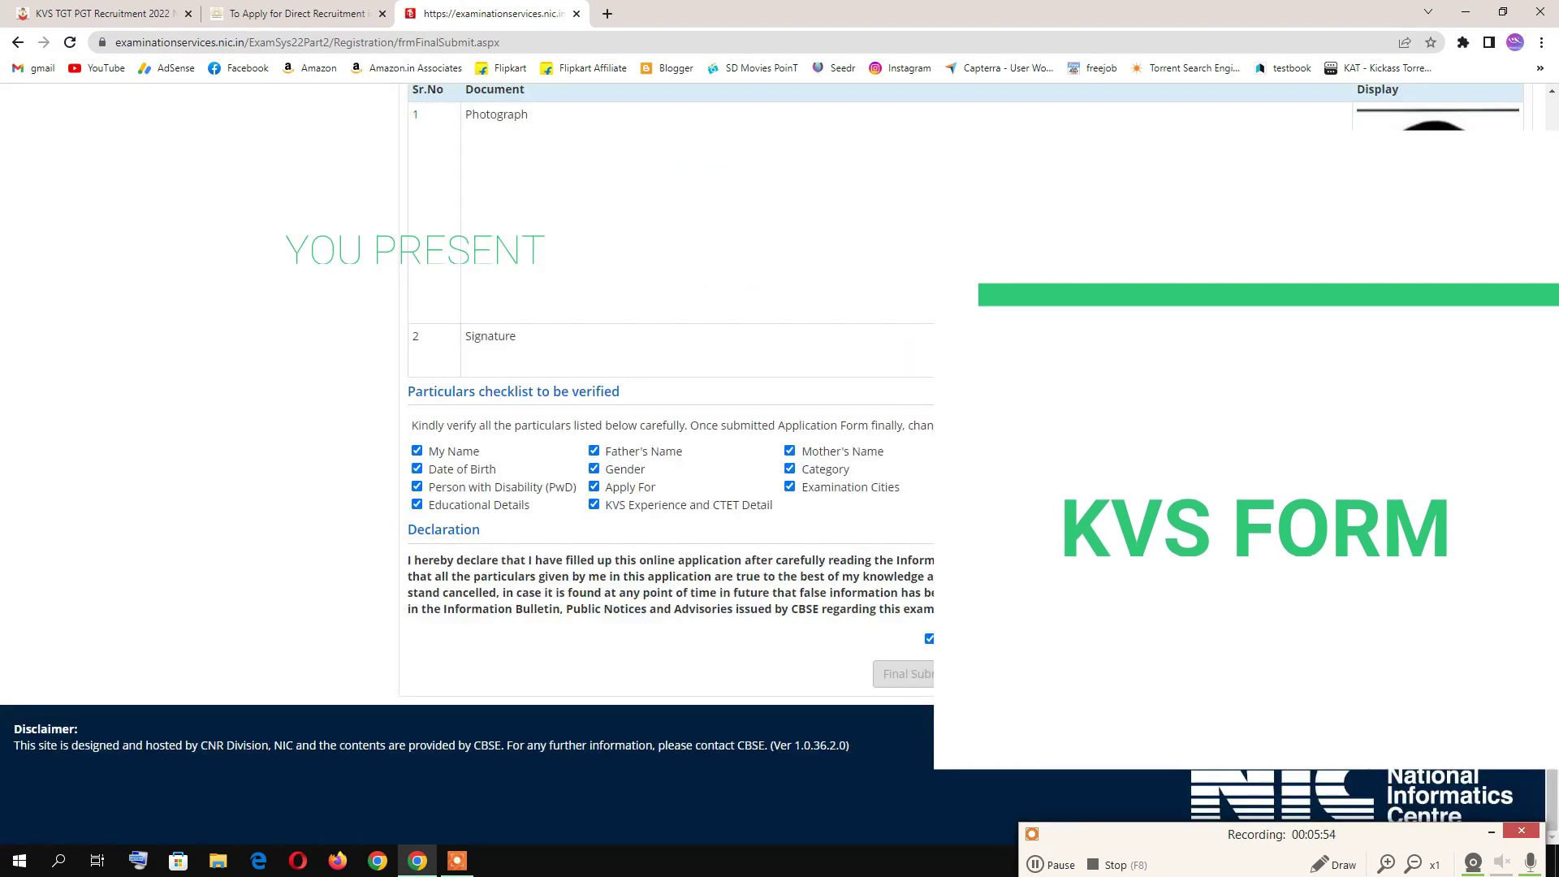
Return from the top of the review page to the Candidate Home Page
scroll(925, 591, "up", 1)
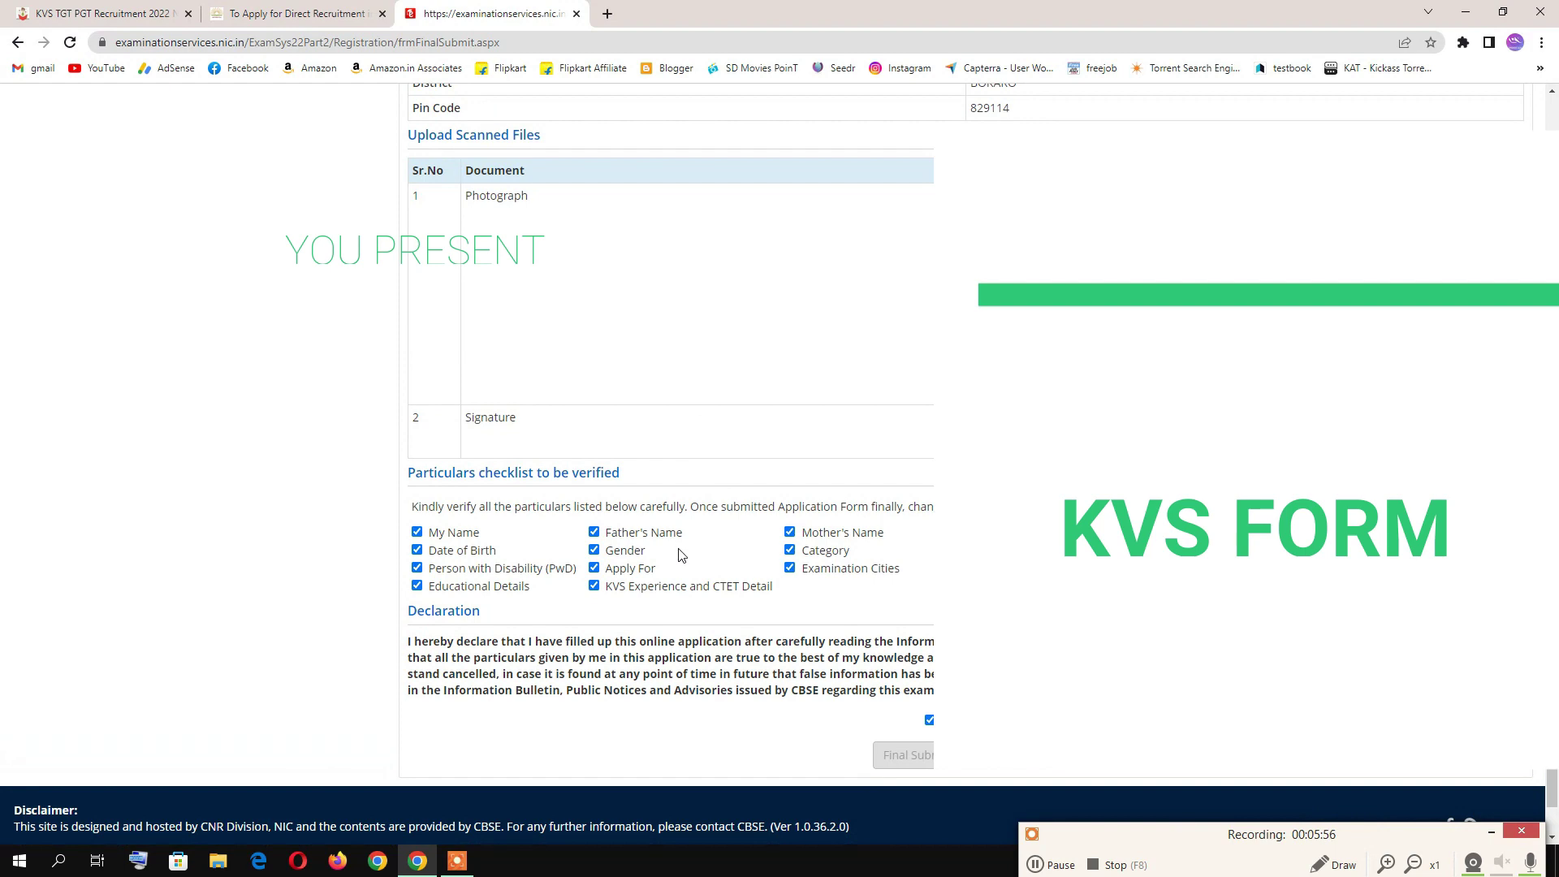
scroll(680, 554, "up", 15)
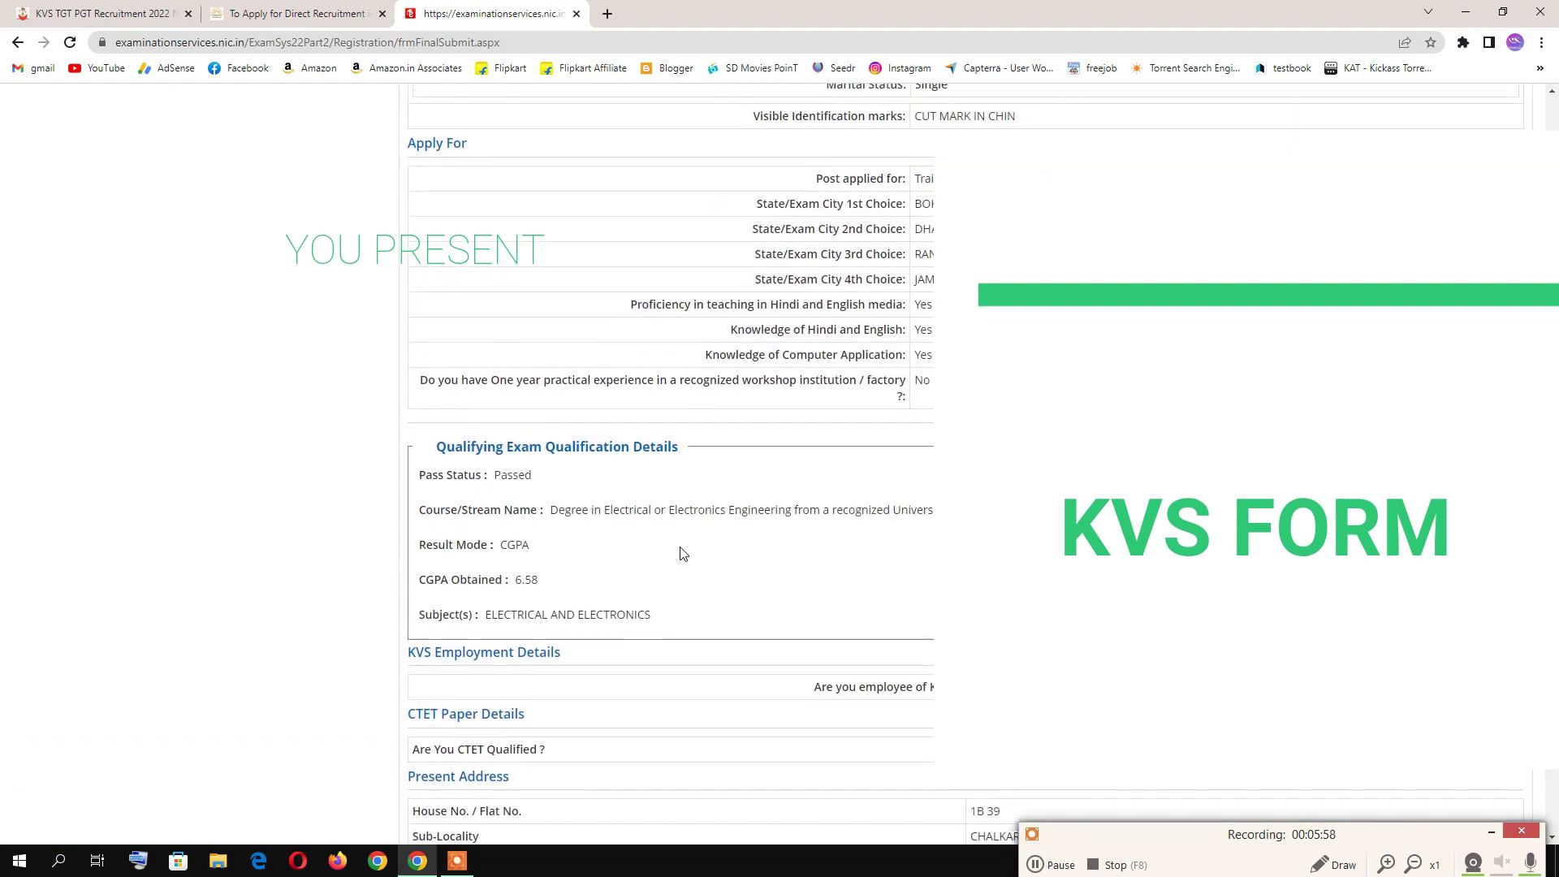
scroll(681, 554, "up", 5)
scroll(680, 554, "up", 3)
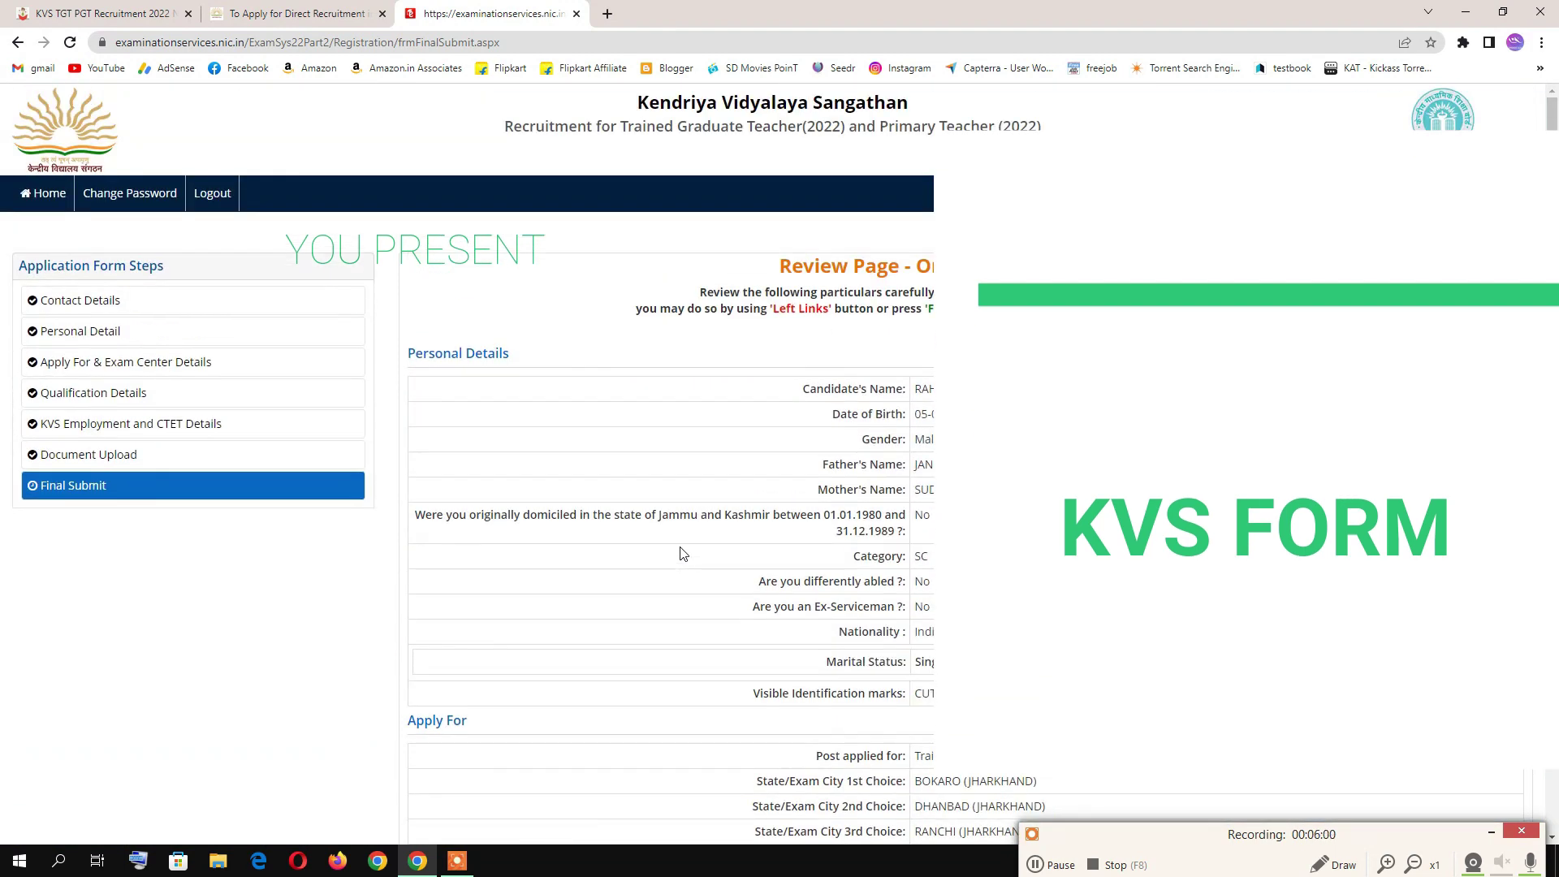
left_click(1056, 865)
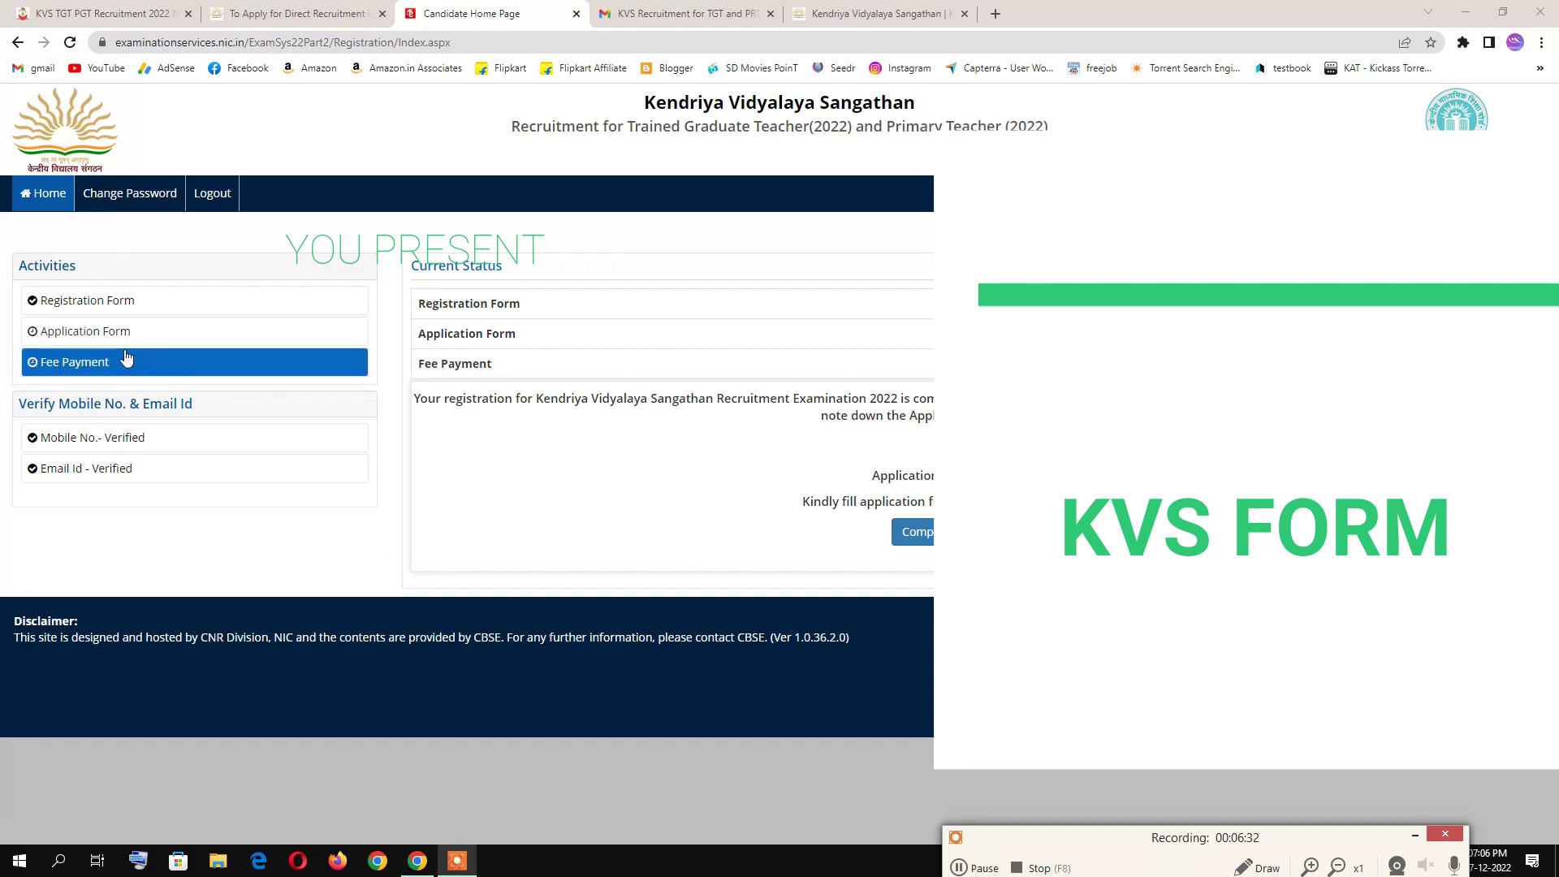
Reopen the Final Submit review page from the Application Form steps, reload it, and review it
left_click(99, 332)
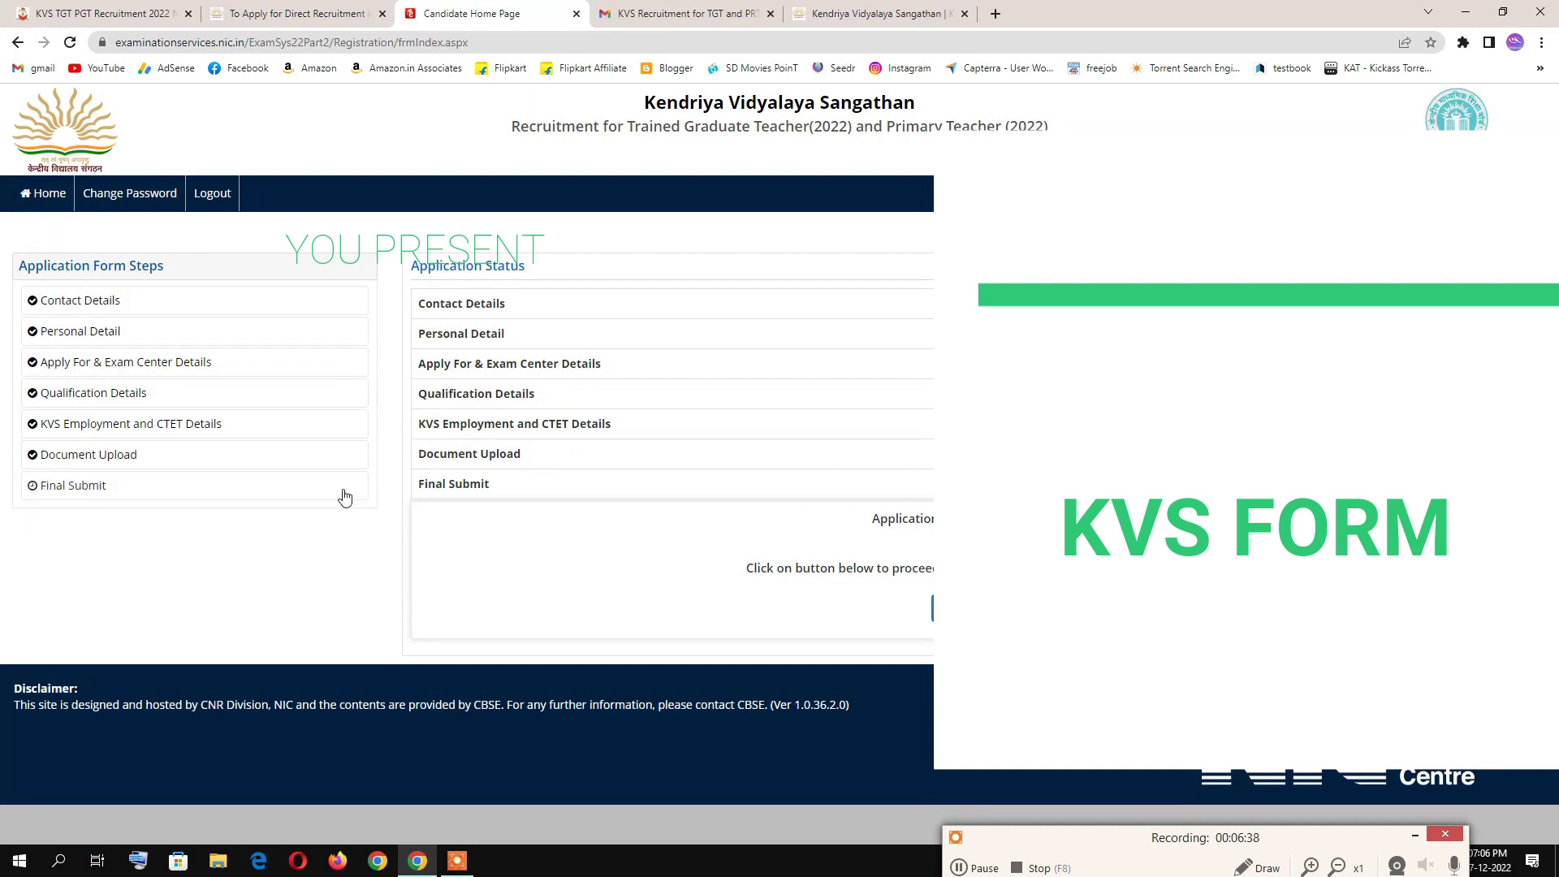
left_click(171, 493)
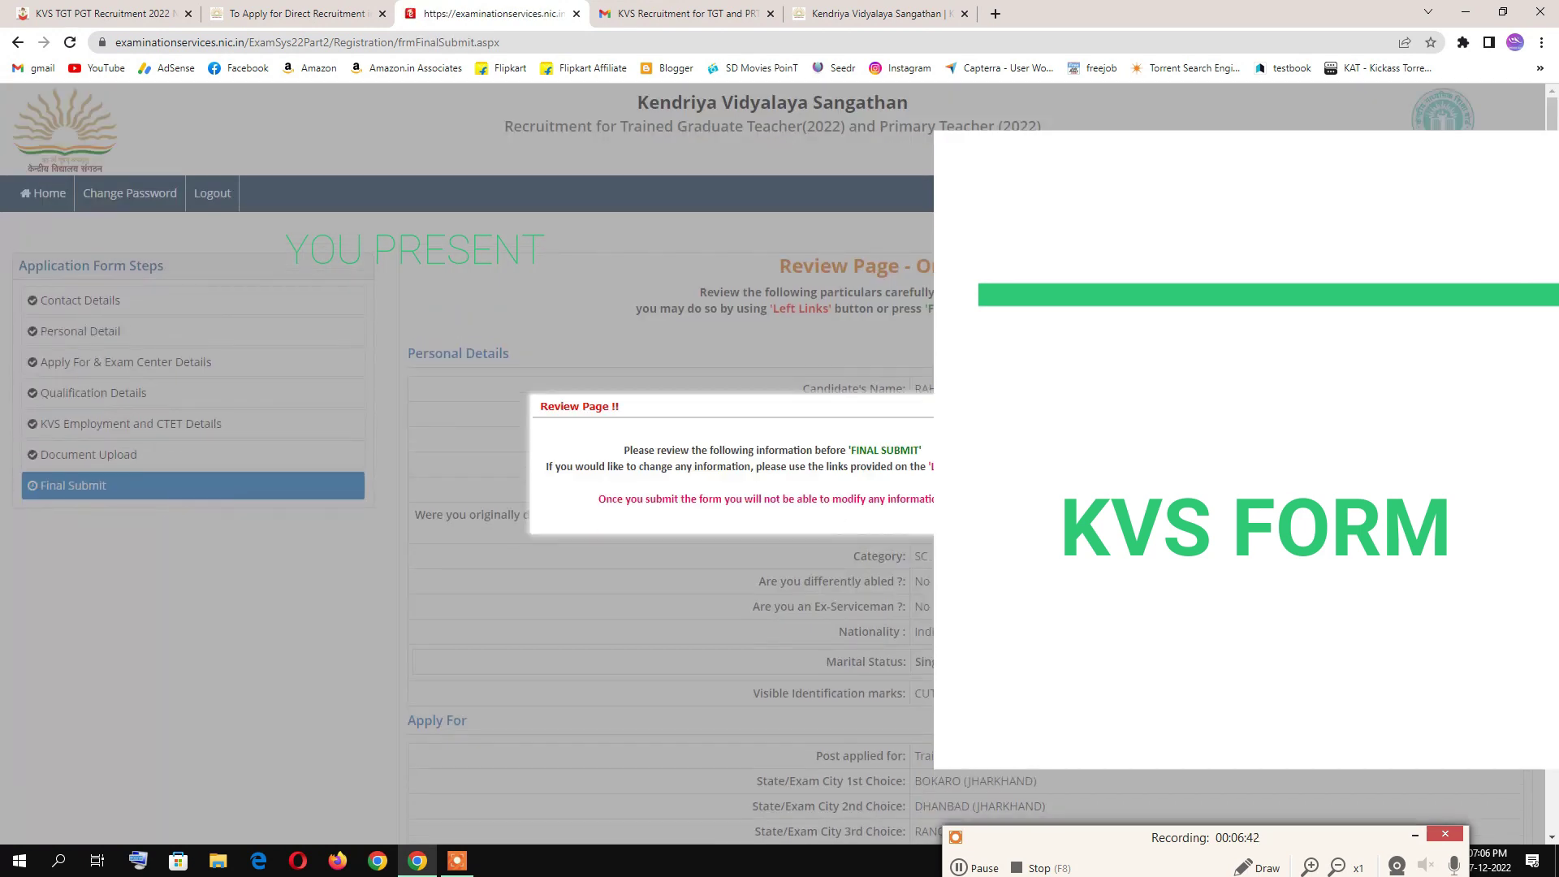
scroll(771, 463, "down", 20)
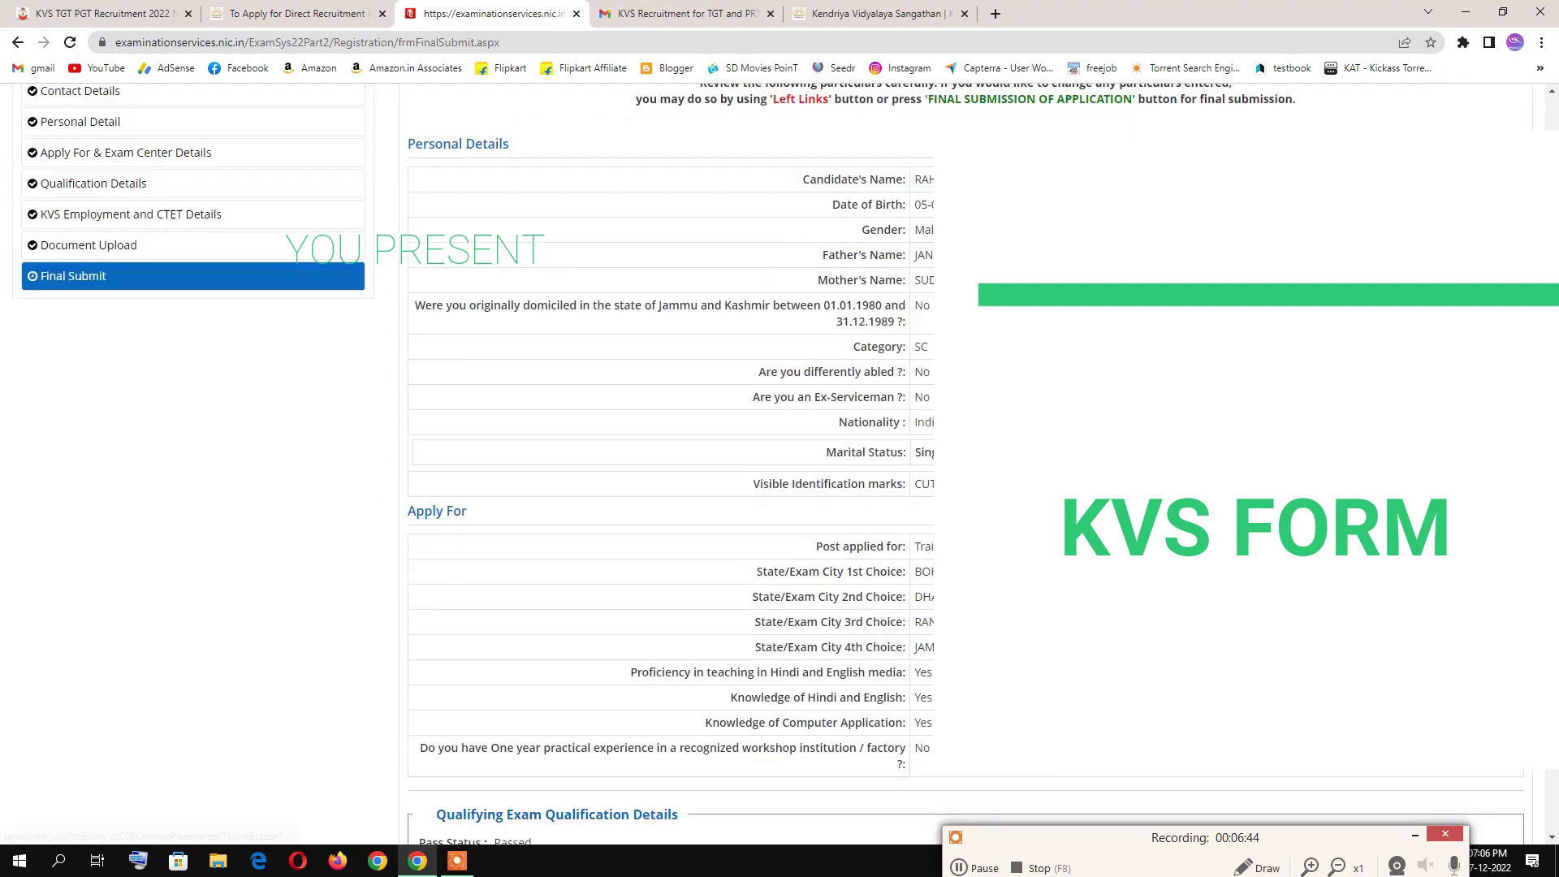
scroll(671, 463, "up", 2)
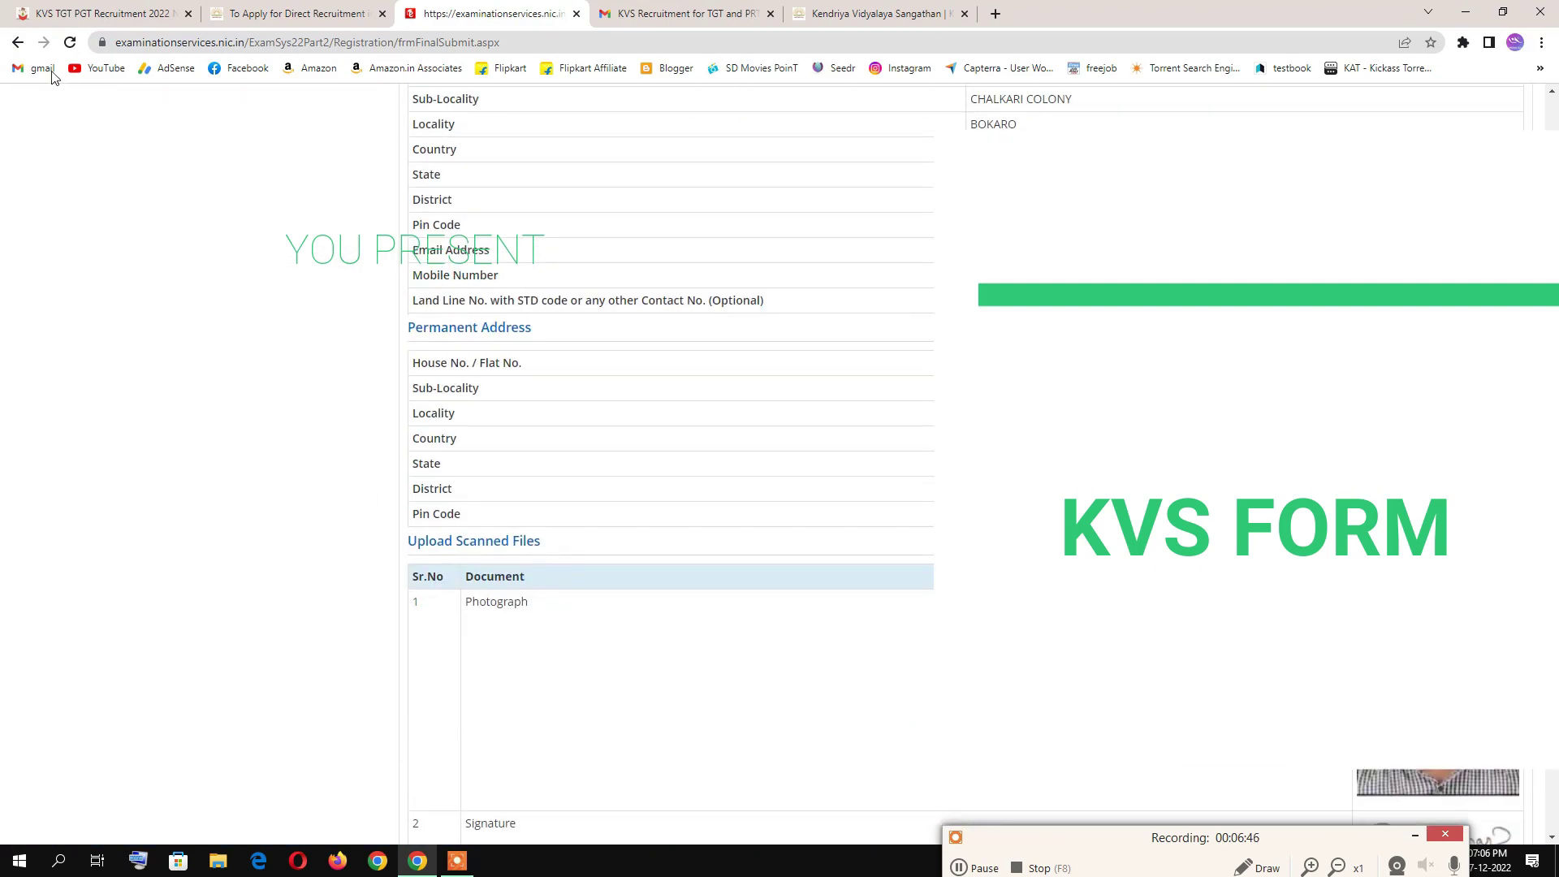
left_click(17, 42)
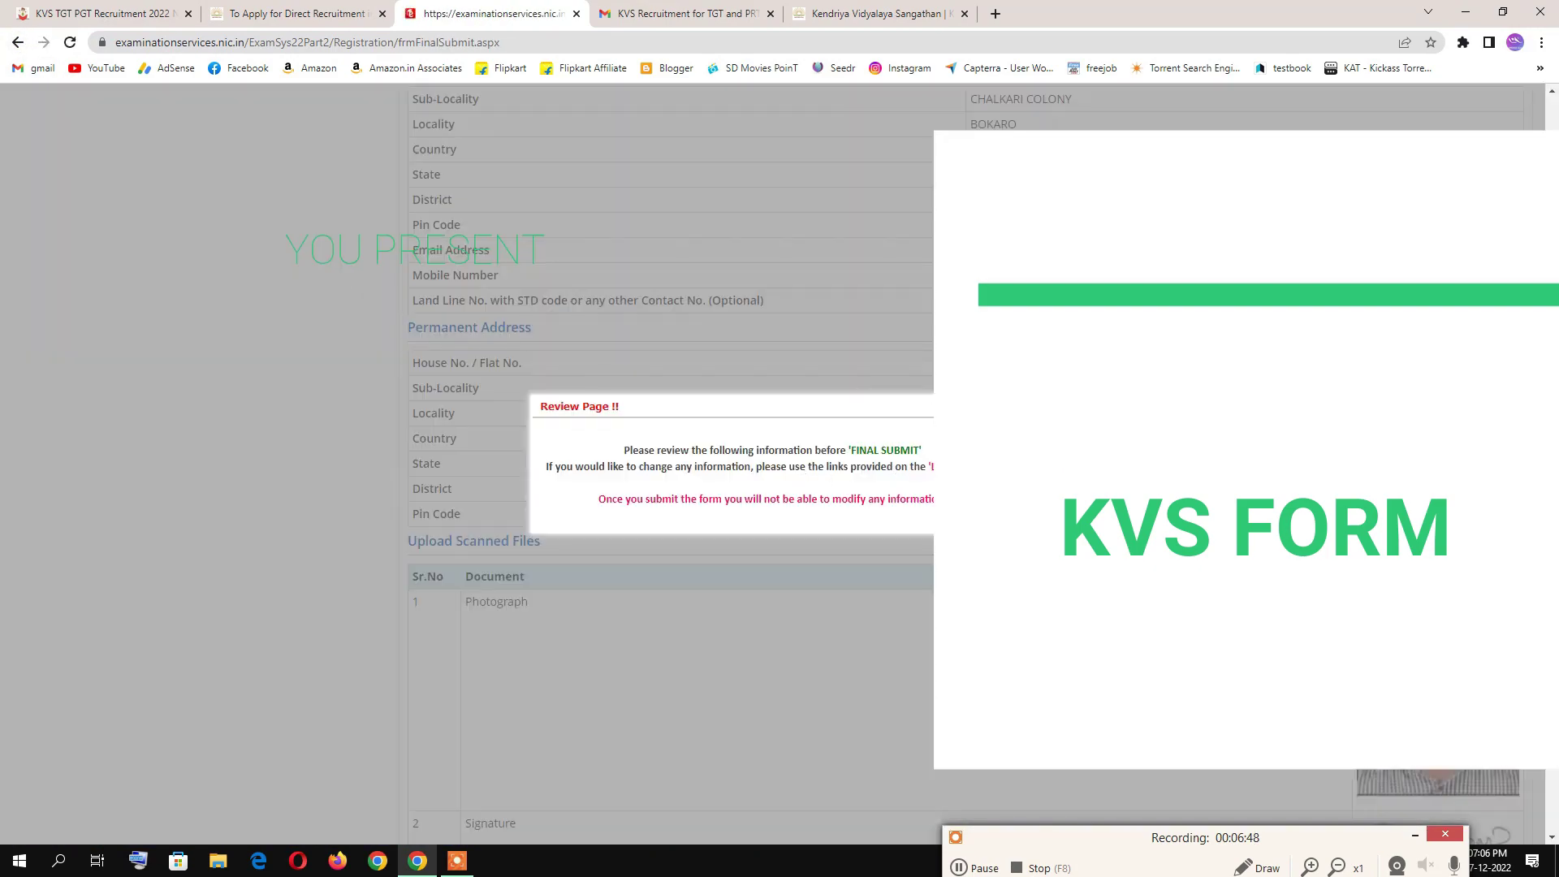
scroll(569, 406, "up", 15)
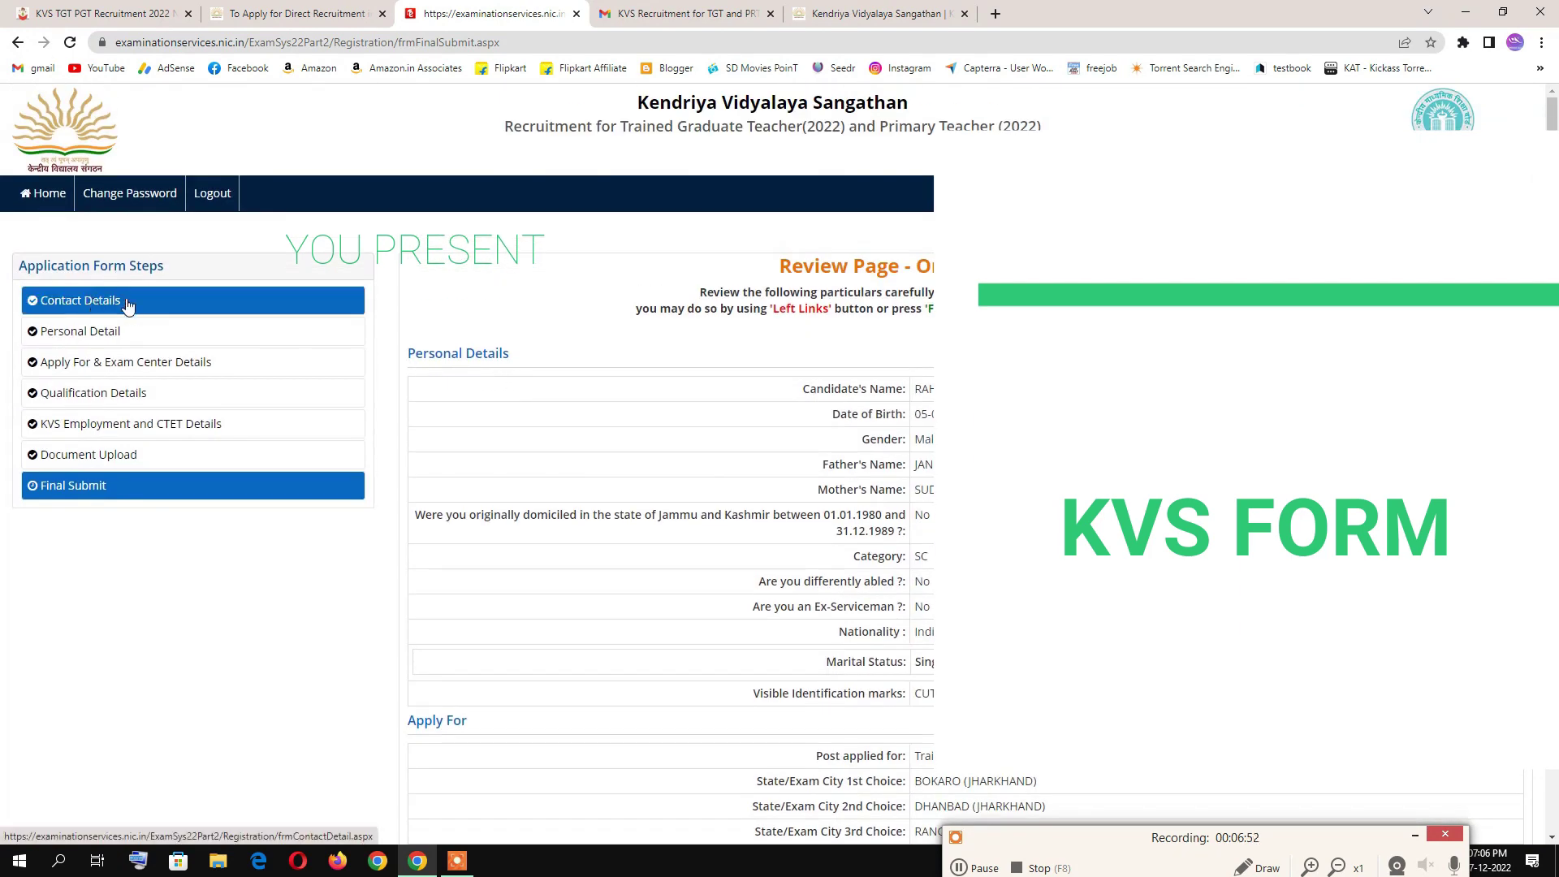
scroll(852, 502, "down", 15)
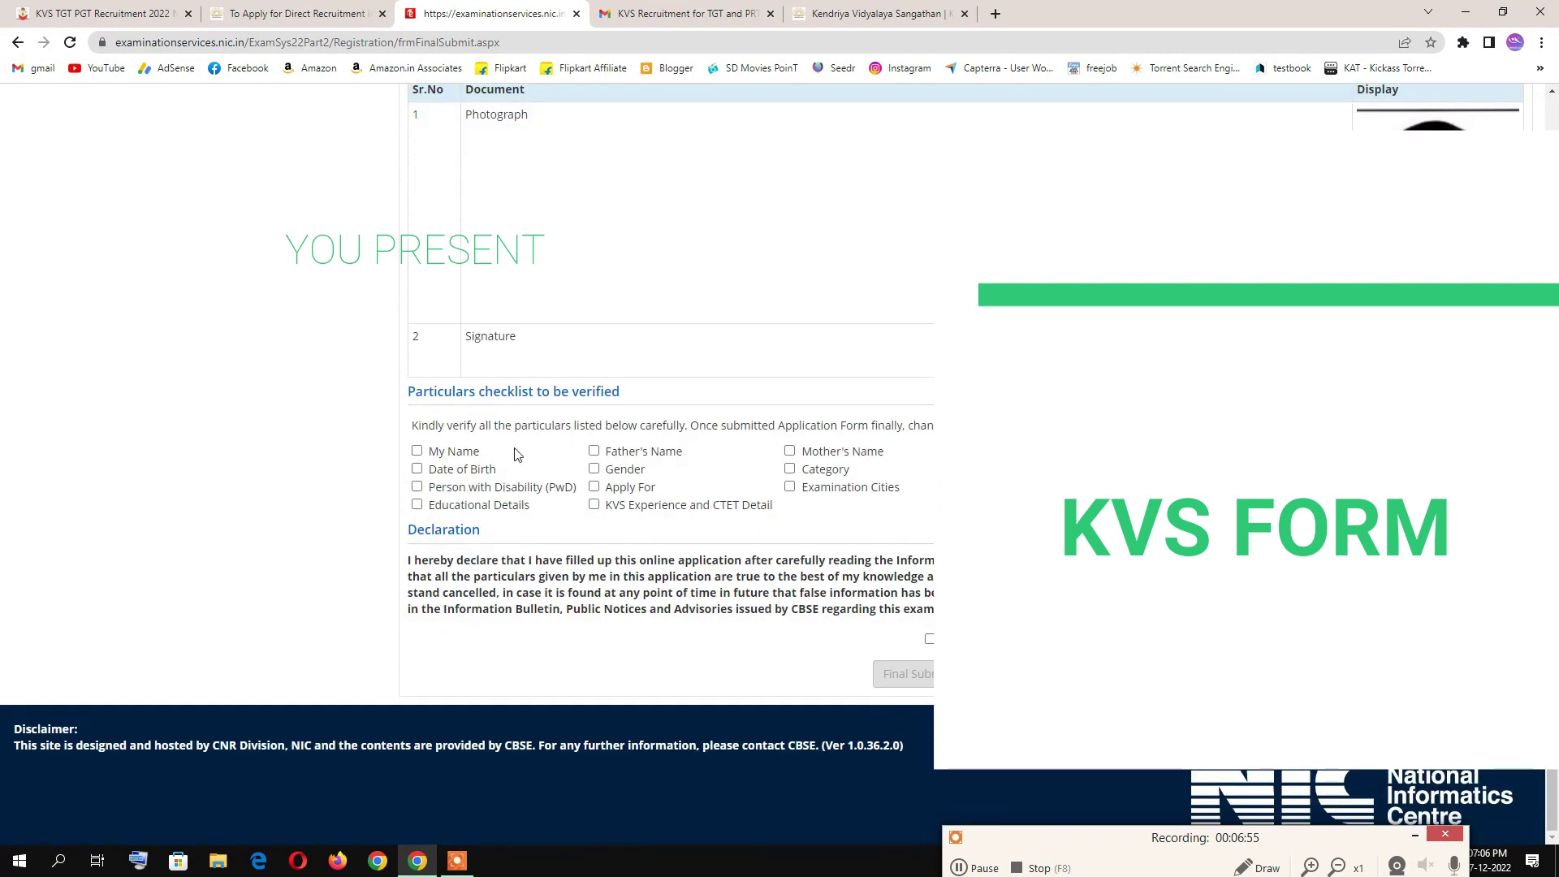
left_click(979, 865)
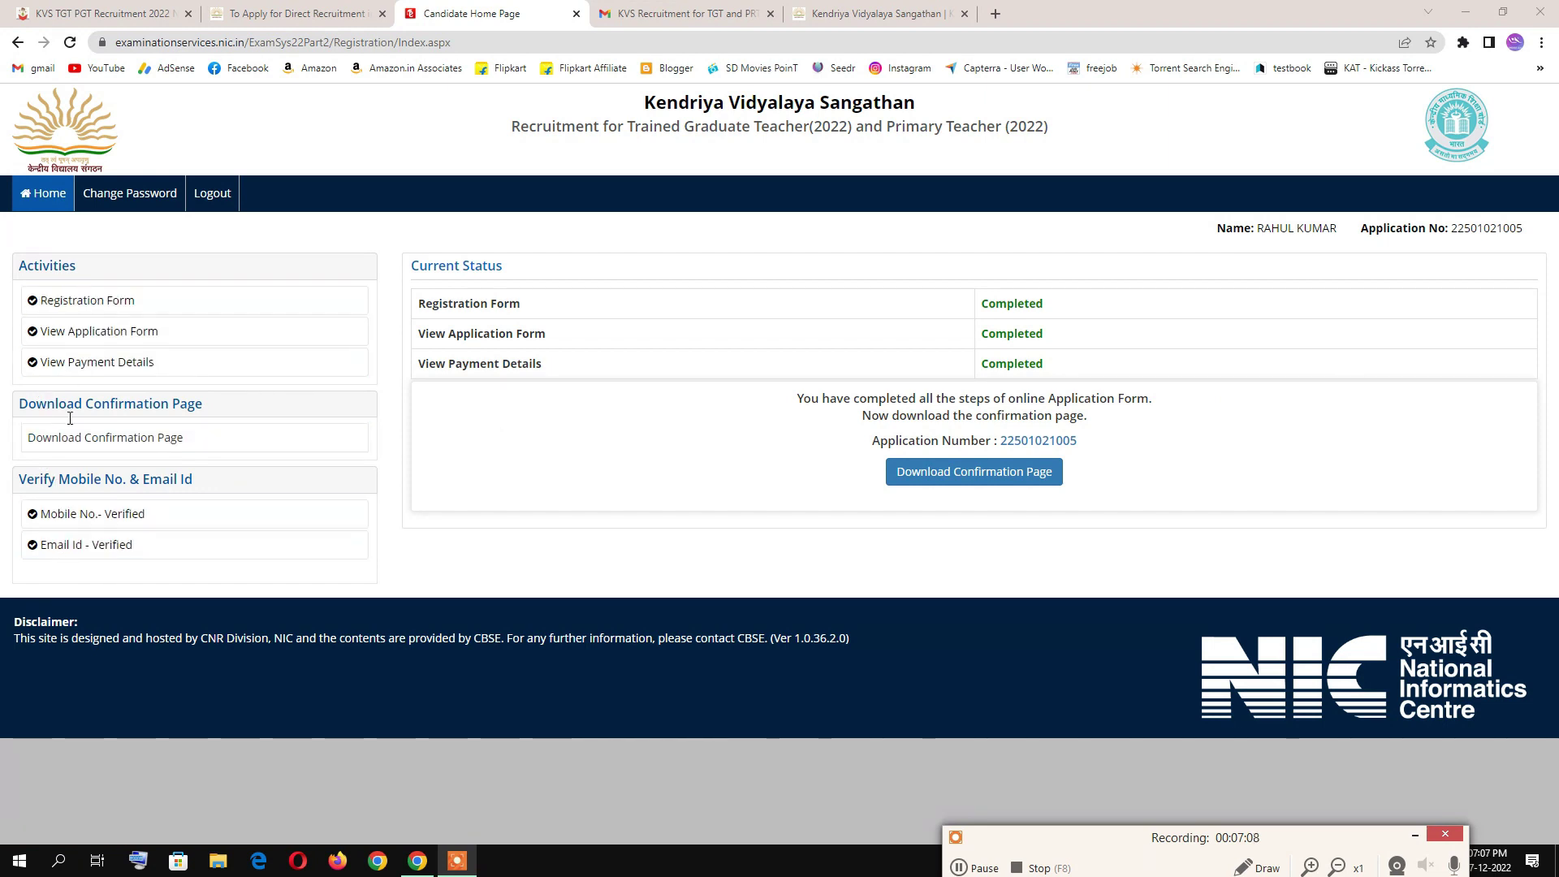
Open the submitted application's Confirmation Page and scroll through its details
left_click(192, 361)
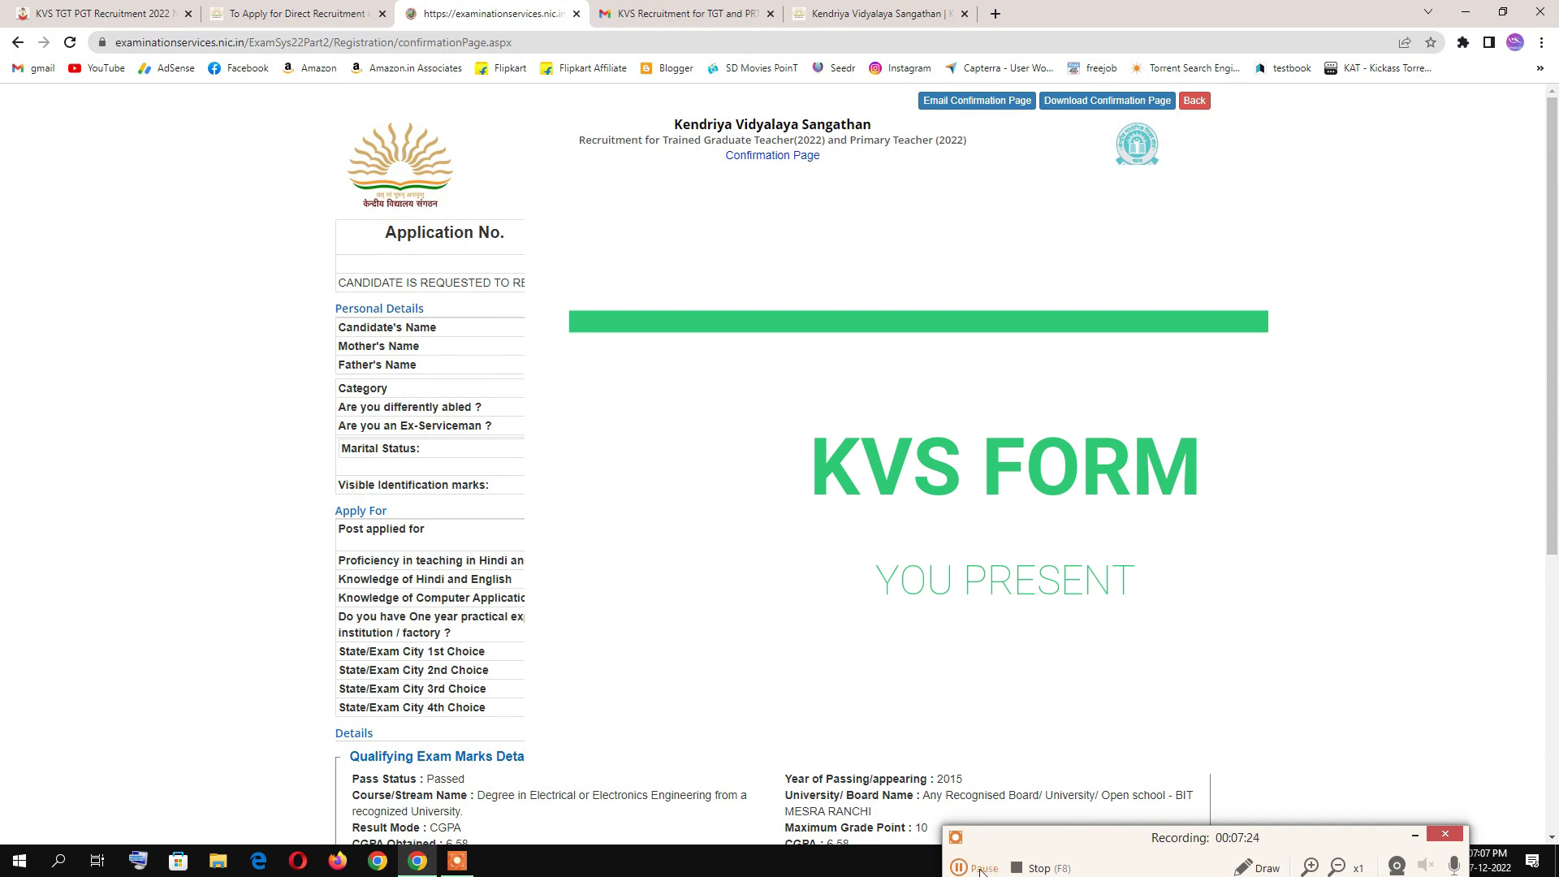
left_click_drag(1075, 846, 1082, 850)
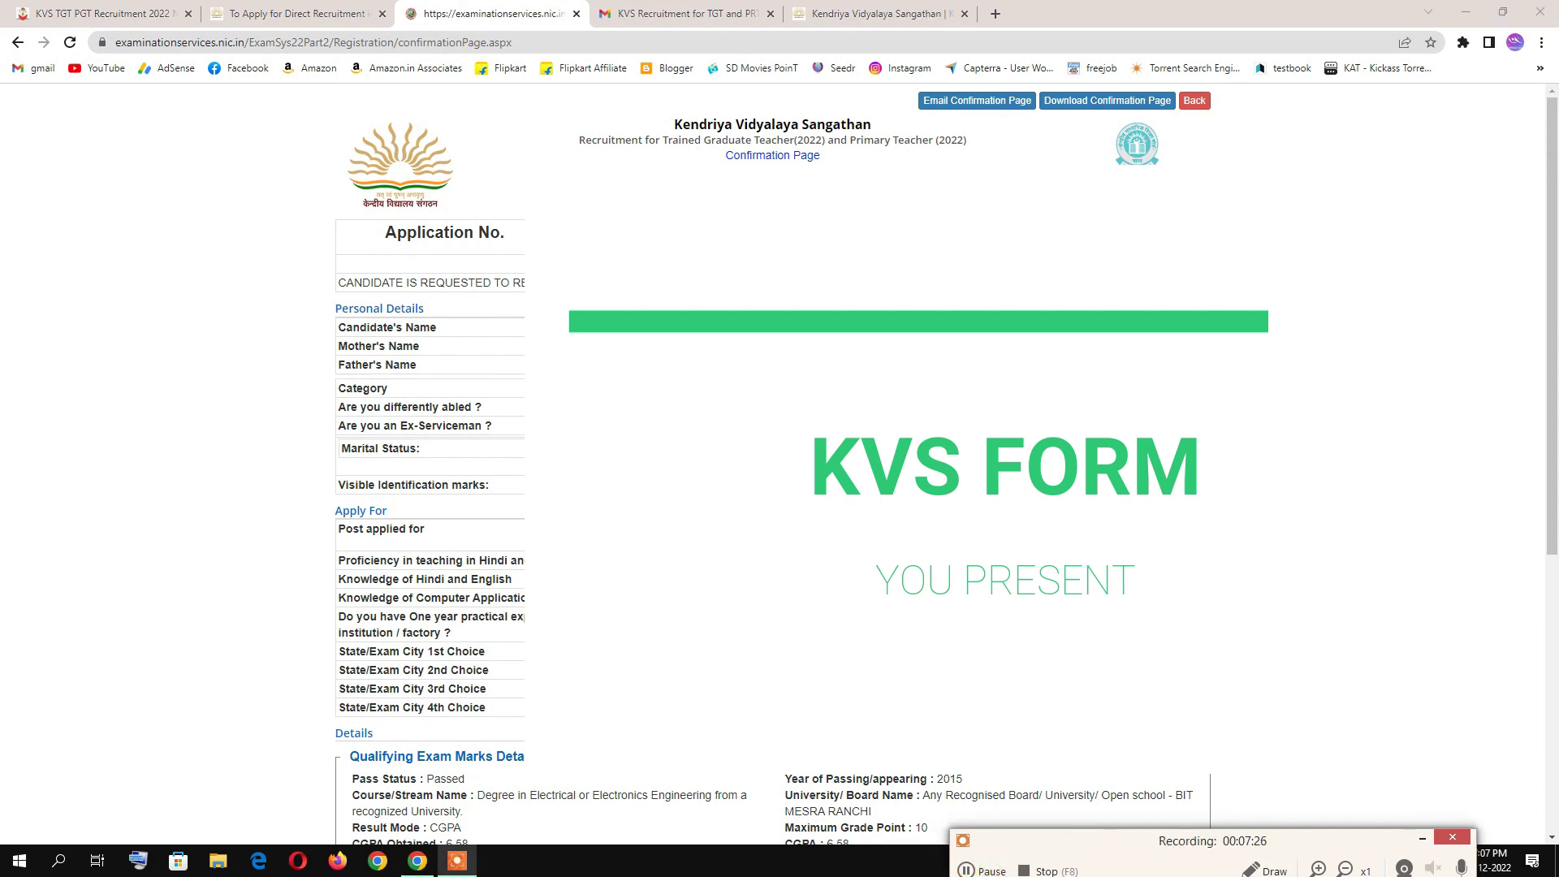
scroll(780, 463, "down", 5)
scroll(780, 463, "up", 5)
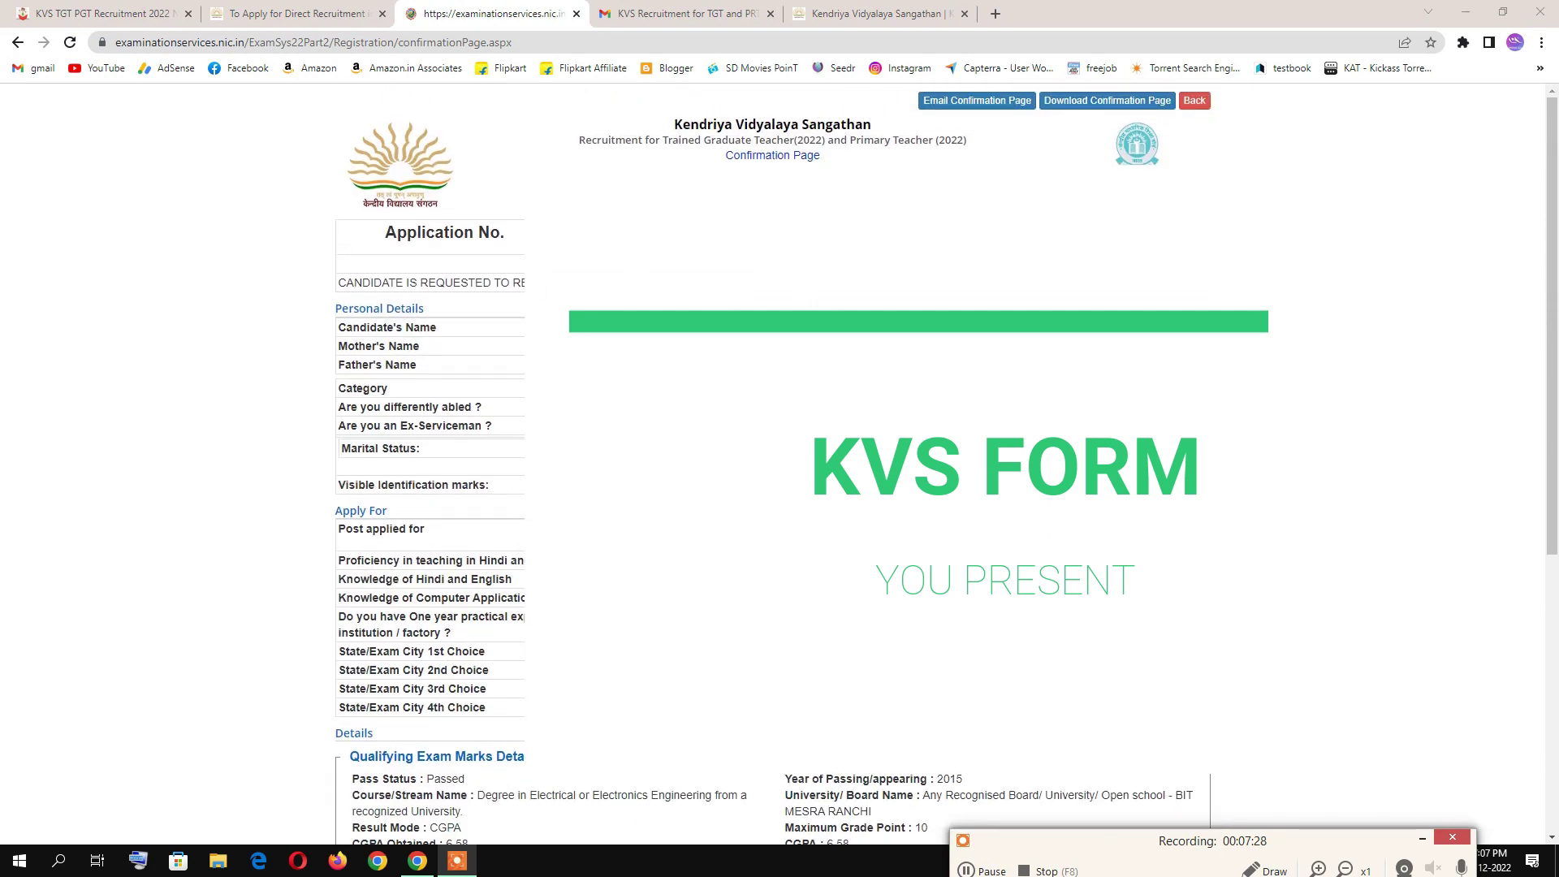